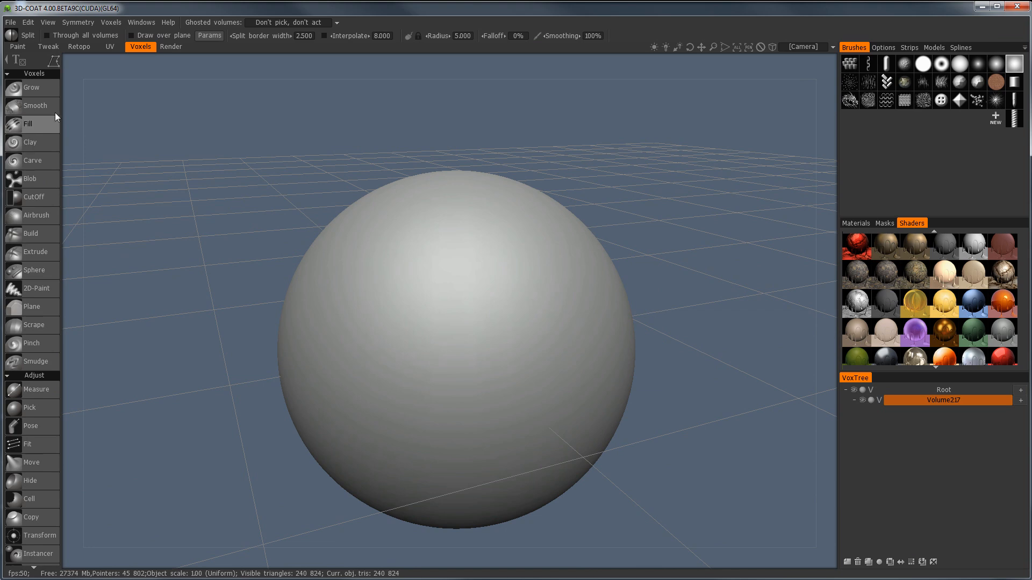
Step: Raise a mirrored pair of ridges on the sphere's upper part using the Grow tool with a brush radius of 16.237
click(37, 88)
alt+drag(362, 239, 389, 253)
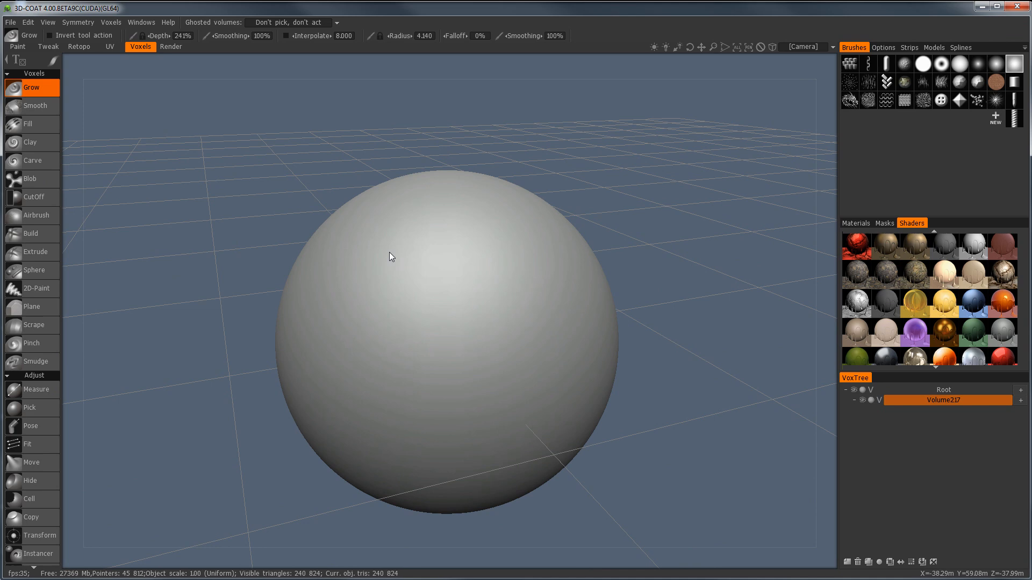
alt+drag(427, 290, 426, 302)
scroll(425, 302, up, 3)
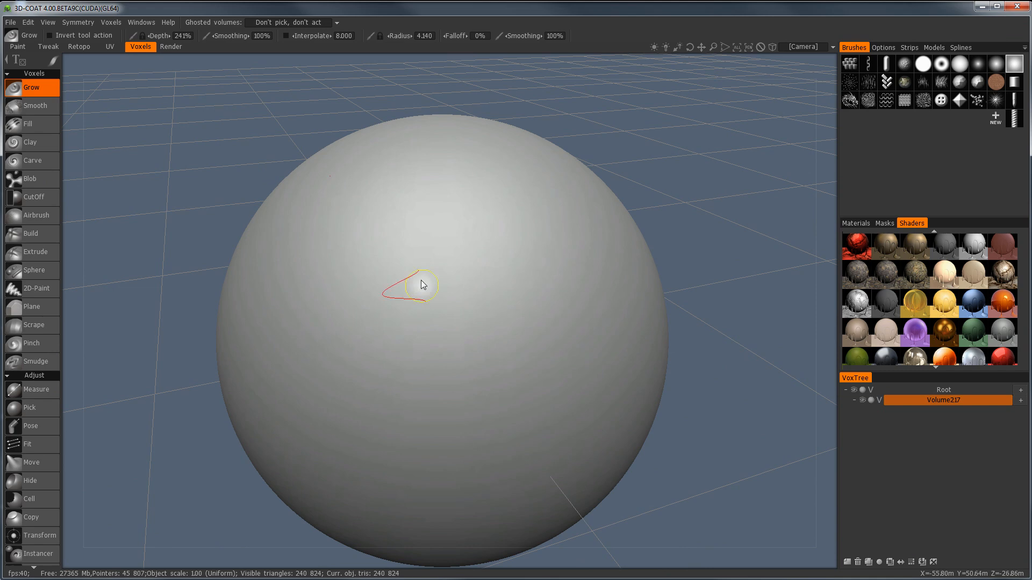
right_drag(374, 249, 426, 256)
mouse_move(353, 242)
alt+mouse_down()
mouse_move(498, 236)
mouse_move(526, 189)
mouse_move(429, 204)
alt+mouse_up()
mouse_move(430, 204)
alt+right_down()
mouse_move(460, 254)
mouse_move(502, 288)
mouse_move(400, 307)
alt+right_up()
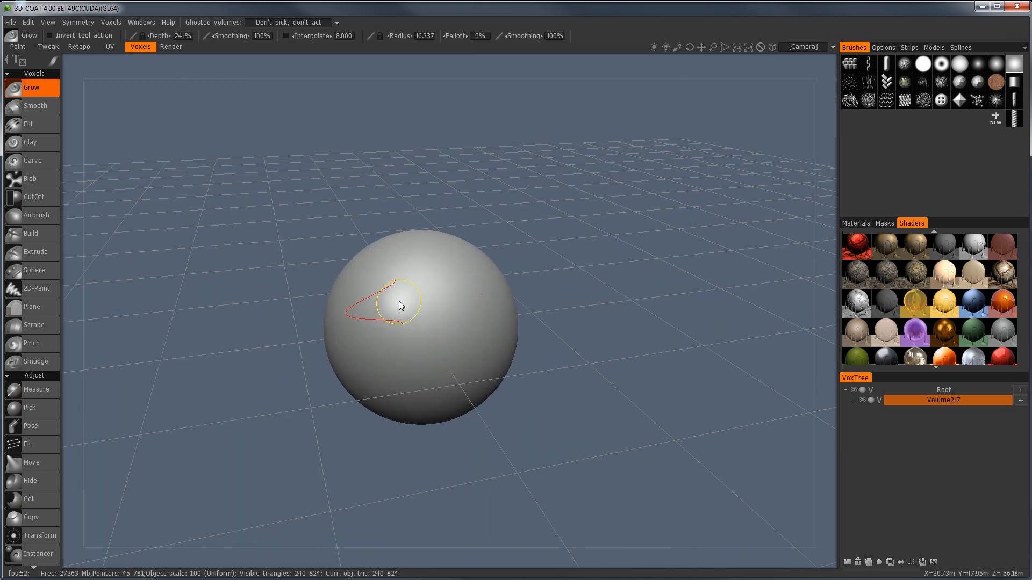
mouse_move(404, 290)
mouse_down()
mouse_move(392, 289)
mouse_move(385, 315)
mouse_move(379, 295)
mouse_up()
mouse_move(394, 305)
alt+right_down()
mouse_move(418, 315)
mouse_move(393, 308)
alt+right_up()
Step: Switch to another freehand stroke mode, extend the mirrored Grow ridges downward and smooth them into soft curves
key(space)
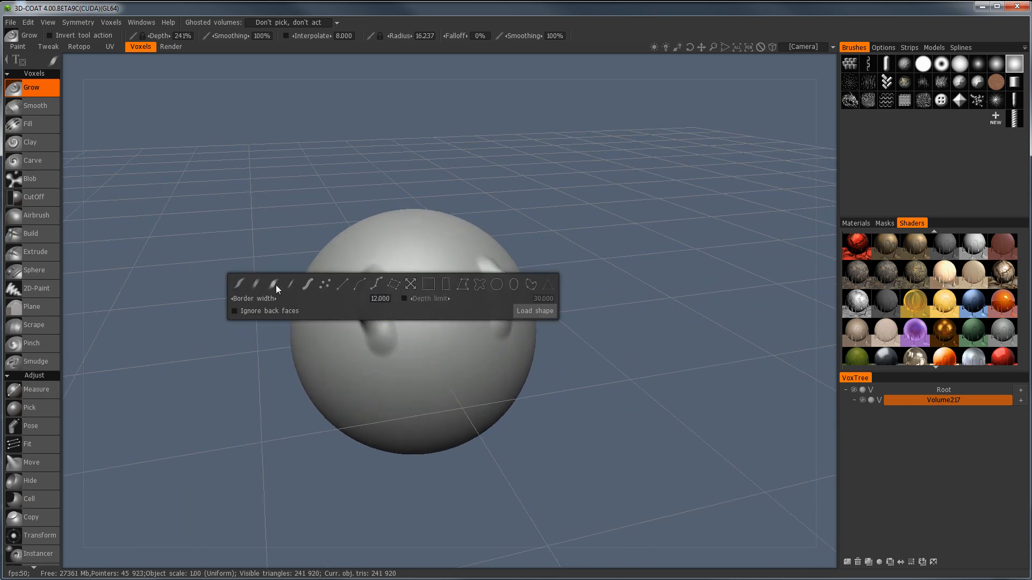
click(257, 284)
mouse_move(368, 269)
mouse_down()
mouse_move(391, 304)
mouse_move(378, 324)
mouse_up()
alt+right_drag(379, 324, 411, 334)
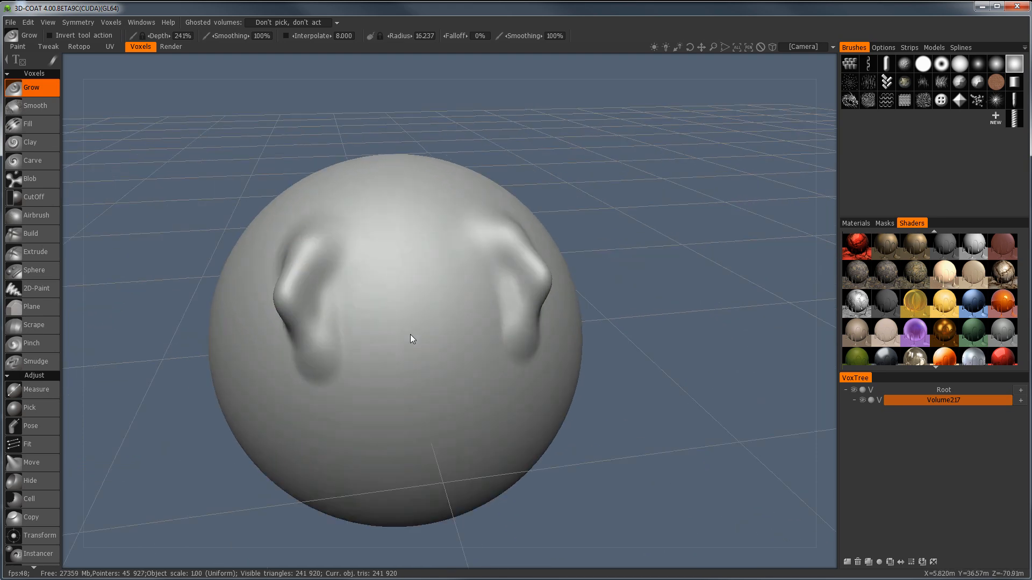
mouse_move(288, 317)
mouse_down()
mouse_move(304, 358)
mouse_move(294, 317)
mouse_move(304, 323)
mouse_move(277, 292)
mouse_move(302, 249)
mouse_move(303, 292)
mouse_up()
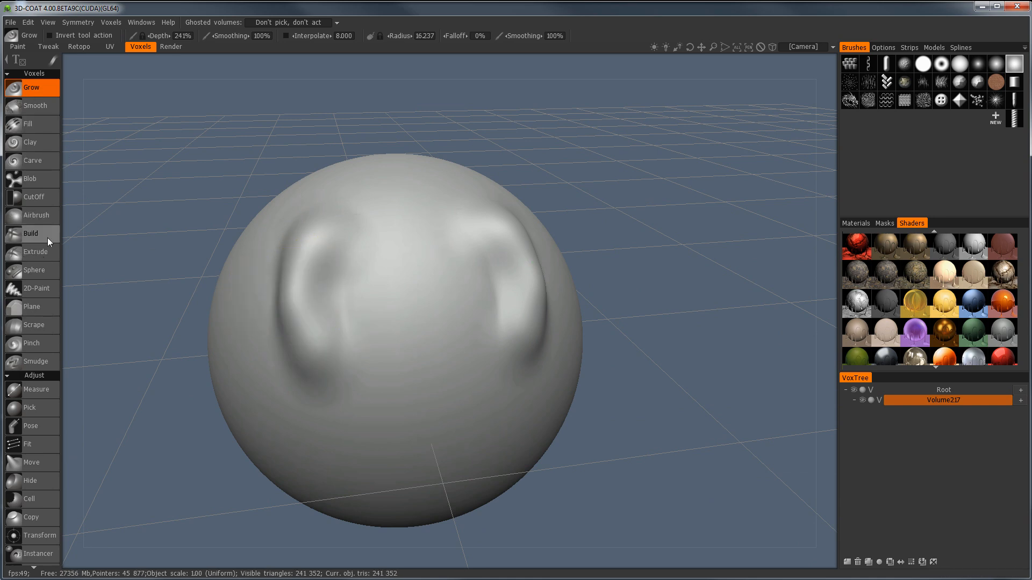
Step: Flatten the tops of the mirrored ridges using the Extrude tool with the solid white round brush and radius 12.990
click(44, 252)
right_drag(294, 305, 321, 318)
click(922, 64)
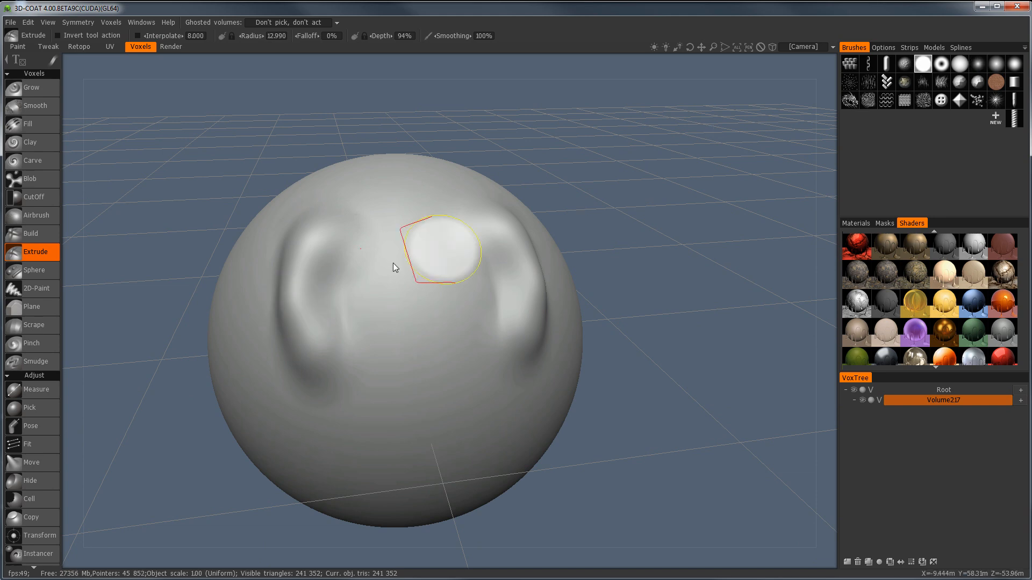
mouse_move(299, 298)
mouse_down()
mouse_move(299, 260)
mouse_move(299, 301)
mouse_up()
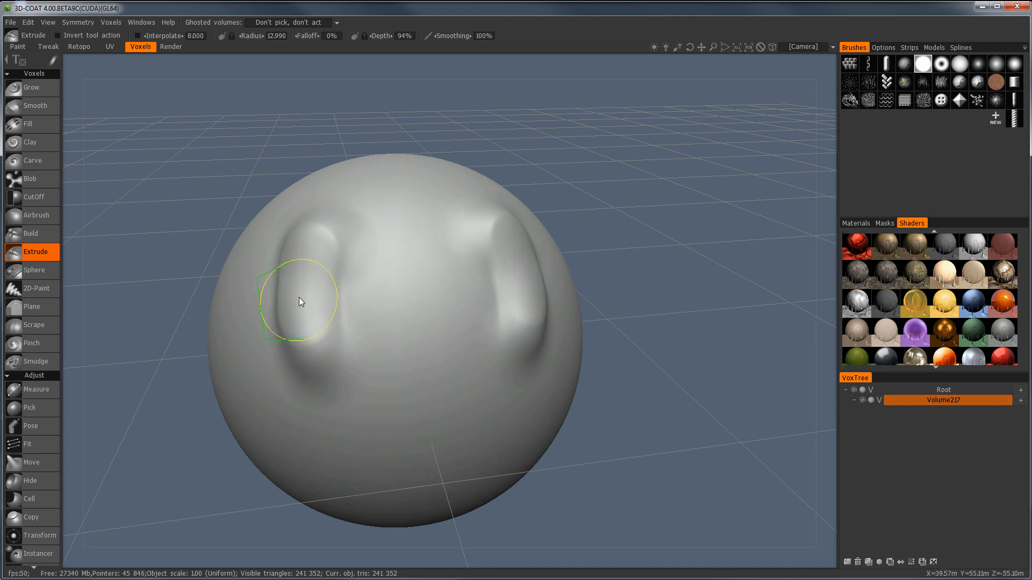
drag(296, 242, 303, 304)
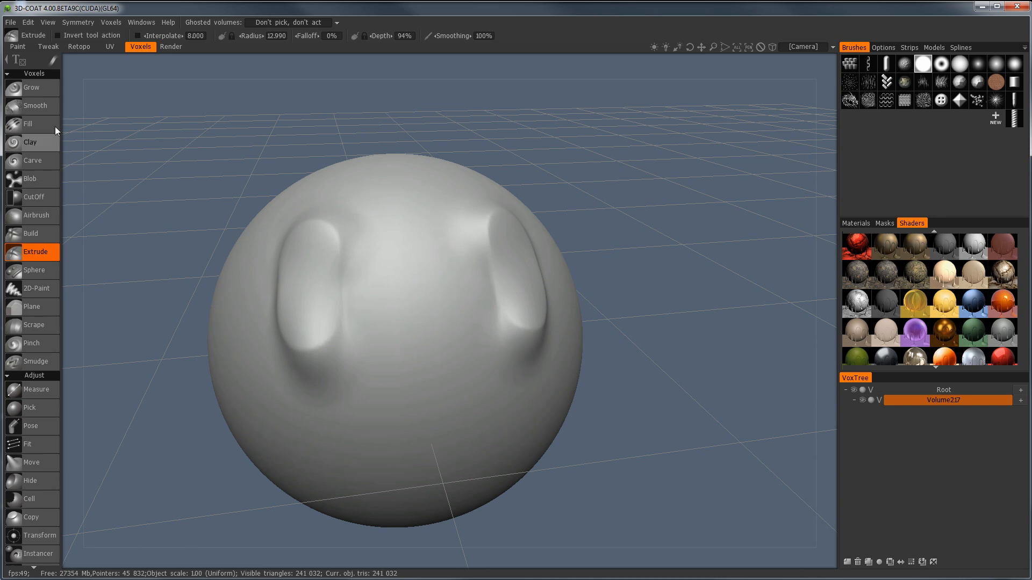
Step: Soften and reshape the mirrored ridges with the Grow tool and set the brush depth to 101%
click(32, 88)
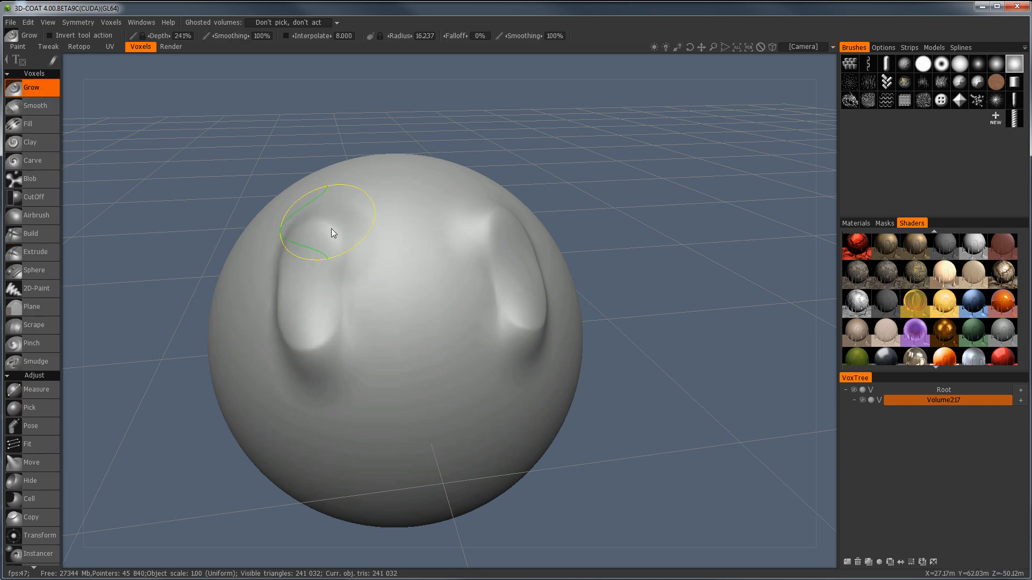
mouse_move(292, 313)
mouse_down()
mouse_move(322, 334)
mouse_move(308, 266)
mouse_move(342, 381)
mouse_move(358, 360)
mouse_move(344, 348)
mouse_move(358, 304)
mouse_up()
right_drag(359, 379, 356, 356)
mouse_move(360, 325)
alt+mouse_down()
mouse_move(356, 337)
mouse_move(384, 346)
alt+mouse_up()
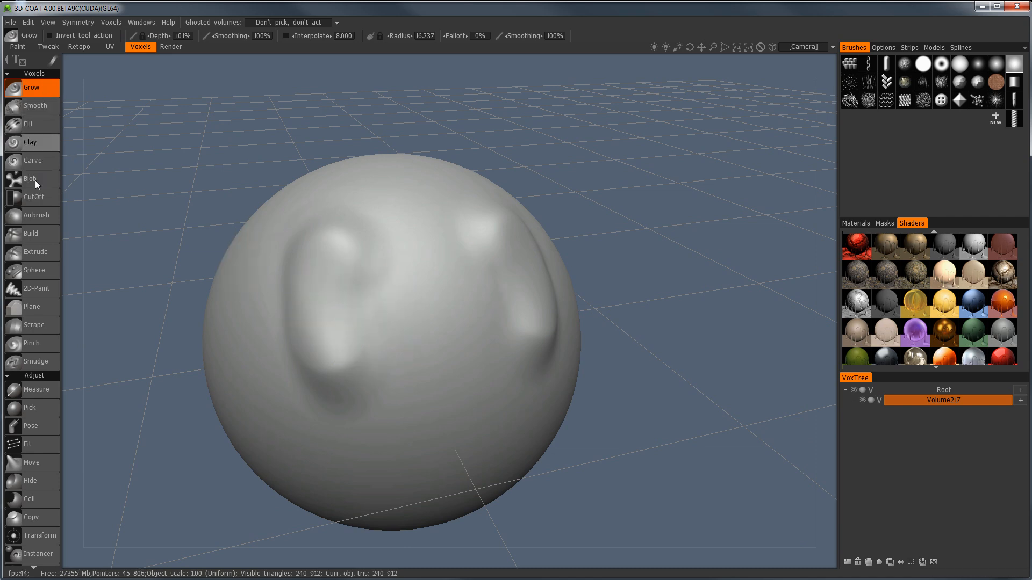
Step: Slice a flat section off each side of the sphere with the CutOff tool
click(304, 279)
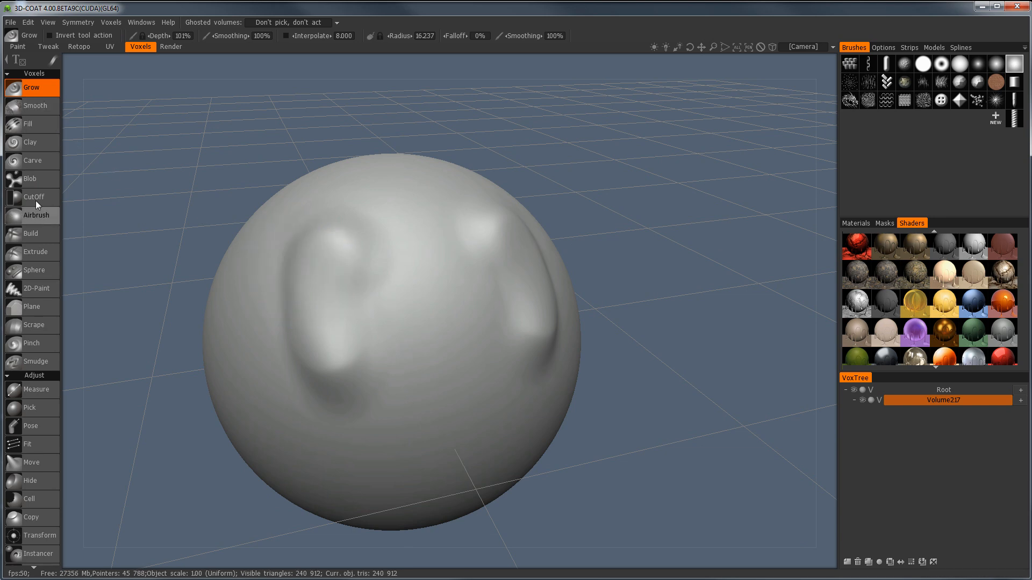
mouse_move(284, 322)
alt+mouse_down()
mouse_move(305, 337)
mouse_move(299, 327)
alt+mouse_up()
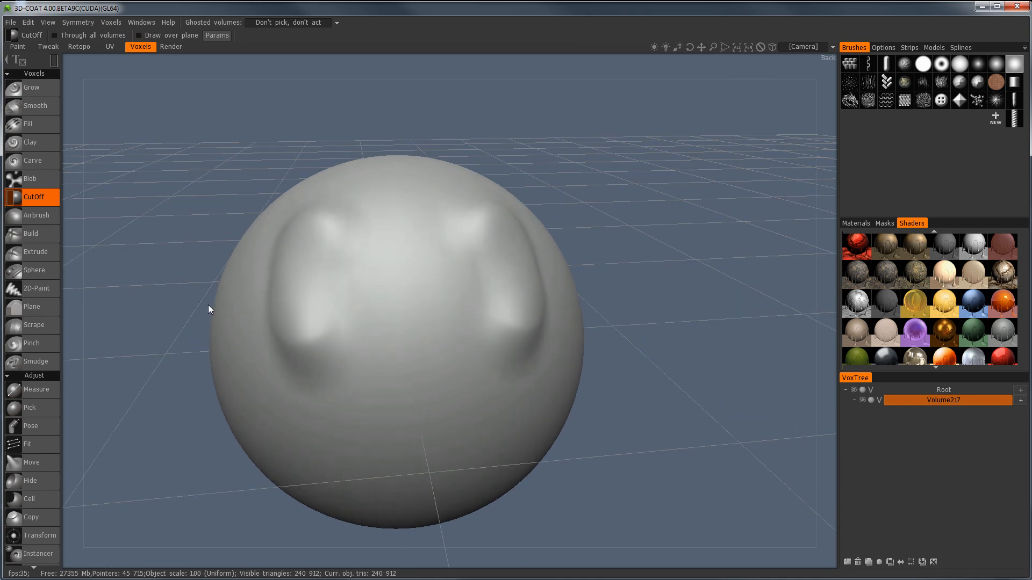
drag(162, 223, 284, 490)
drag(238, 517, 240, 515)
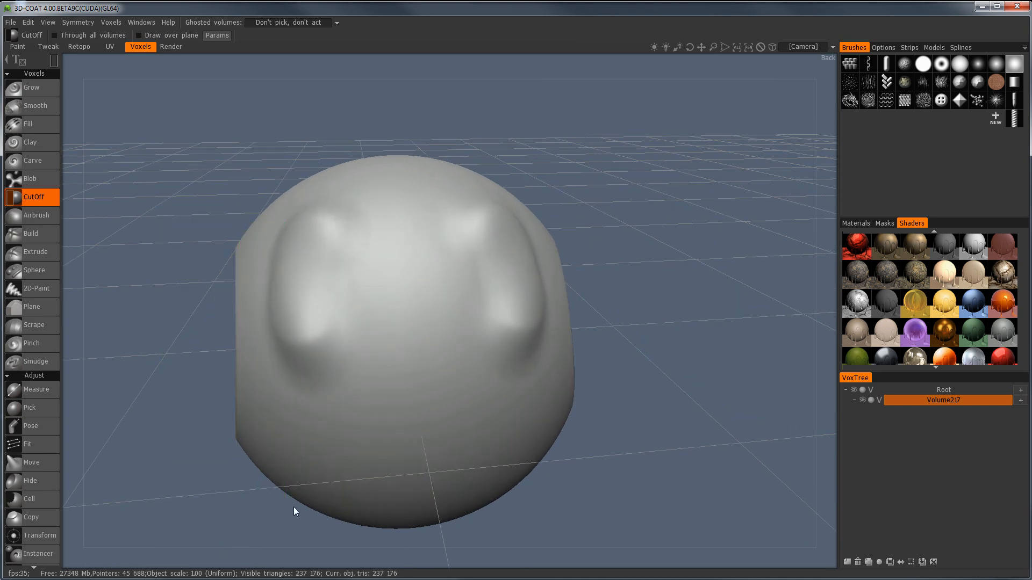
Step: Examine the cut sides of the sphere up close, from a distance, and in the left, front and right views
alt+drag(359, 404, 369, 380)
scroll(370, 380, down, 5)
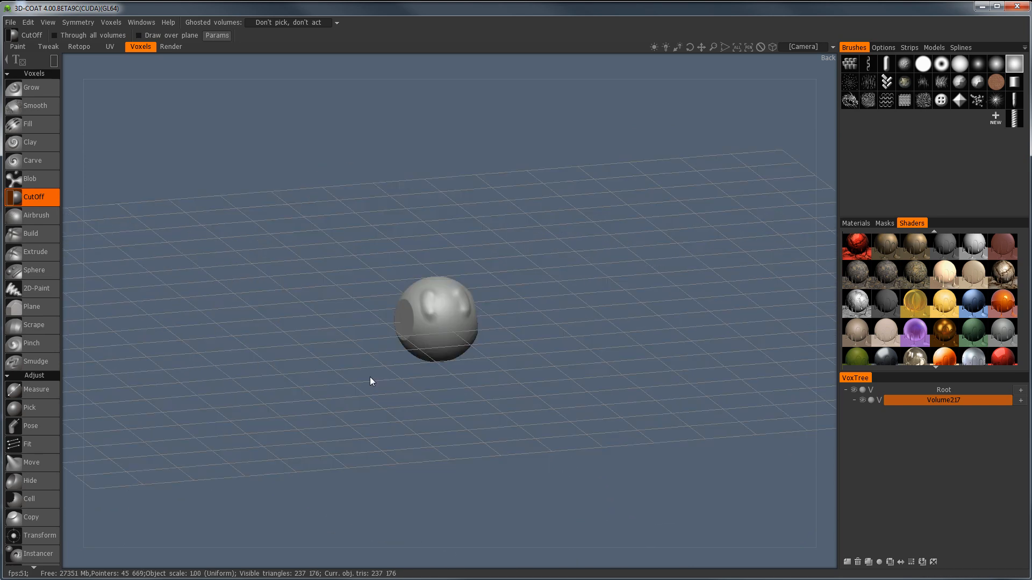
scroll(370, 379, up, 5)
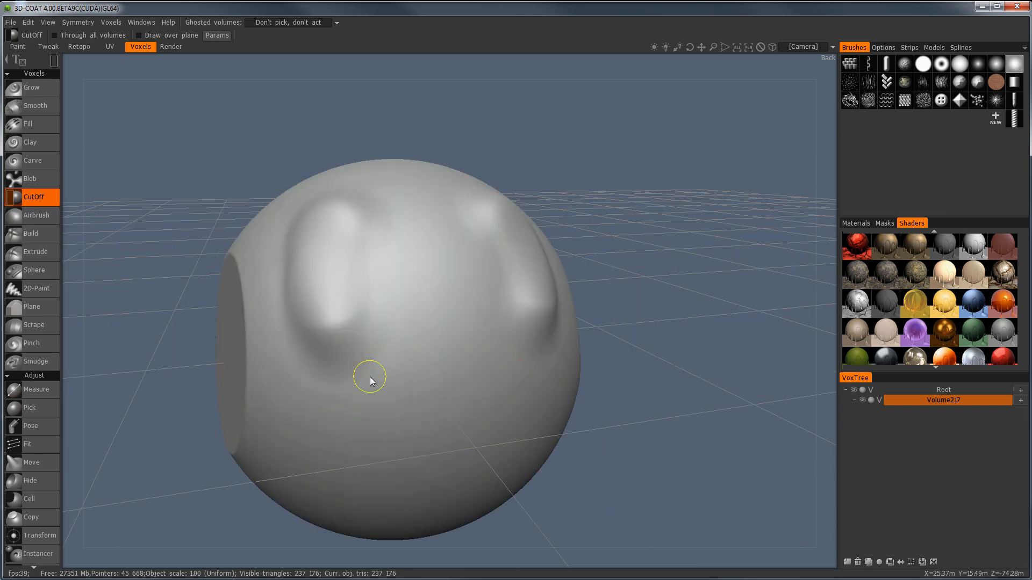
scroll(370, 379, down, 5)
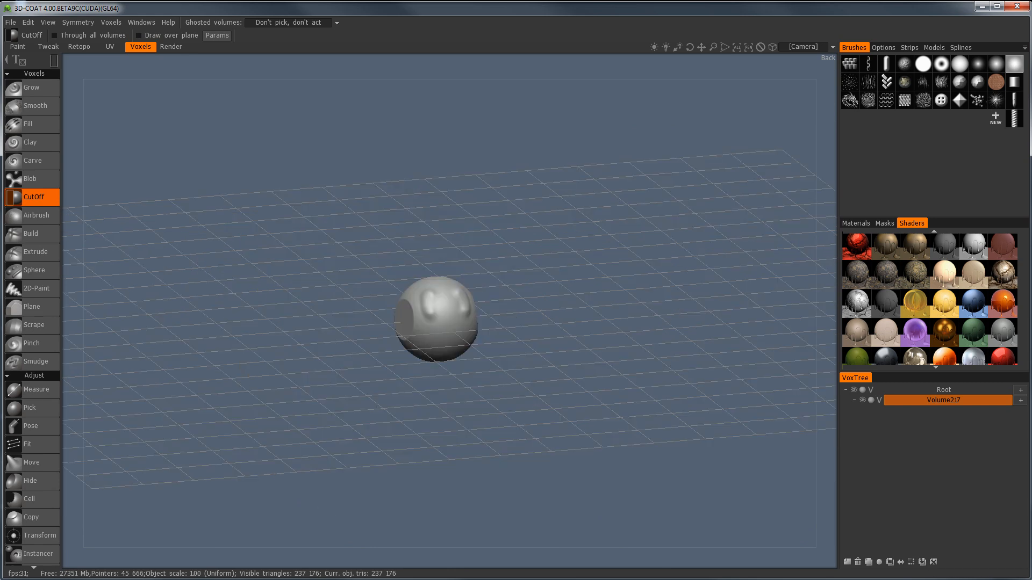
key(KP_4)
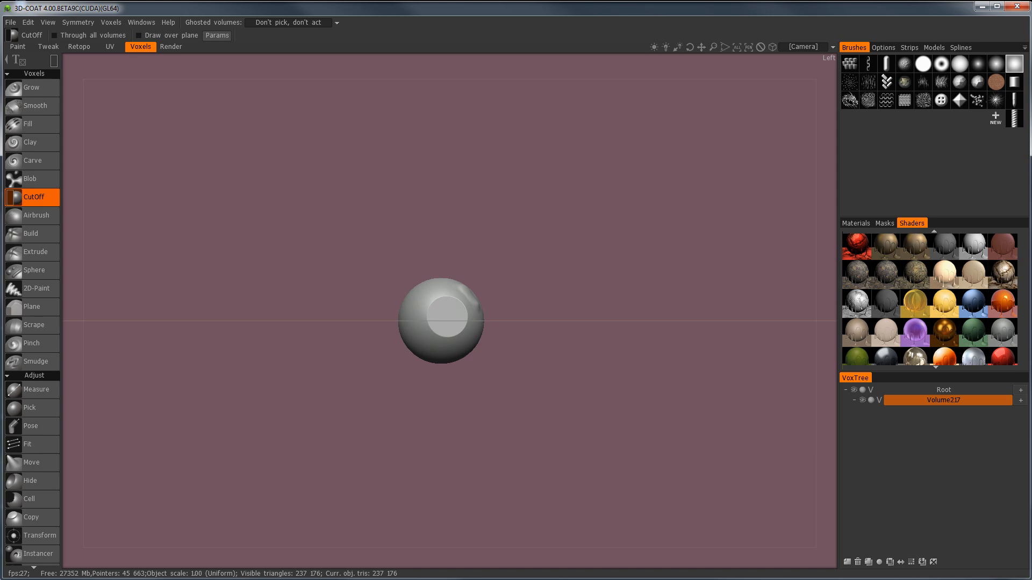
key(KP_1)
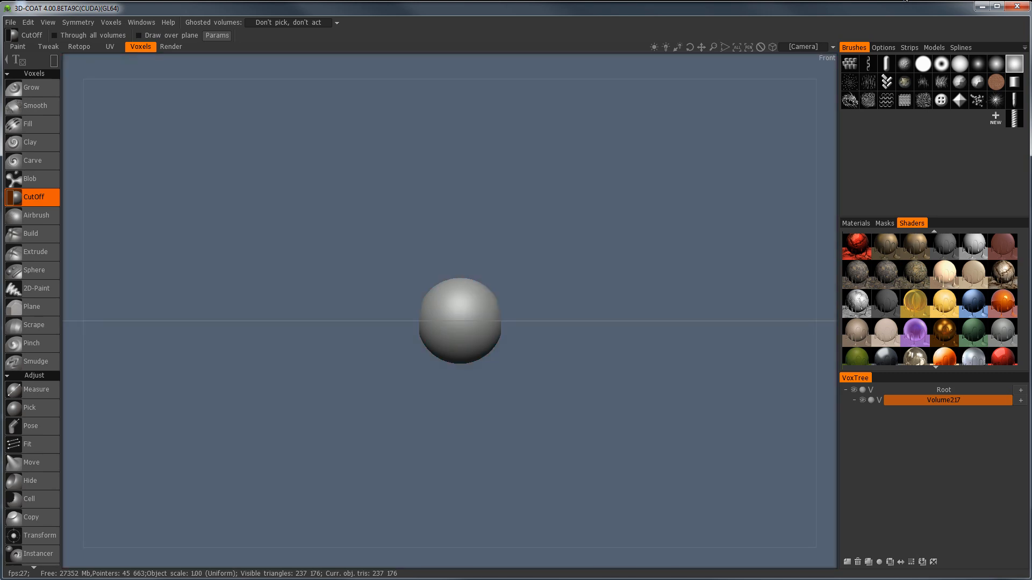
key(KP_3)
key(KP_1)
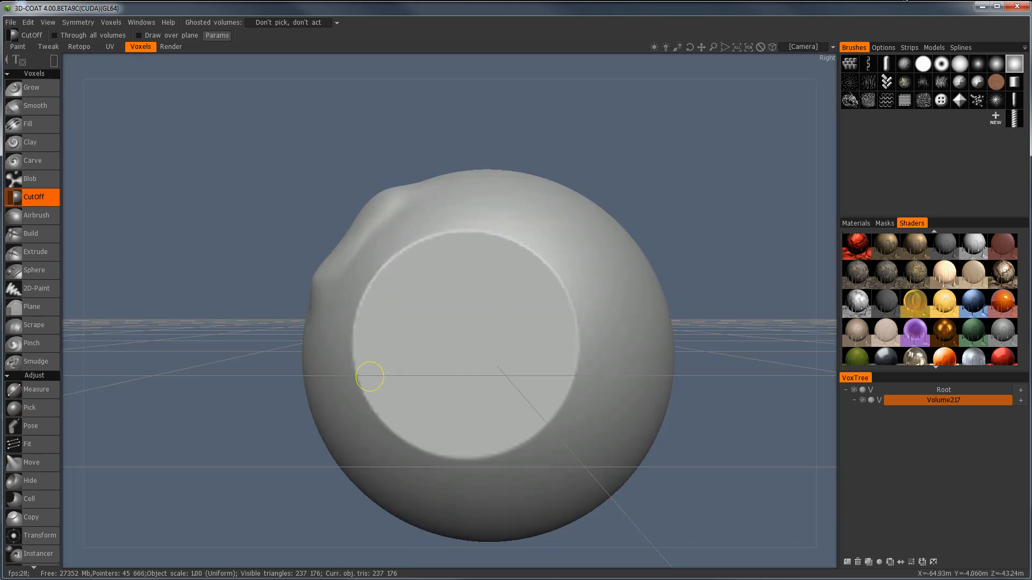
Step: Cut both sides of the sphere further in along vertical planes in the orthographic front view
key(KP_5)
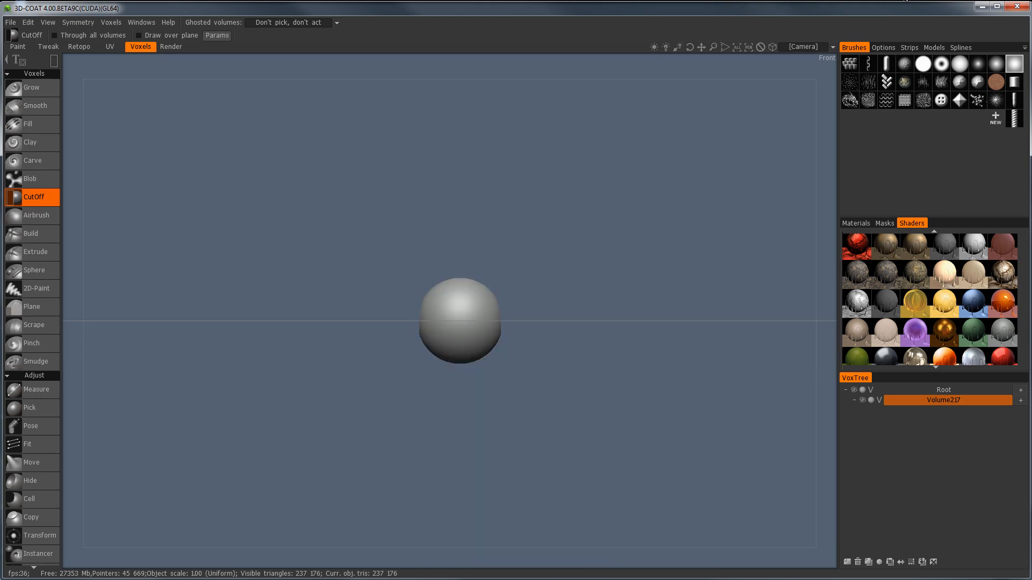
right_drag(418, 293, 696, 383)
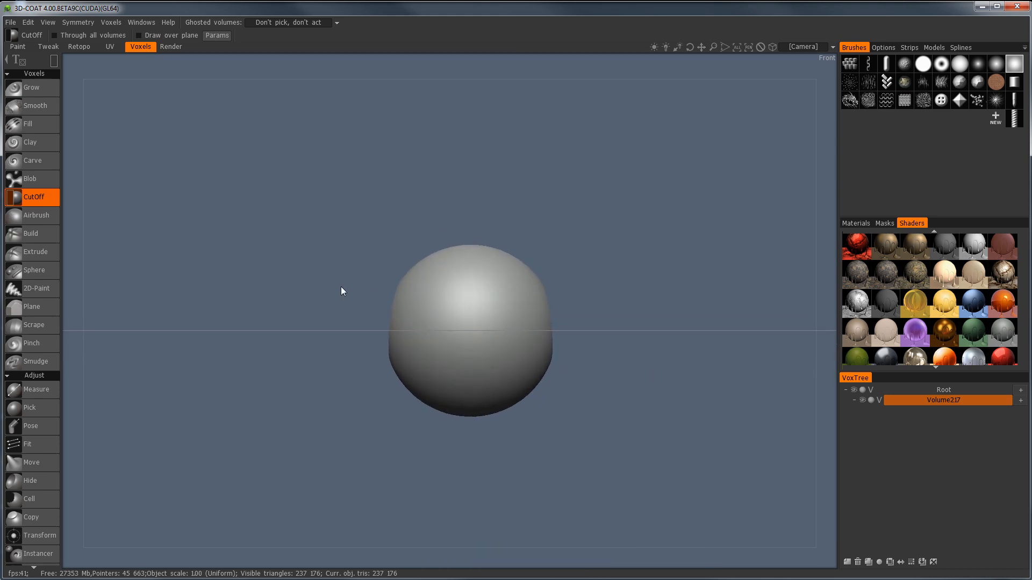
drag(401, 467, 399, 468)
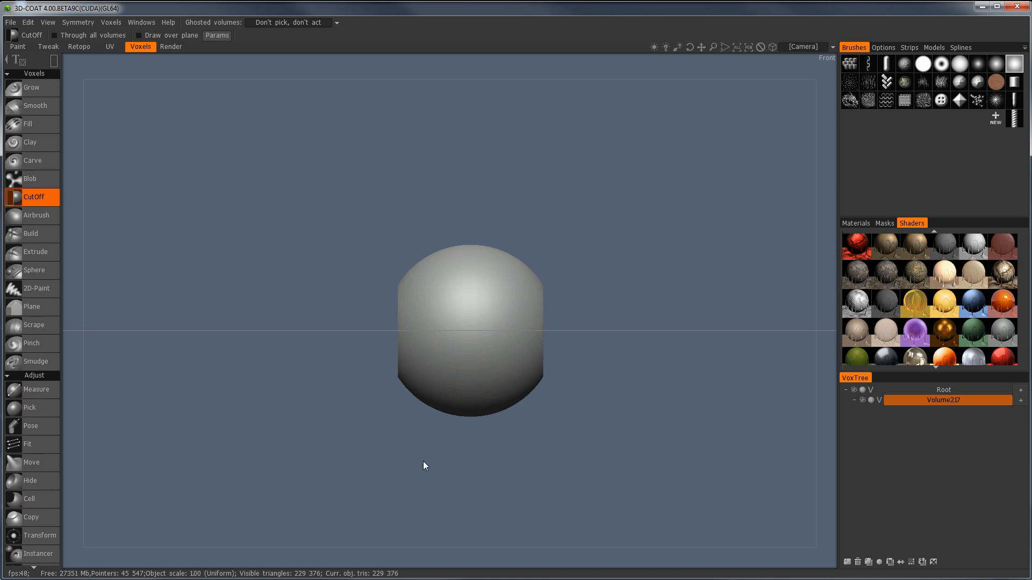
key(KP_5)
Step: Cut away the two mirrored ridges with the CutOff tool, leaving a flat slanted facet on each side of the symmetry plane
alt+drag(443, 239, 341, 378)
alt+drag(272, 356, 497, 388)
alt+right_drag(497, 387, 440, 404)
alt+drag(440, 404, 434, 315)
alt+drag(354, 284, 374, 269)
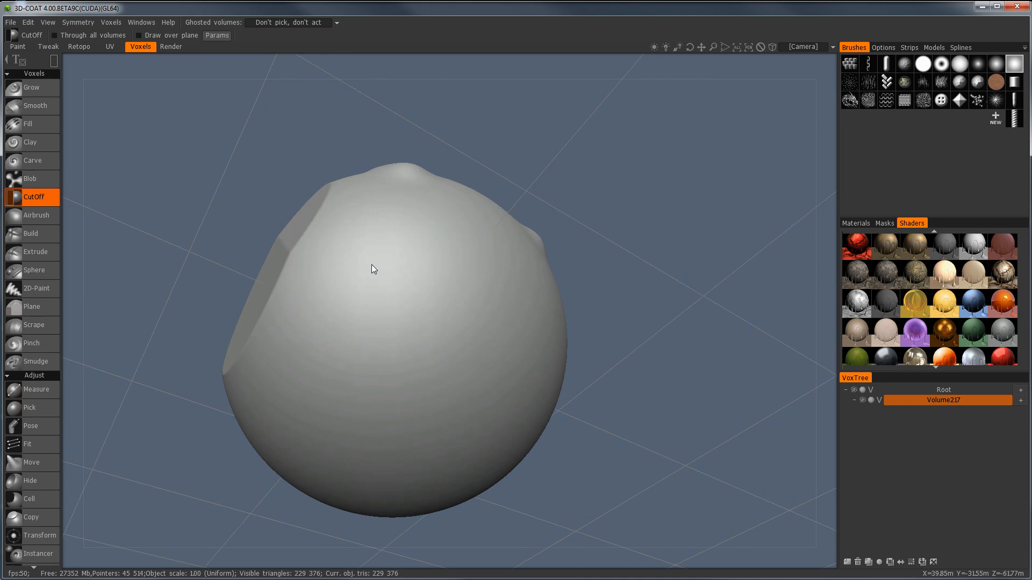
drag(421, 208, 508, 186)
mouse_move(480, 292)
alt+mouse_down()
mouse_move(423, 393)
mouse_move(444, 358)
mouse_move(437, 345)
mouse_move(457, 327)
mouse_move(419, 328)
alt+mouse_up()
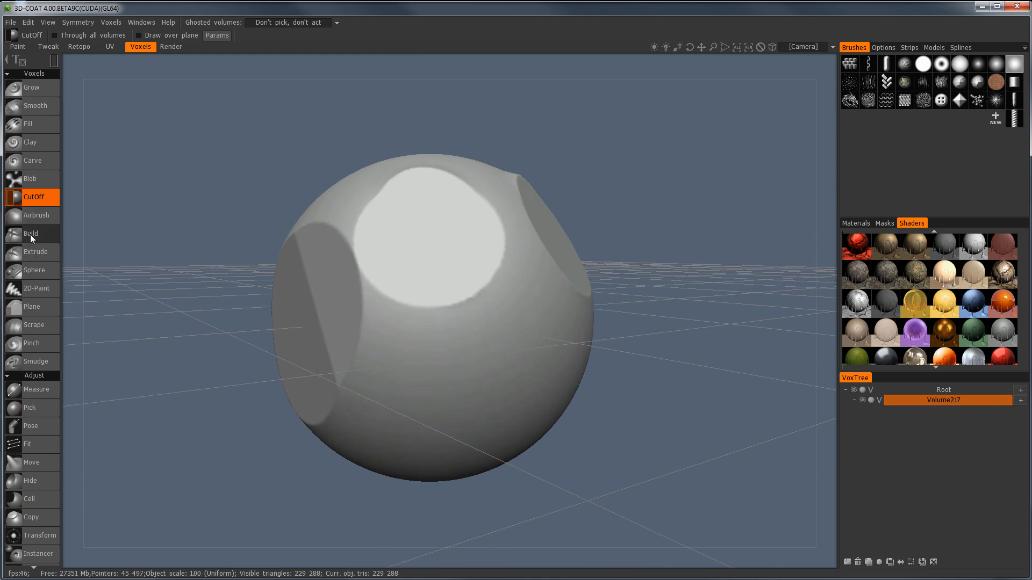
Step: Pull a mirrored pair of upward-curving arms out of the sphere below the flat facets with the Grow tool
click(45, 235)
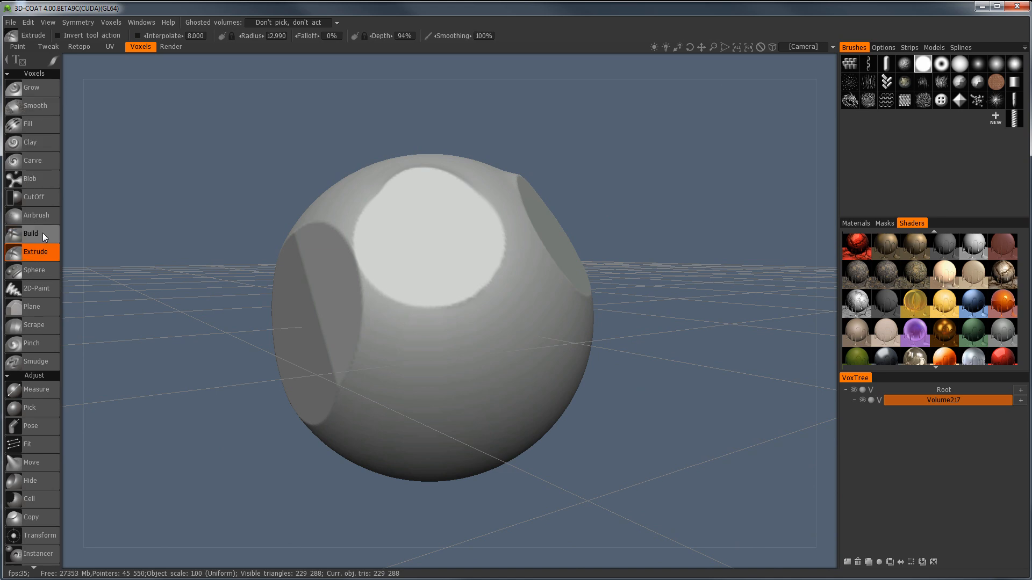
click(38, 89)
mouse_move(385, 329)
alt+mouse_down()
mouse_move(456, 333)
mouse_move(430, 360)
alt+mouse_up()
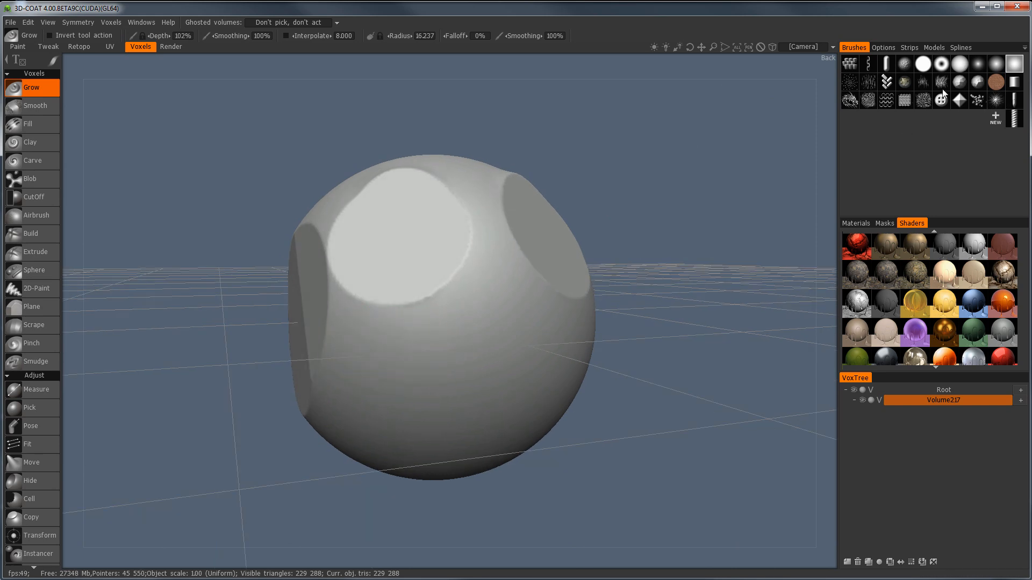
mouse_move(359, 387)
alt+mouse_down()
mouse_move(350, 360)
mouse_move(292, 413)
mouse_move(276, 388)
mouse_move(286, 334)
alt+mouse_up()
click(360, 359)
mouse_move(425, 360)
alt+mouse_down()
mouse_move(335, 375)
mouse_move(484, 359)
mouse_move(401, 367)
alt+mouse_up()
drag(255, 380, 221, 332)
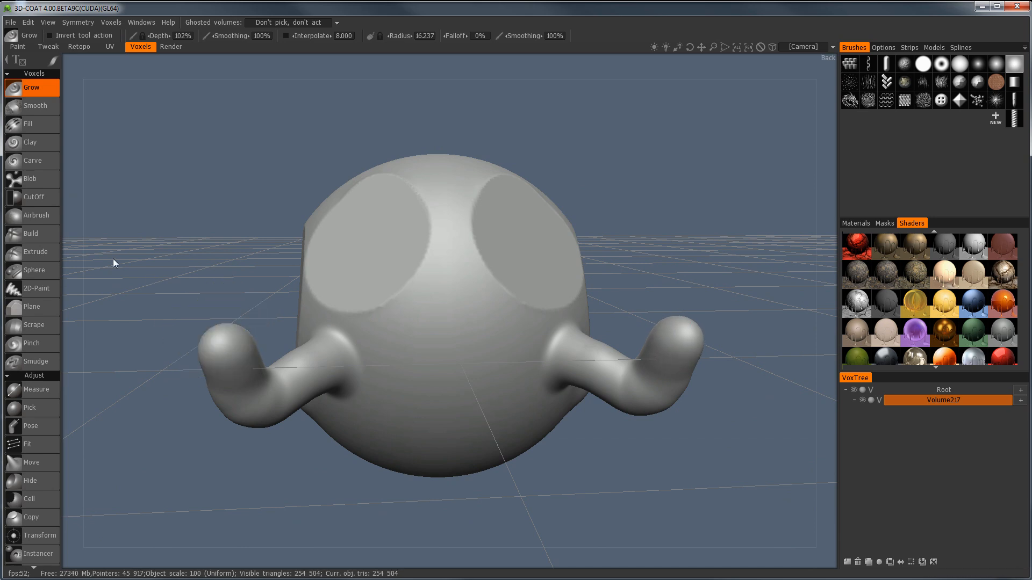
Step: Try to pull long mirrored arms outward from the flat facets with the Build tool, and undo the strokes
click(43, 237)
middle_drag(398, 349, 399, 344)
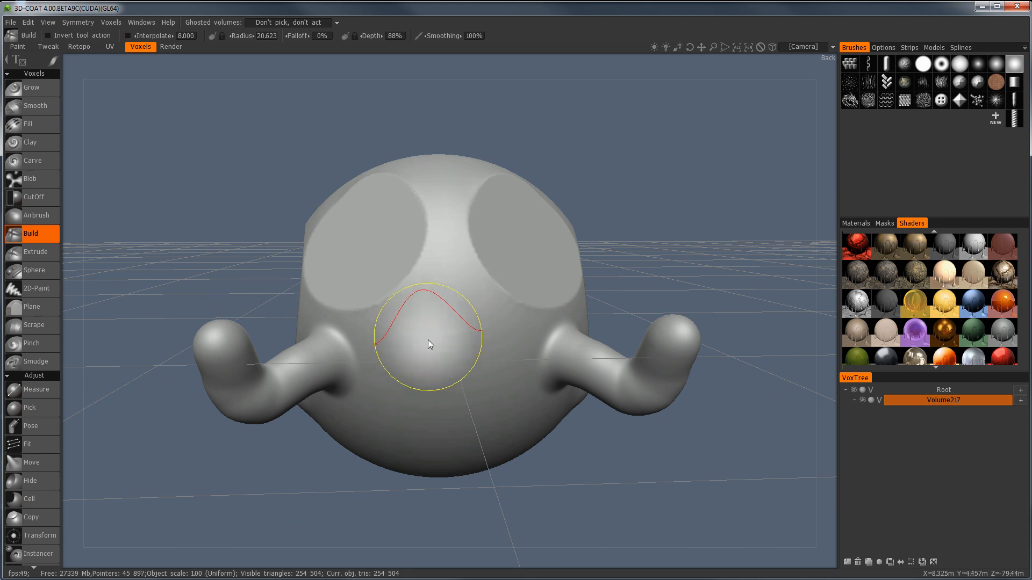
mouse_move(320, 243)
mouse_down()
mouse_move(252, 234)
mouse_move(231, 216)
mouse_up()
mouse_move(310, 284)
middle_down()
mouse_move(352, 292)
mouse_move(315, 287)
mouse_move(339, 281)
middle_up()
mouse_move(339, 281)
mouse_down()
mouse_move(280, 244)
mouse_move(269, 218)
mouse_move(185, 171)
mouse_up()
mouse_move(282, 245)
middle_down()
mouse_move(328, 267)
mouse_move(282, 256)
middle_up()
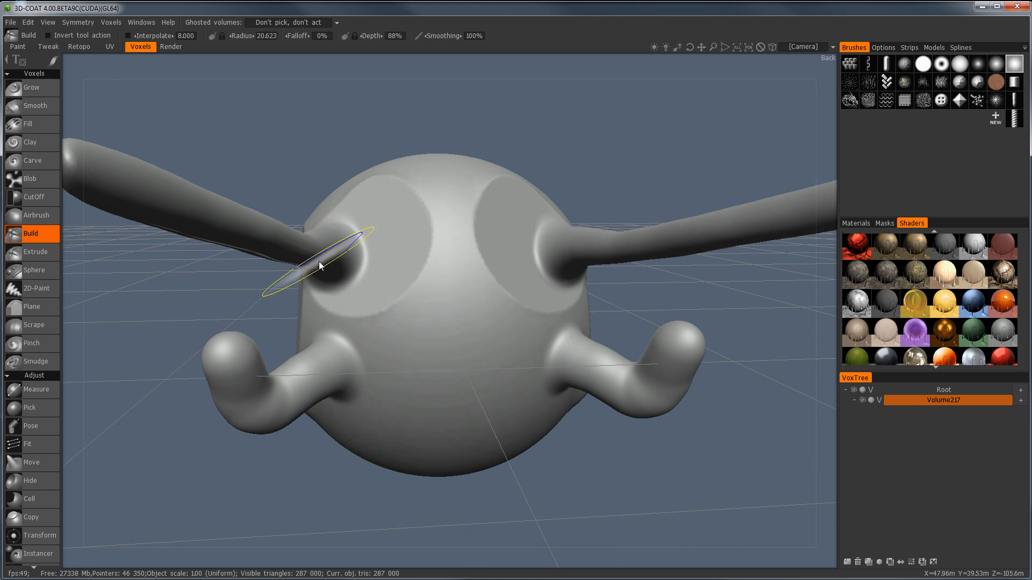
key(ctrl+z)
key(ctrl+z)
Step: Try a long outward Grow stroke starting from the mirrored flat facets
click(37, 89)
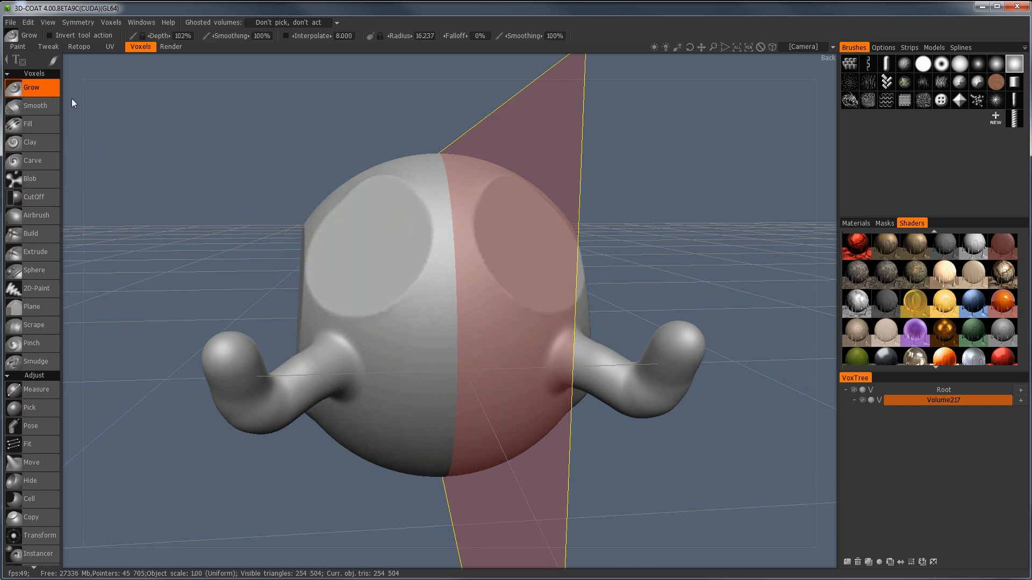
middle_drag(333, 243, 329, 247)
drag(329, 247, 163, 183)
mouse_move(163, 182)
middle_down()
mouse_move(376, 293)
mouse_move(359, 301)
middle_up()
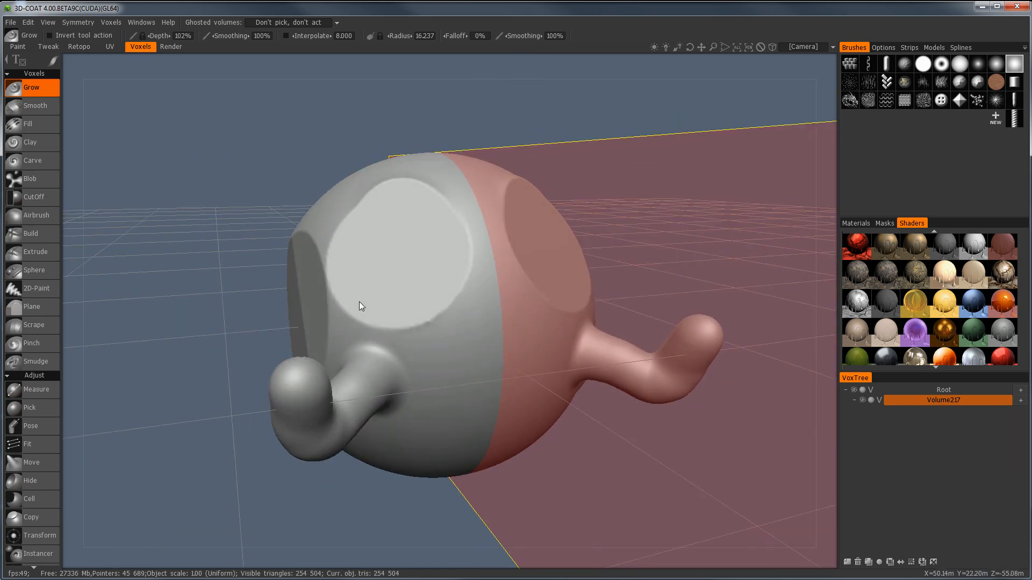
Step: Try a mirrored Build stroke on the sphere's surface near the flat facets, and undo it
click(36, 254)
click(44, 235)
mouse_move(401, 310)
middle_down()
mouse_move(391, 311)
mouse_move(431, 345)
middle_up()
drag(431, 345, 406, 333)
alt+drag(427, 405, 426, 405)
key(ctrl+z)
Step: Try several mirrored Build protrusions close to the symmetry plane between the facets, undoing each one
drag(433, 250, 424, 311)
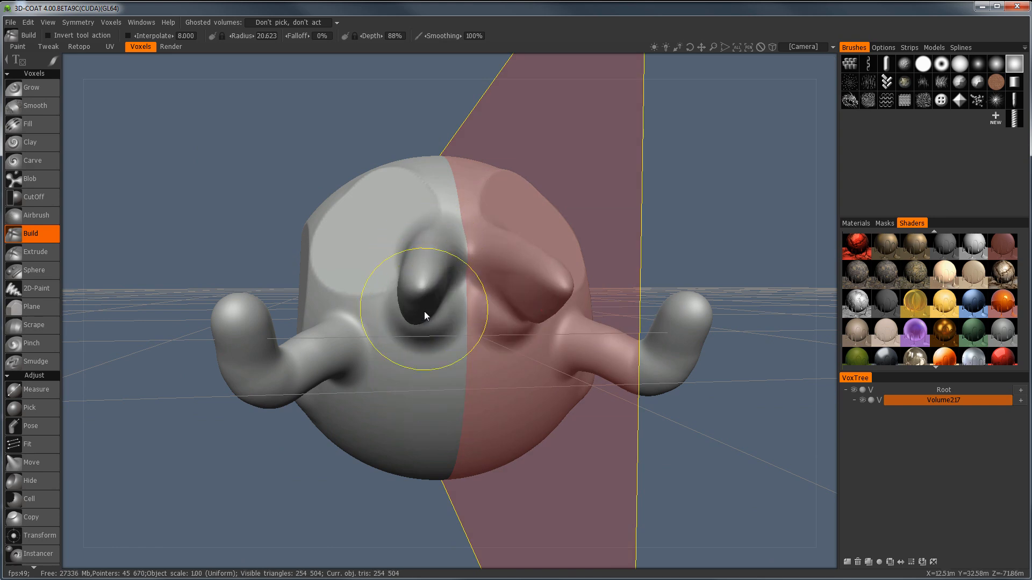
key(ctrl+z)
mouse_move(434, 273)
mouse_down()
mouse_move(425, 296)
mouse_move(462, 356)
mouse_move(512, 363)
mouse_move(432, 359)
mouse_move(427, 348)
mouse_up()
key(ctrl+z)
drag(438, 273, 433, 293)
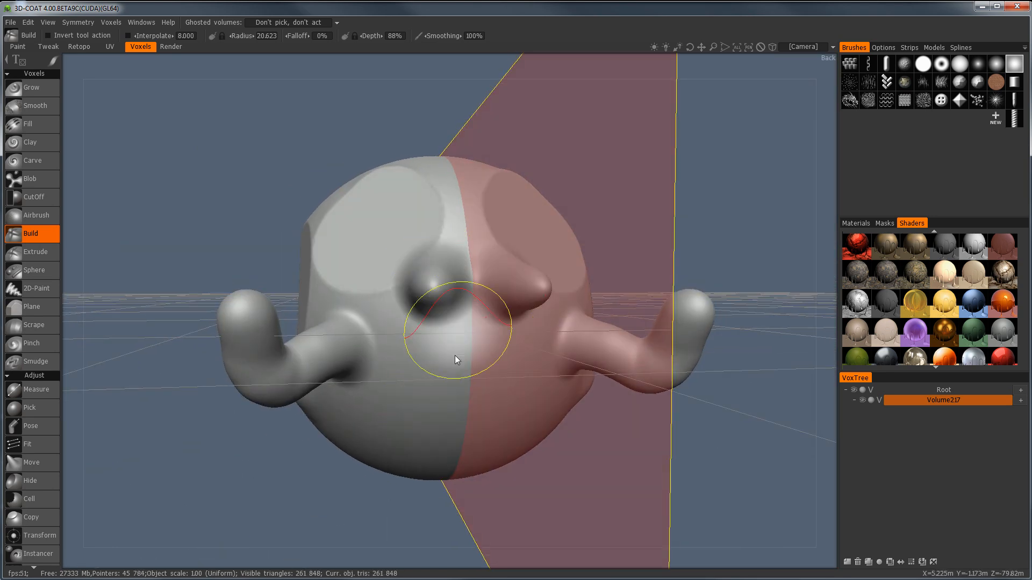
key(ctrl+z)
mouse_move(417, 356)
alt+mouse_down()
mouse_move(486, 356)
mouse_move(362, 375)
alt+mouse_up()
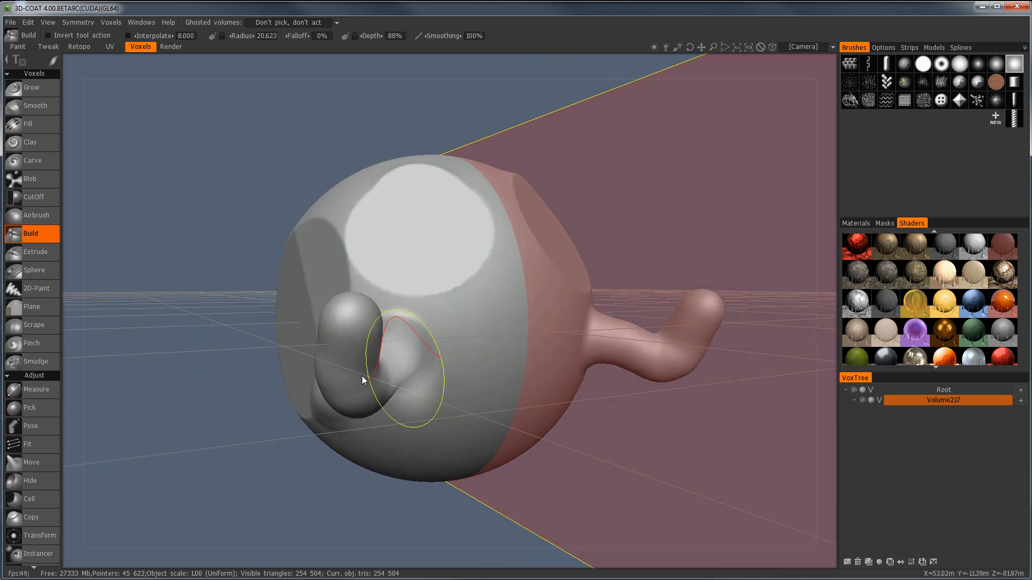
Step: Draw a long mirrored Extrude stroke down the sphere beside the symmetry plane, using a soft pointed brush at radius 7.287
click(41, 253)
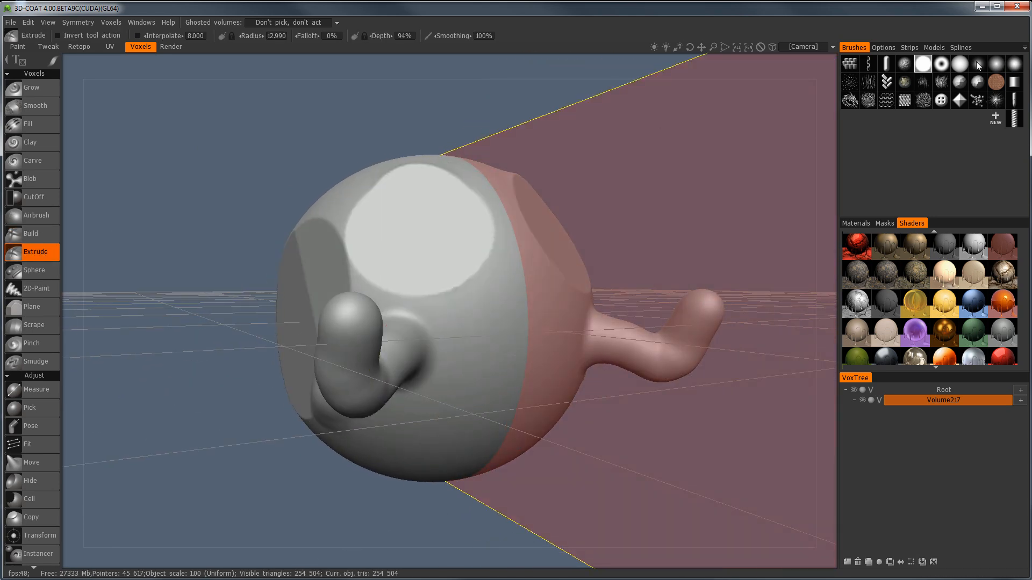
alt+drag(472, 332, 403, 286)
alt+right_drag(403, 286, 436, 315)
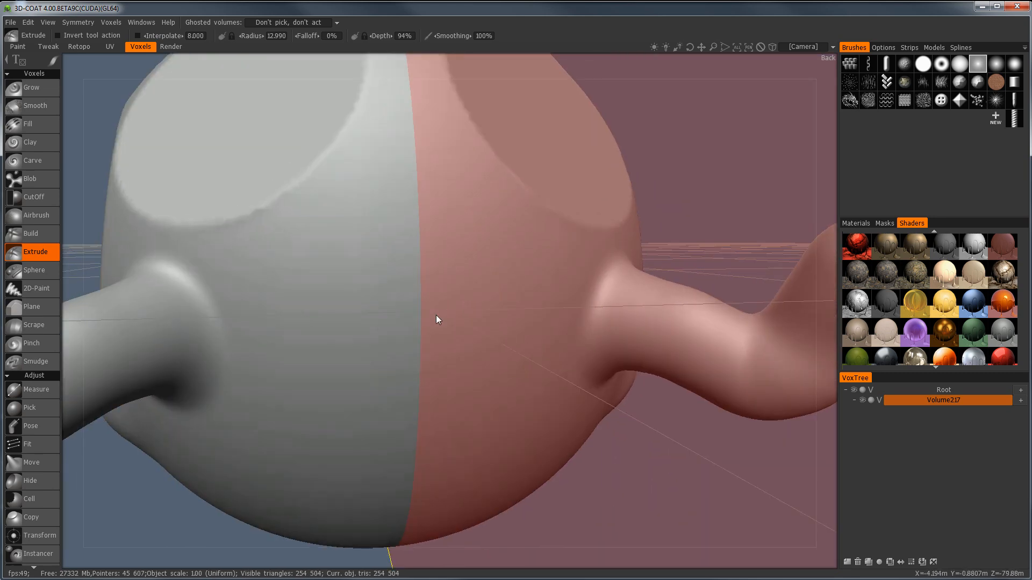
alt+drag(437, 315, 480, 330)
right_drag(417, 269, 385, 266)
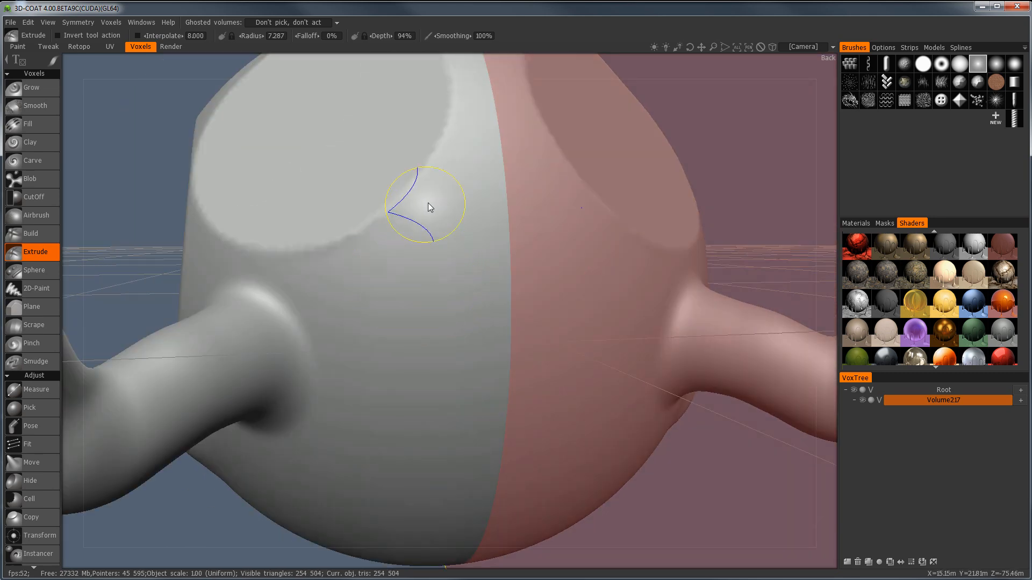
drag(444, 200, 383, 480)
mouse_move(444, 405)
alt+mouse_down()
mouse_move(489, 324)
mouse_move(466, 376)
alt+mouse_up()
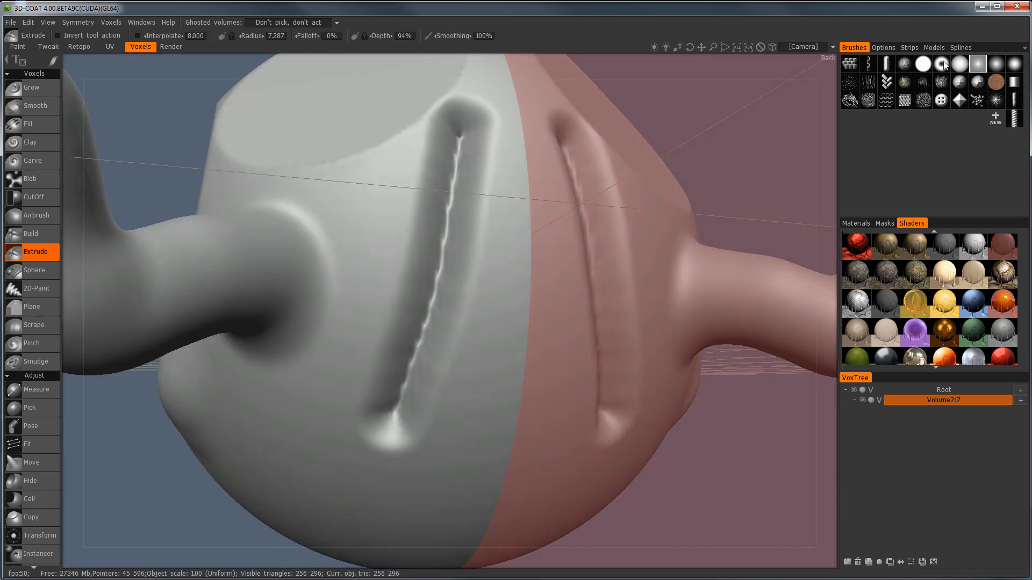
Step: Add a parallel mirrored Extrude stroke between the first one and the arm, using a different soft round brush
click(996, 64)
mouse_move(497, 338)
alt+mouse_down()
mouse_move(523, 347)
mouse_move(515, 333)
alt+mouse_up()
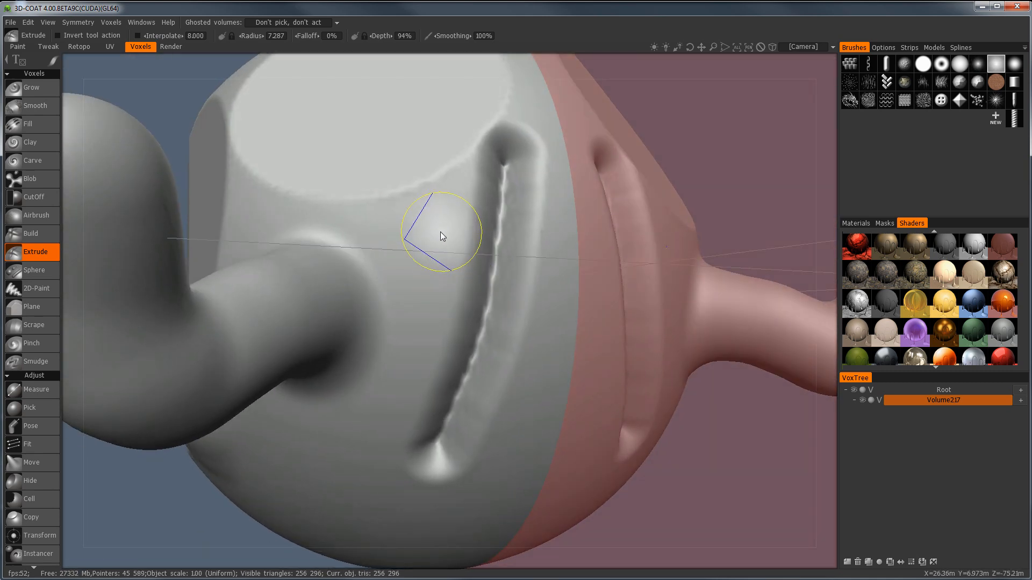
mouse_move(440, 226)
mouse_down()
mouse_move(414, 357)
mouse_move(365, 456)
mouse_up()
alt+drag(480, 353, 455, 355)
alt+right_drag(455, 356, 441, 370)
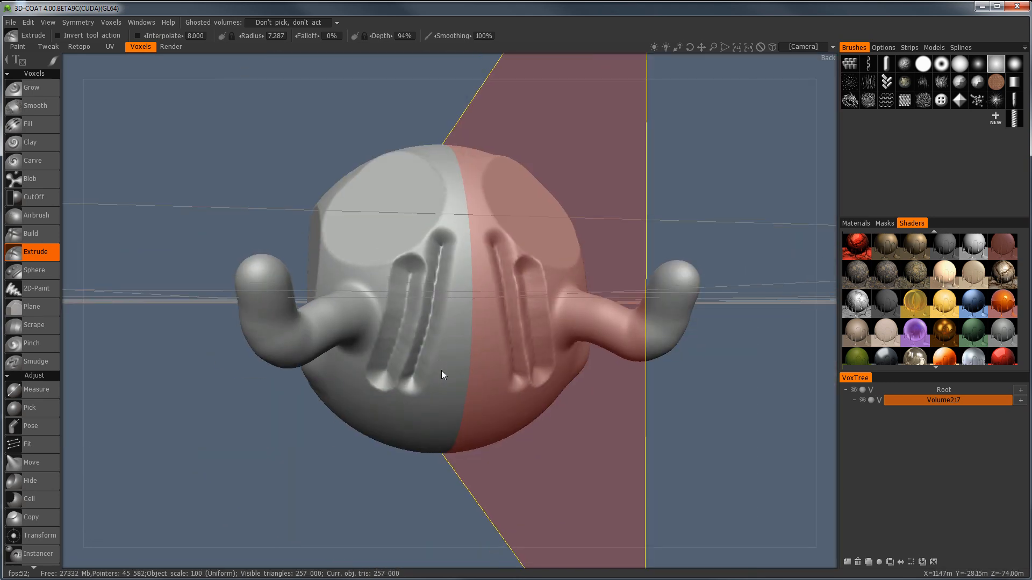
alt+drag(441, 369, 436, 379)
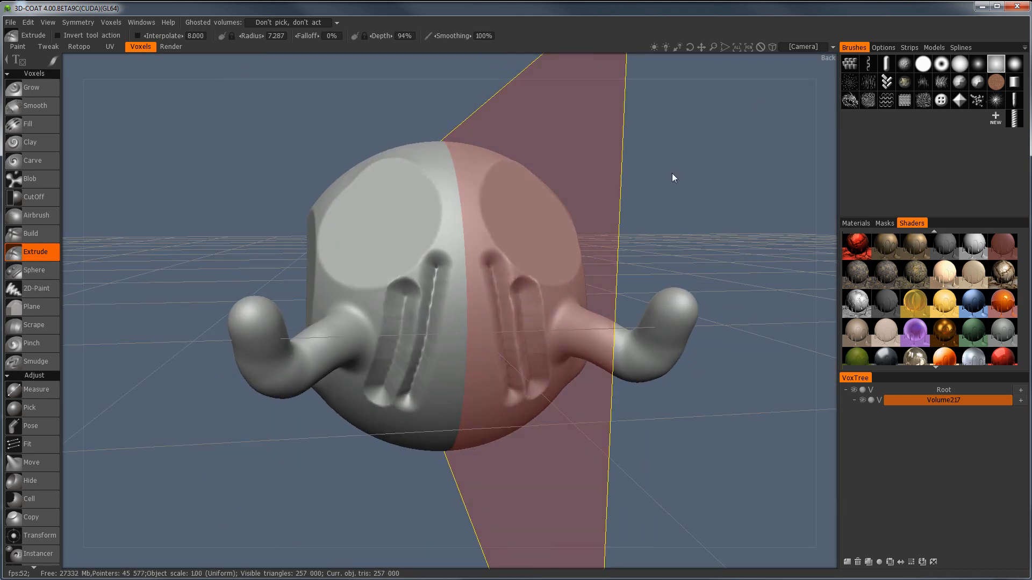
Step: Extrude a large mirrored pyramid on the flat front facet, using the pyramid-shaped brush and the four-sided stroke mode
alt+drag(481, 280, 527, 251)
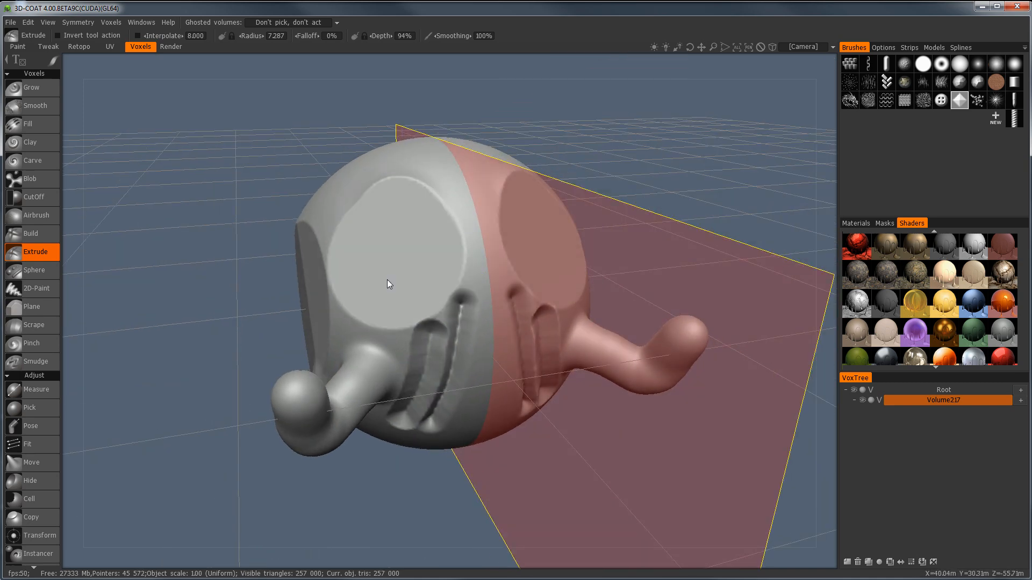
alt+drag(387, 279, 392, 288)
key(space)
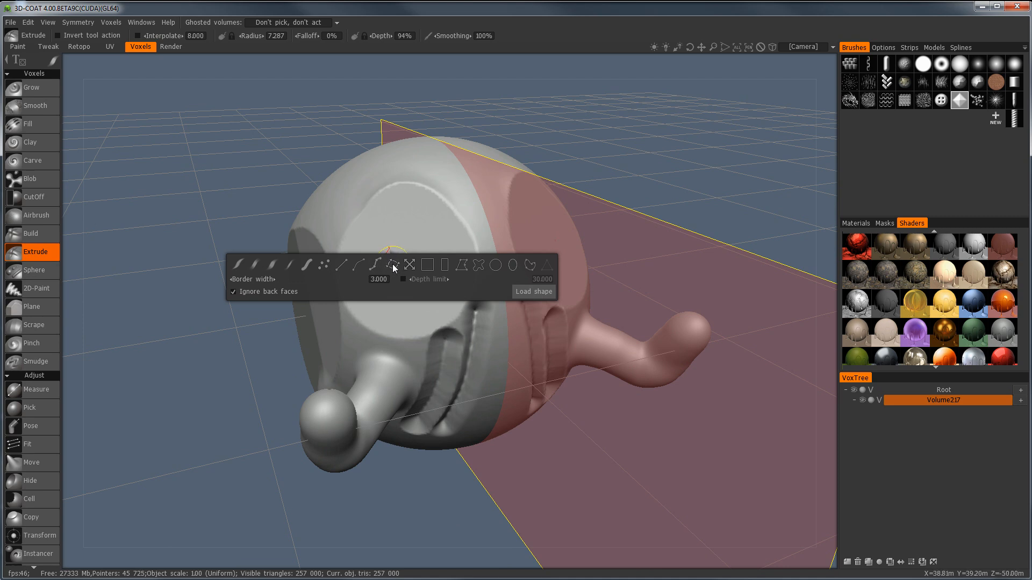
click(392, 265)
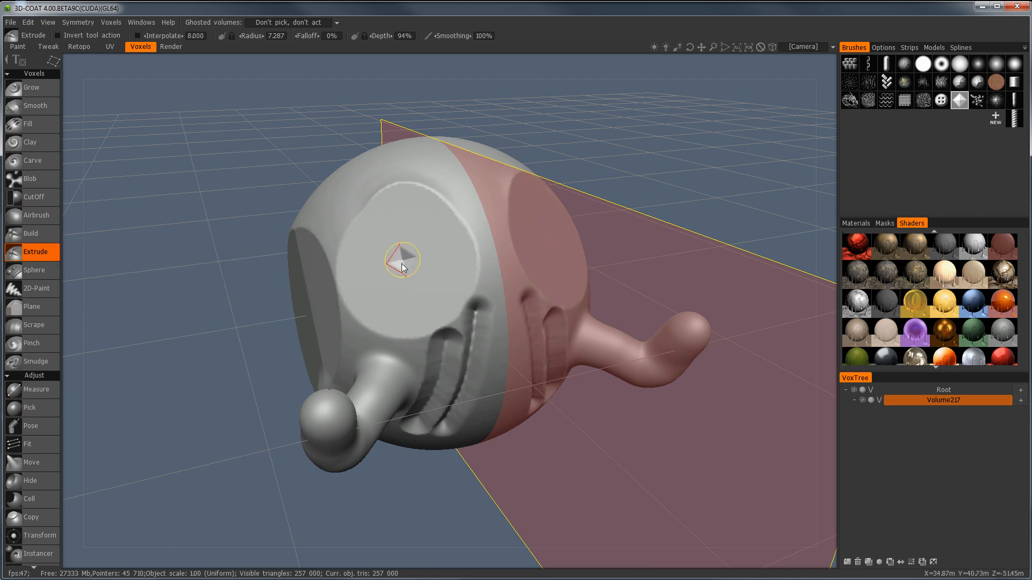
mouse_move(449, 272)
mouse_down()
mouse_move(456, 298)
mouse_move(414, 324)
mouse_move(495, 301)
mouse_move(459, 344)
mouse_move(414, 333)
mouse_move(448, 307)
mouse_move(450, 353)
mouse_move(466, 344)
mouse_move(448, 295)
mouse_move(519, 327)
mouse_move(482, 335)
mouse_move(411, 314)
mouse_move(301, 330)
mouse_move(543, 344)
mouse_move(398, 296)
mouse_up()
Step: Place a mirrored stack of two small balls on the upper side of the head with the Sphere tool
click(32, 270)
mouse_move(289, 256)
alt+mouse_down()
mouse_move(489, 290)
mouse_move(369, 217)
mouse_move(387, 237)
mouse_move(359, 230)
mouse_move(384, 234)
alt+mouse_up()
drag(327, 209, 358, 218)
alt+drag(421, 276, 151, 335)
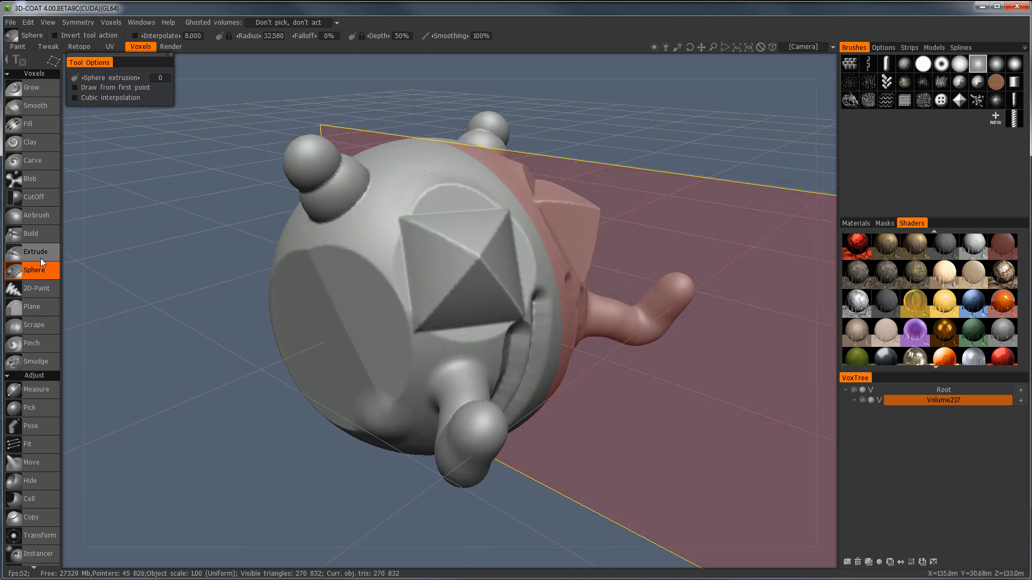
Step: Add a large mirrored sphere over the flat side facet with the Sphere tool
mouse_move(243, 291)
alt+mouse_down()
mouse_move(378, 293)
mouse_move(340, 310)
alt+mouse_up()
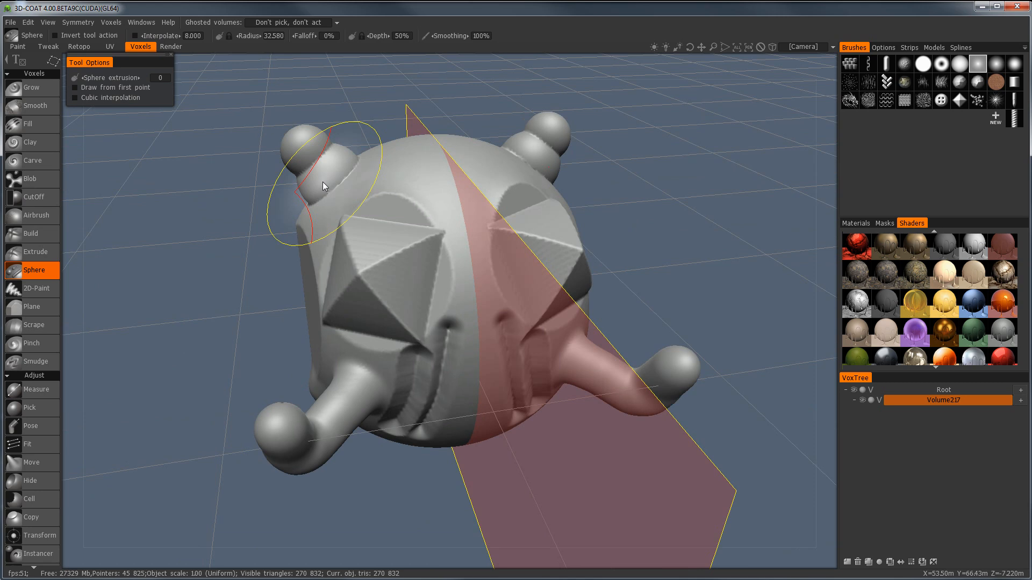
alt+drag(322, 181, 337, 276)
alt+drag(309, 331, 337, 272)
mouse_move(356, 334)
mouse_down()
mouse_move(395, 360)
mouse_move(512, 362)
mouse_up()
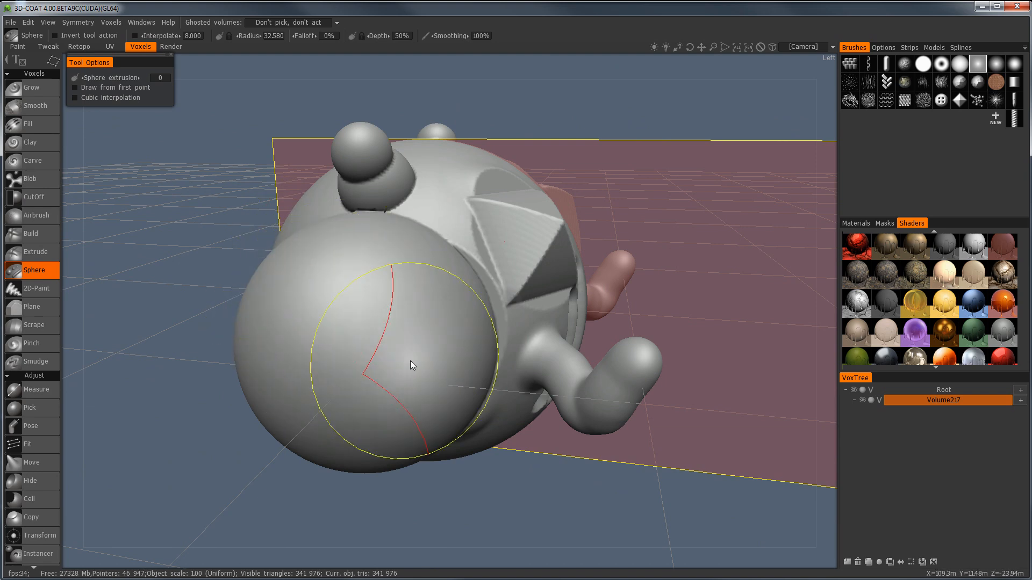
Step: Set the Plane tool's depth to 50% and apply a short stroke to the large side sphere
click(43, 301)
alt+drag(327, 328, 369, 288)
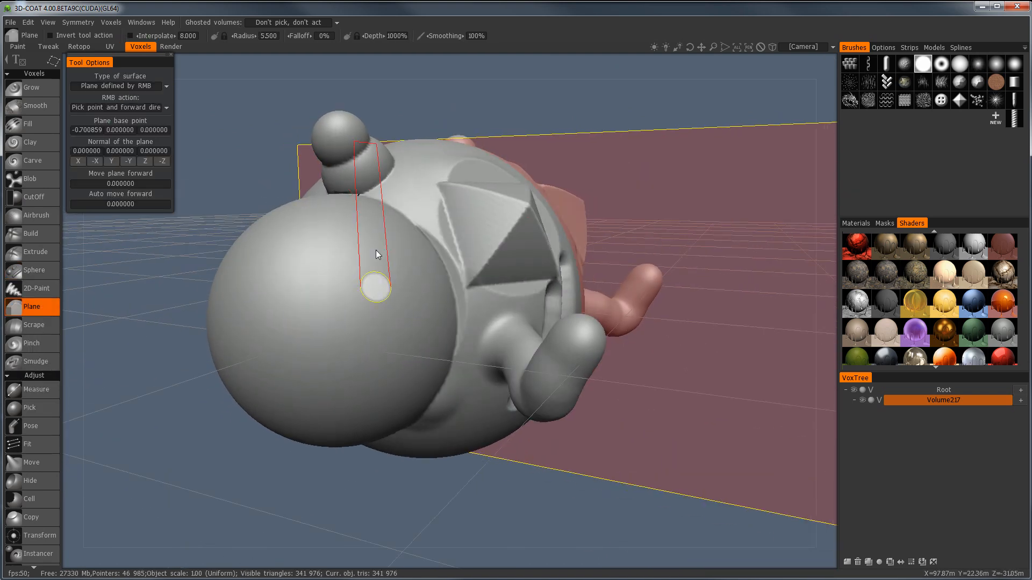
click(394, 36)
text(50)
key(Return)
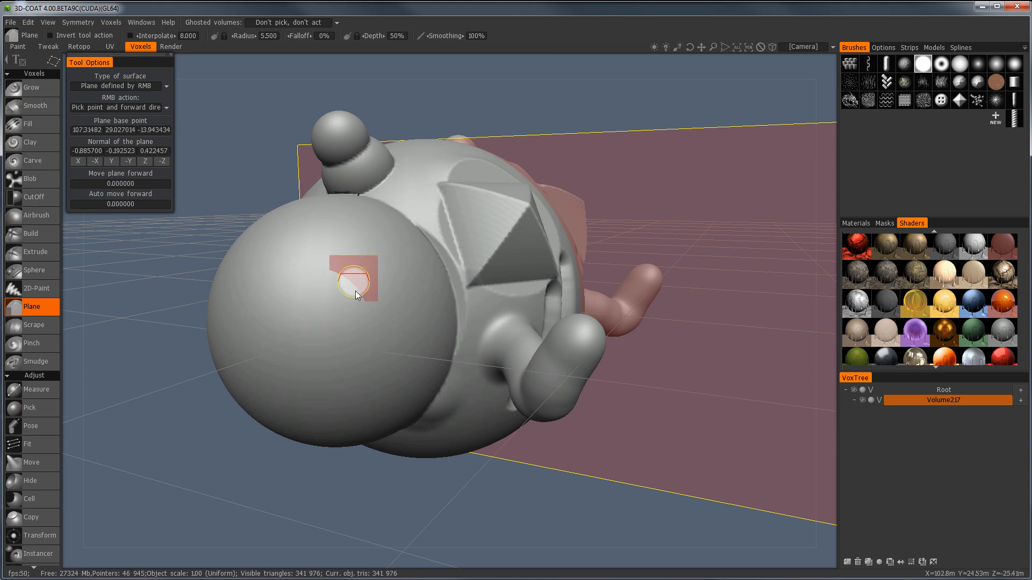
mouse_move(339, 289)
alt+mouse_down()
mouse_move(271, 289)
mouse_move(380, 288)
mouse_move(344, 300)
alt+mouse_up()
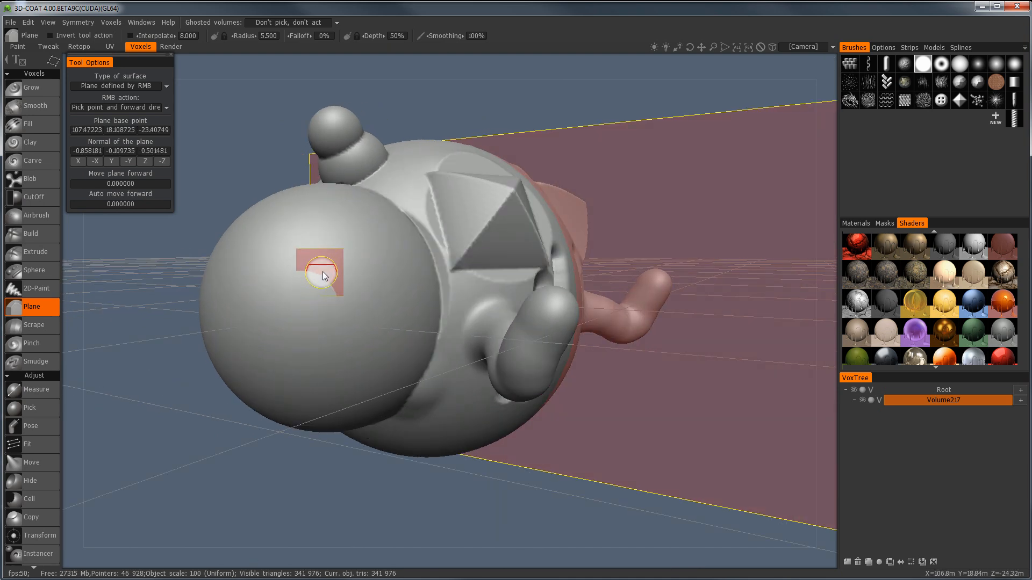
mouse_move(287, 286)
mouse_down()
mouse_move(302, 289)
mouse_move(293, 304)
mouse_move(307, 289)
mouse_up()
Step: Switch the Plane tool to a freehand stroke mode and flatten a round patch on the large side sphere
key(e)
click(226, 267)
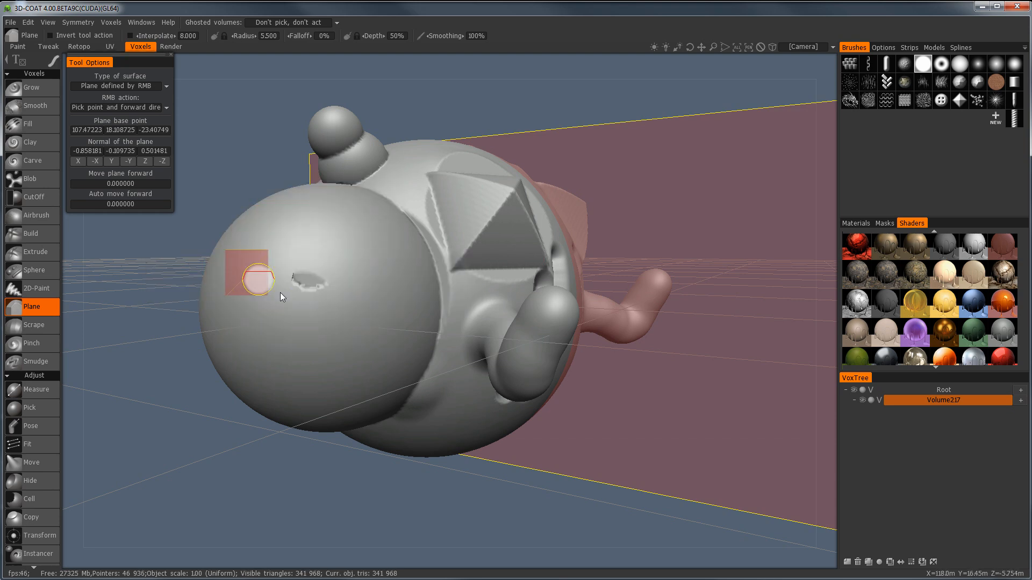
mouse_move(305, 300)
mouse_down()
mouse_move(317, 321)
mouse_move(366, 296)
mouse_move(308, 300)
mouse_move(317, 311)
mouse_move(271, 306)
mouse_up()
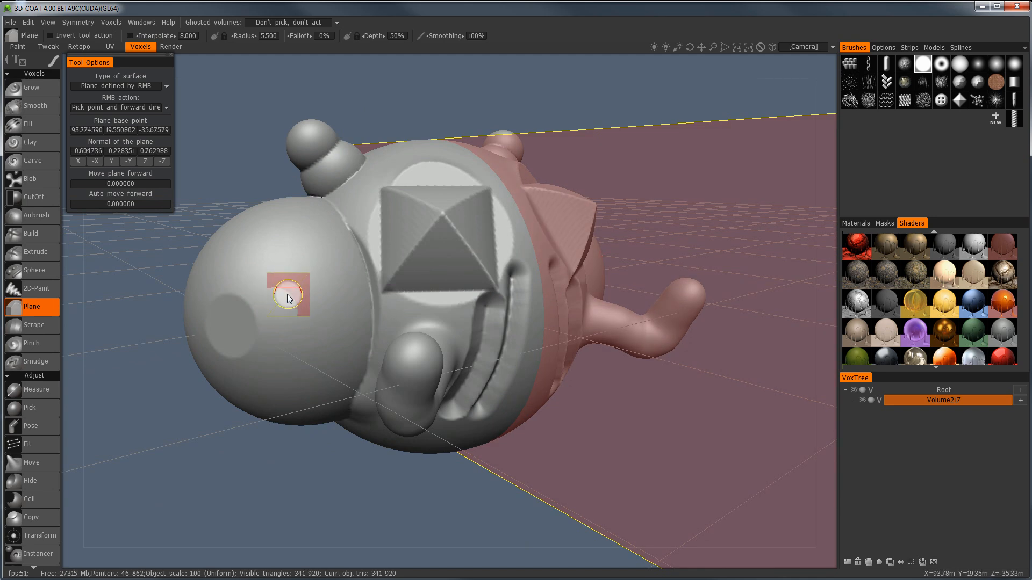
Step: Try a long arc-shaped Plane stroke around the flattened patches on the side sphere, and undo it
alt+right_drag(312, 338, 357, 346)
mouse_move(356, 346)
alt+middle_down()
mouse_move(408, 358)
mouse_move(455, 334)
mouse_move(524, 339)
alt+middle_up()
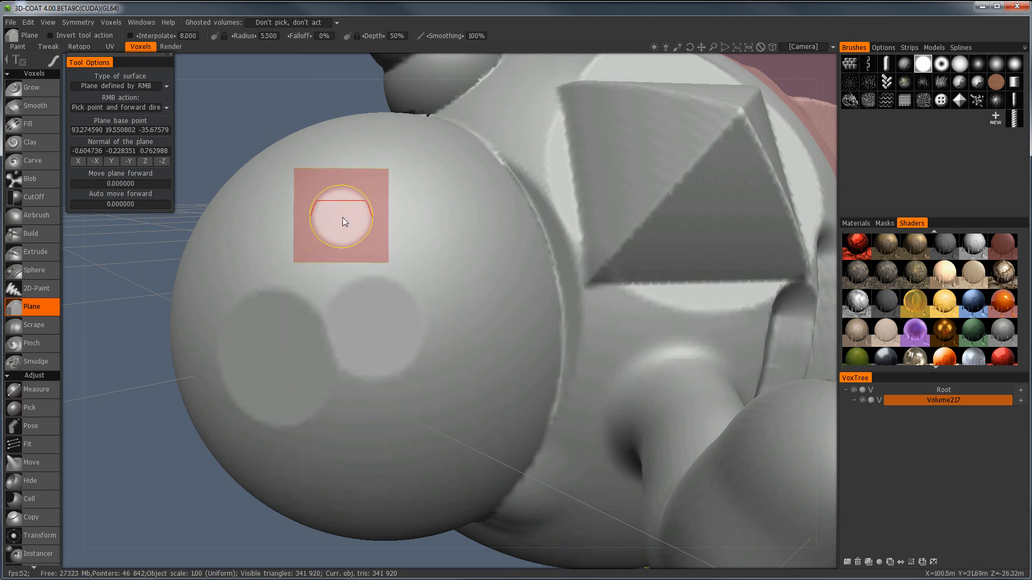
mouse_move(327, 154)
mouse_down()
mouse_move(250, 231)
mouse_move(378, 184)
mouse_move(480, 278)
mouse_move(486, 376)
mouse_move(468, 417)
mouse_up()
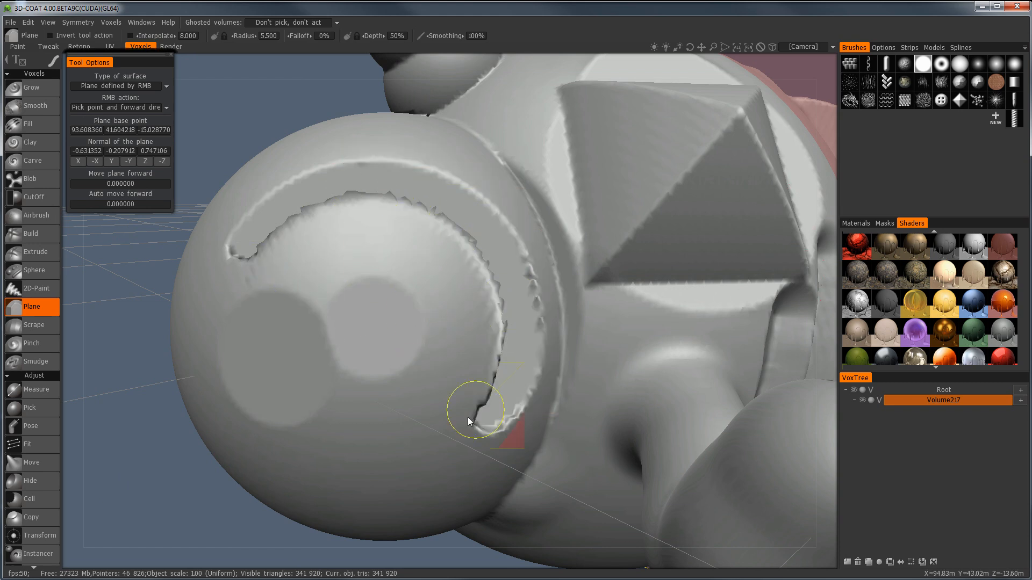
drag(241, 243, 210, 329)
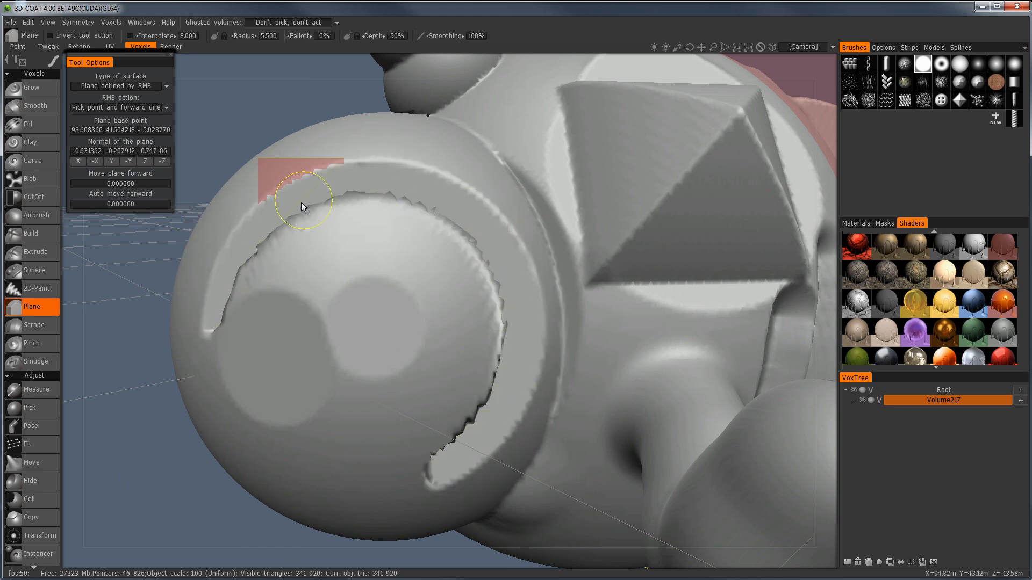
mouse_move(379, 282)
alt+mouse_down()
mouse_move(340, 336)
mouse_move(319, 344)
mouse_move(333, 304)
mouse_move(376, 276)
alt+mouse_up()
key(ctrl+z)
Step: Set the Plane depth to 1000% and flatten the whole front of the large side sphere
click(398, 36)
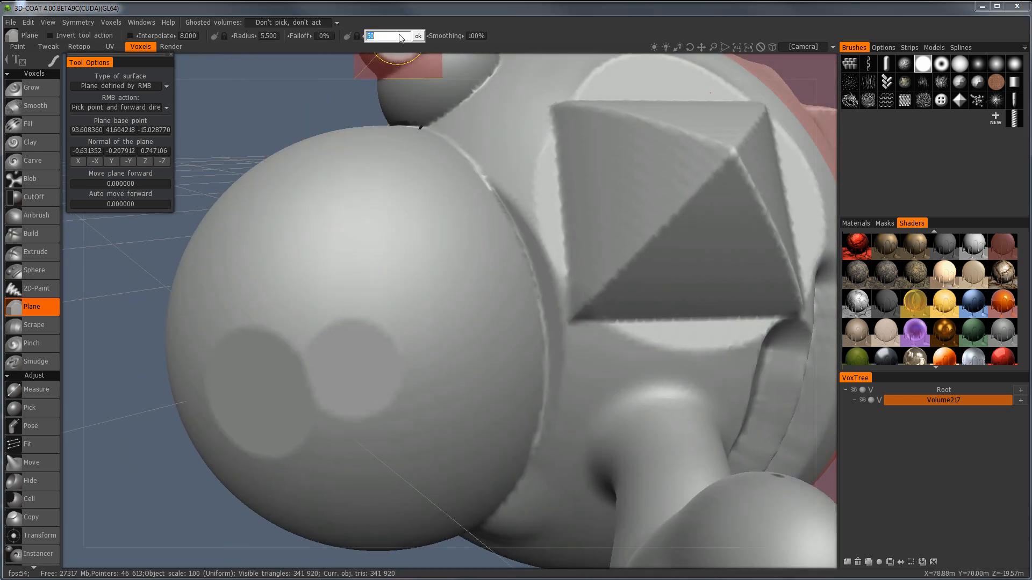
text(1000)
key(Return)
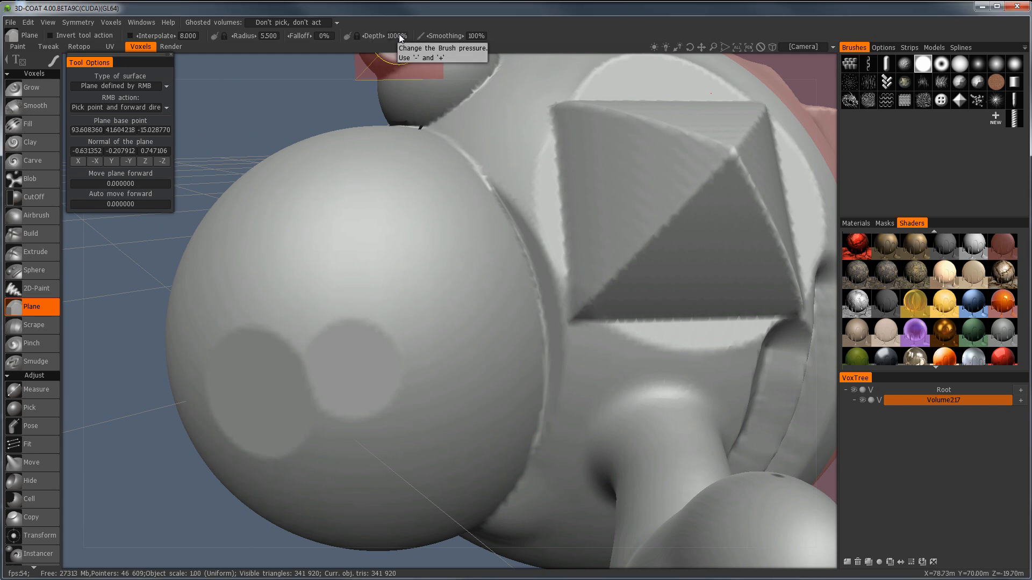
alt+drag(412, 279, 395, 205)
mouse_move(382, 157)
mouse_down()
mouse_move(360, 166)
mouse_move(356, 424)
mouse_move(375, 473)
mouse_move(372, 156)
mouse_move(417, 449)
mouse_move(426, 252)
mouse_move(468, 408)
mouse_move(459, 168)
mouse_move(504, 413)
mouse_move(541, 389)
mouse_up()
mouse_move(495, 448)
mouse_down()
mouse_move(318, 175)
mouse_move(356, 462)
mouse_up()
mouse_move(330, 203)
mouse_down()
mouse_move(308, 402)
mouse_move(292, 256)
mouse_move(257, 221)
mouse_move(233, 365)
mouse_move(466, 376)
mouse_move(484, 361)
mouse_up()
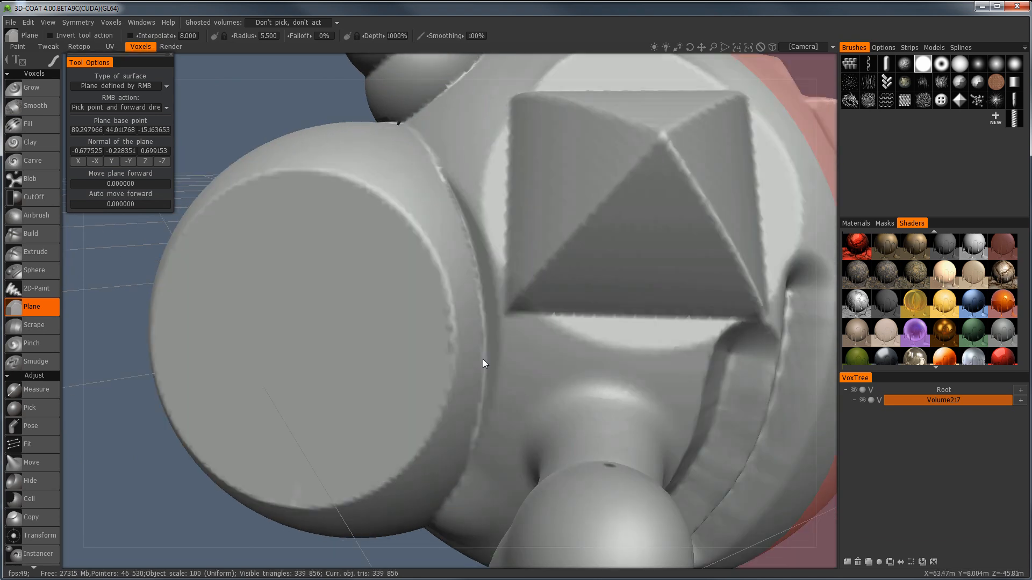
Step: Define a plane on the sphere beside the arm and slice through the arm's base with Plane strokes, carrying them over the side sphere
alt+right_drag(484, 361, 412, 357)
mouse_move(412, 357)
alt+mouse_down()
mouse_move(382, 347)
mouse_move(449, 351)
mouse_move(547, 294)
mouse_move(556, 321)
mouse_move(523, 268)
alt+mouse_up()
right_click(590, 274)
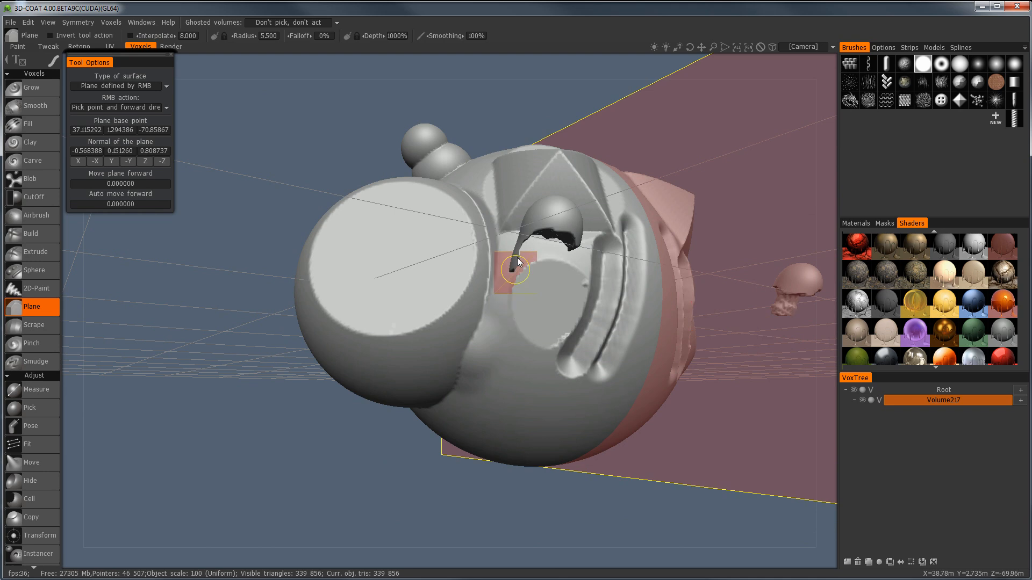
mouse_move(571, 337)
mouse_down()
mouse_move(559, 309)
mouse_move(437, 314)
mouse_move(543, 316)
mouse_move(527, 298)
mouse_up()
drag(414, 271, 425, 295)
Step: Remove the detached, floating arm tips with the CutOff tool
mouse_move(508, 293)
alt+mouse_down()
mouse_move(459, 314)
mouse_move(520, 291)
mouse_move(551, 313)
mouse_move(415, 352)
mouse_move(395, 332)
mouse_move(164, 256)
alt+mouse_up()
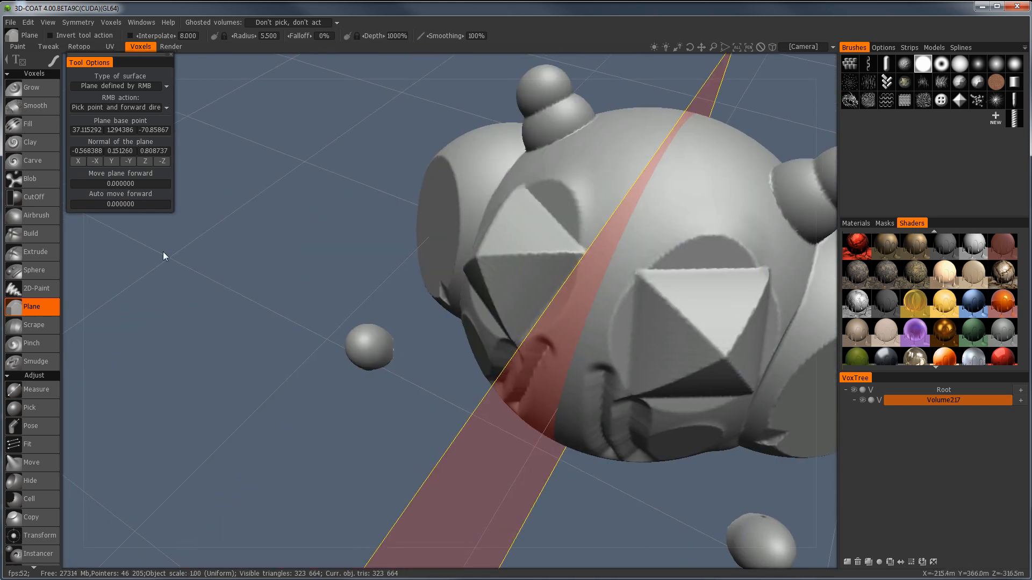
drag(311, 281, 275, 317)
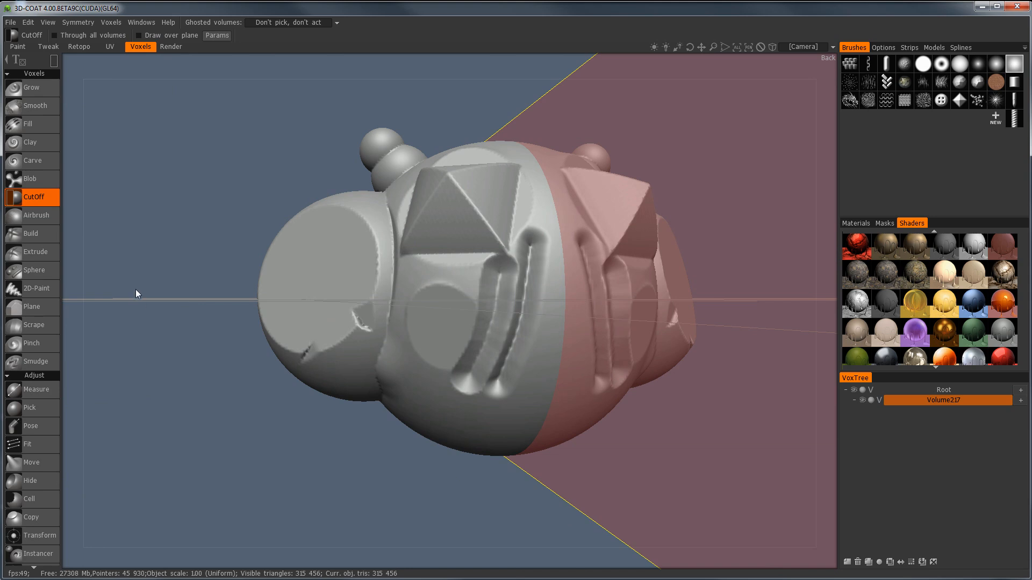
scroll(30, 435, down, 1)
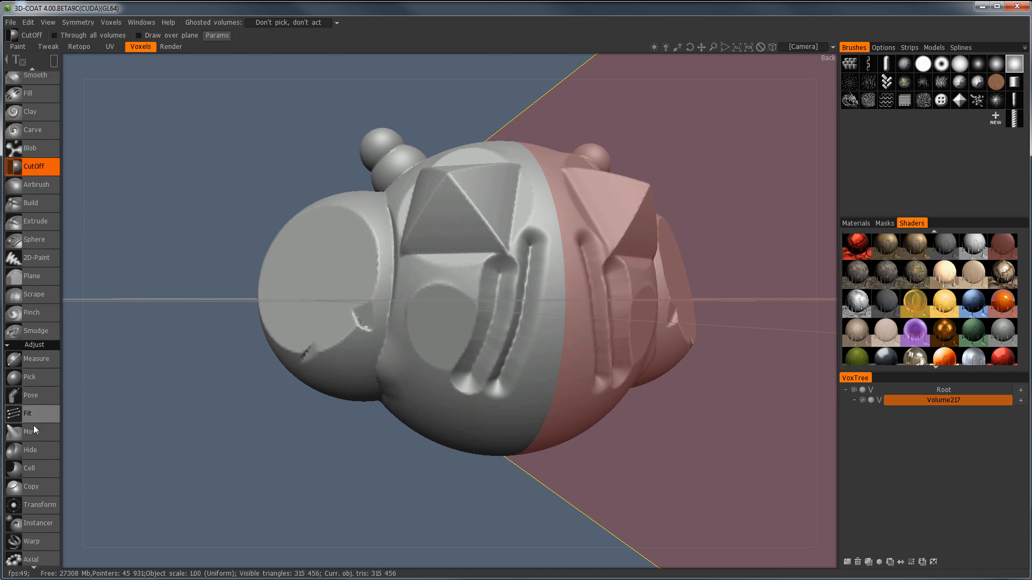
scroll(41, 253, up, 1)
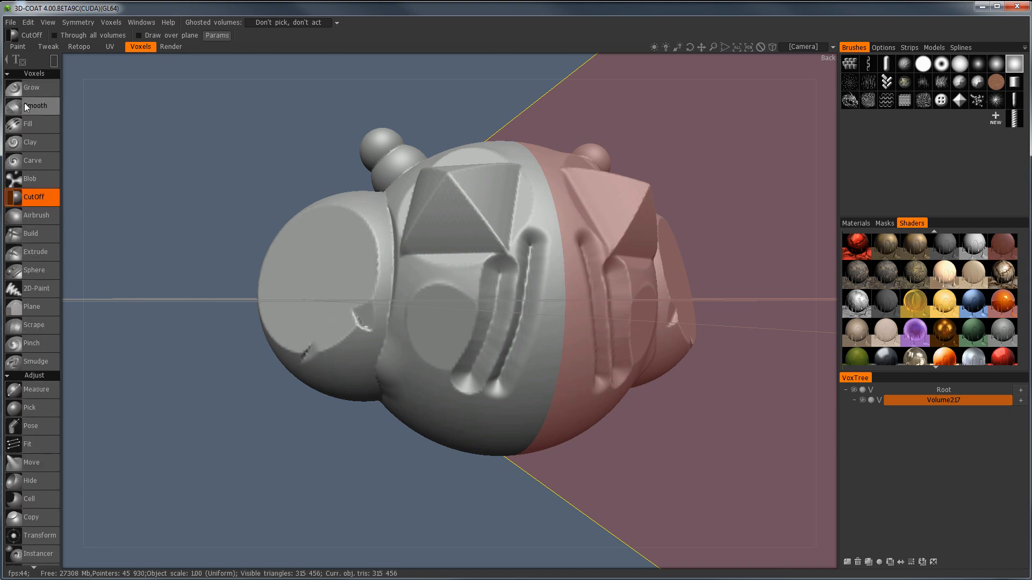
click(32, 88)
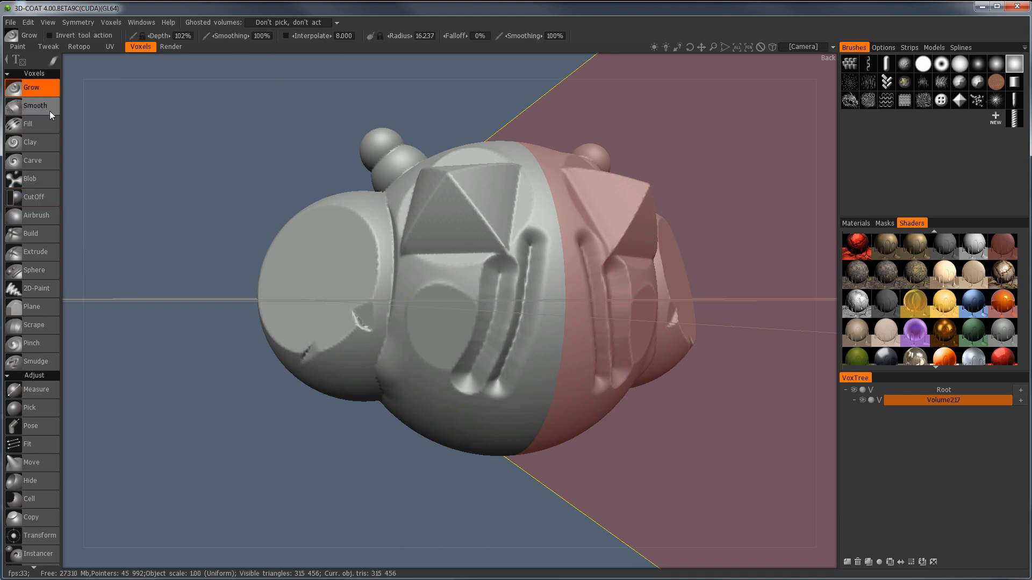
Step: Pull the pyramid's outer side outward and downward with the Move tool at radius 21.040
click(40, 463)
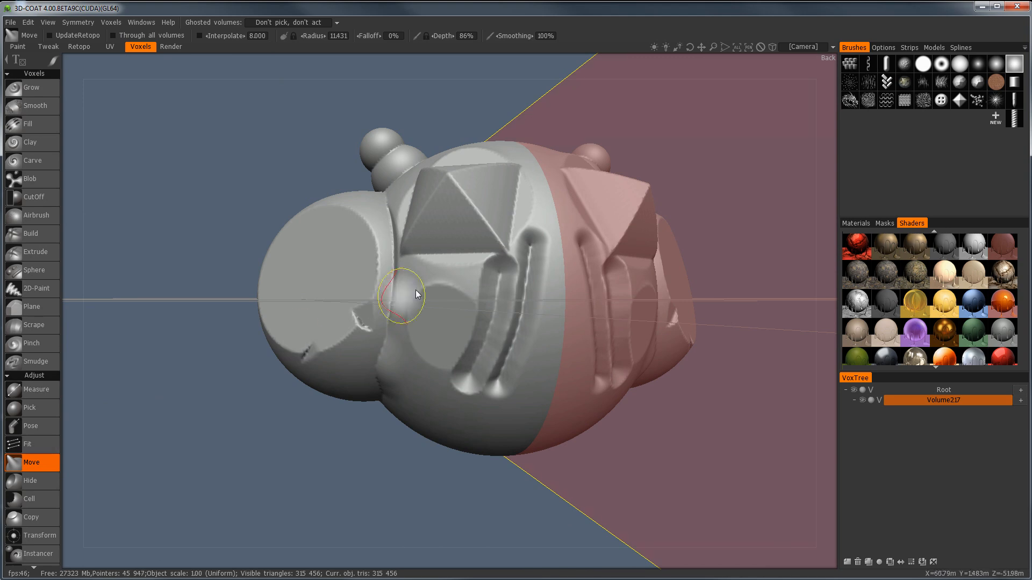
alt+drag(415, 294, 401, 291)
right_drag(401, 290, 428, 287)
mouse_move(430, 186)
mouse_down()
mouse_move(431, 208)
mouse_move(401, 247)
mouse_move(402, 212)
mouse_move(399, 245)
mouse_up()
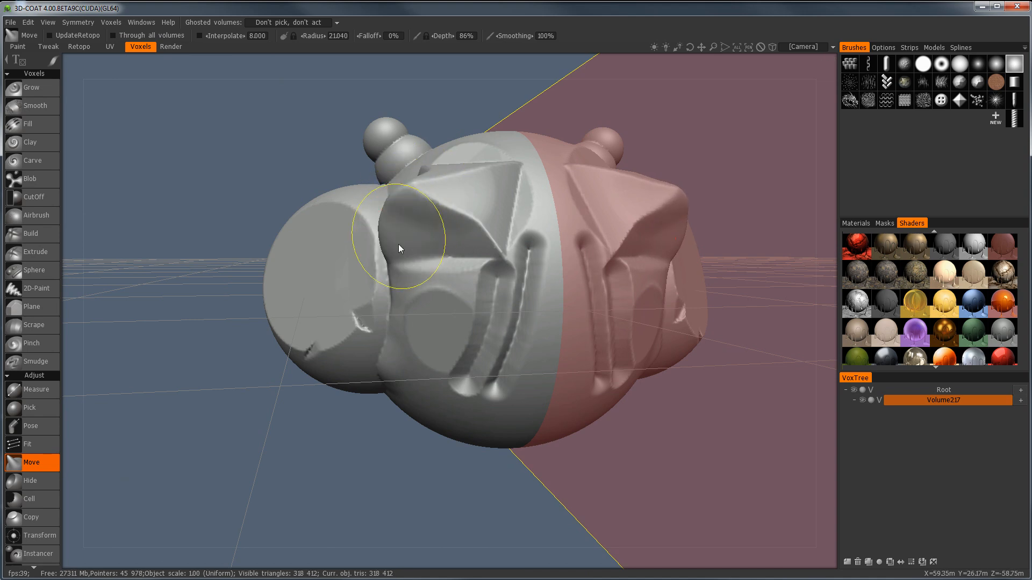
Step: Pull the top ball of the stack up and outward into a pointed mirrored horn with the Move tool
alt+drag(407, 368, 403, 311)
mouse_move(403, 311)
alt+middle_down()
mouse_move(441, 395)
mouse_move(461, 410)
alt+middle_up()
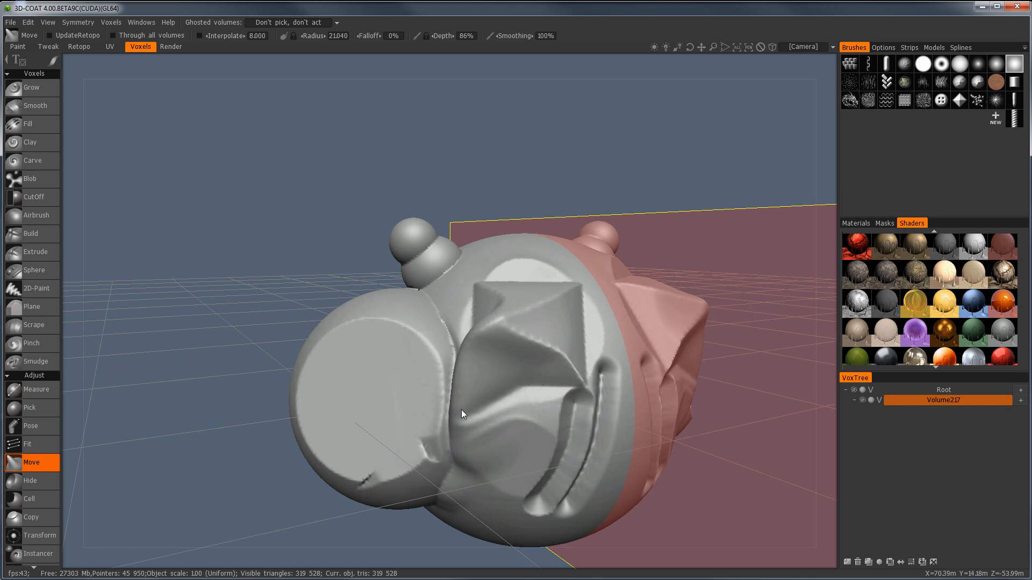
alt+right_drag(461, 409, 462, 393)
alt+drag(462, 393, 487, 383)
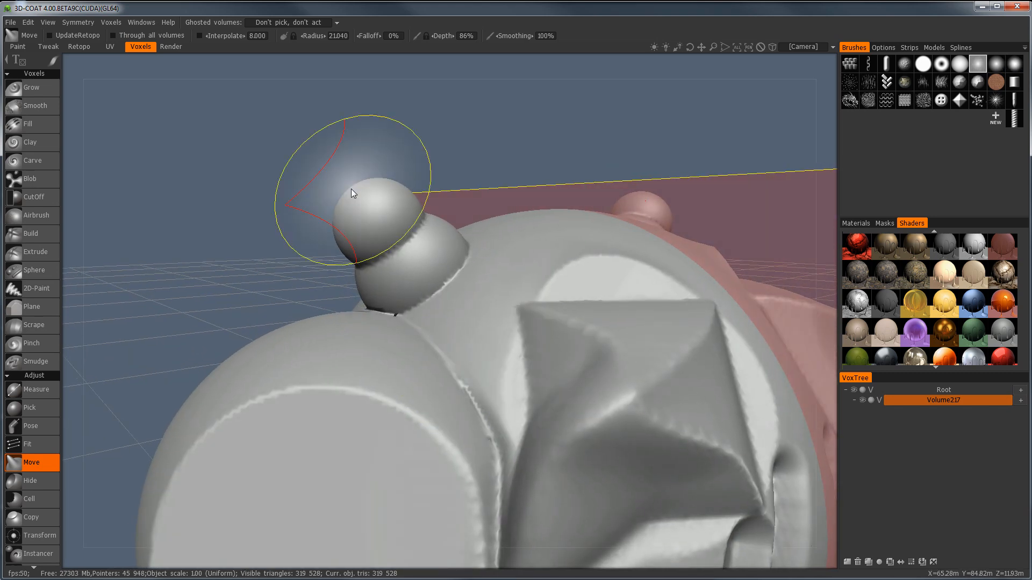
drag(346, 182, 272, 126)
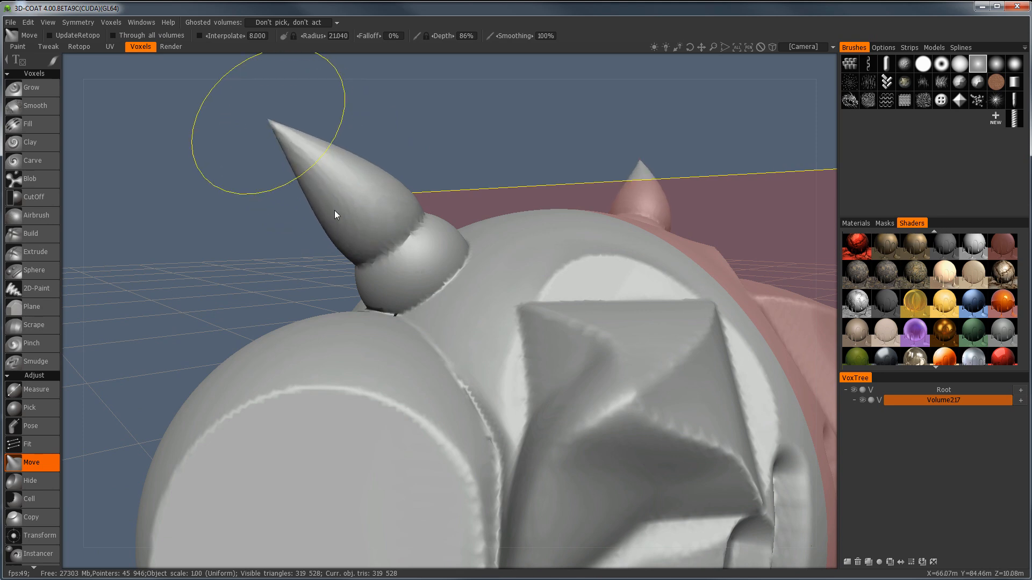
Step: Pull the side sphere's flattened face with the Move tool, using a soft round brush at radius 30.594
mouse_move(423, 310)
middle_down()
mouse_move(361, 309)
mouse_move(449, 269)
mouse_move(488, 285)
middle_up()
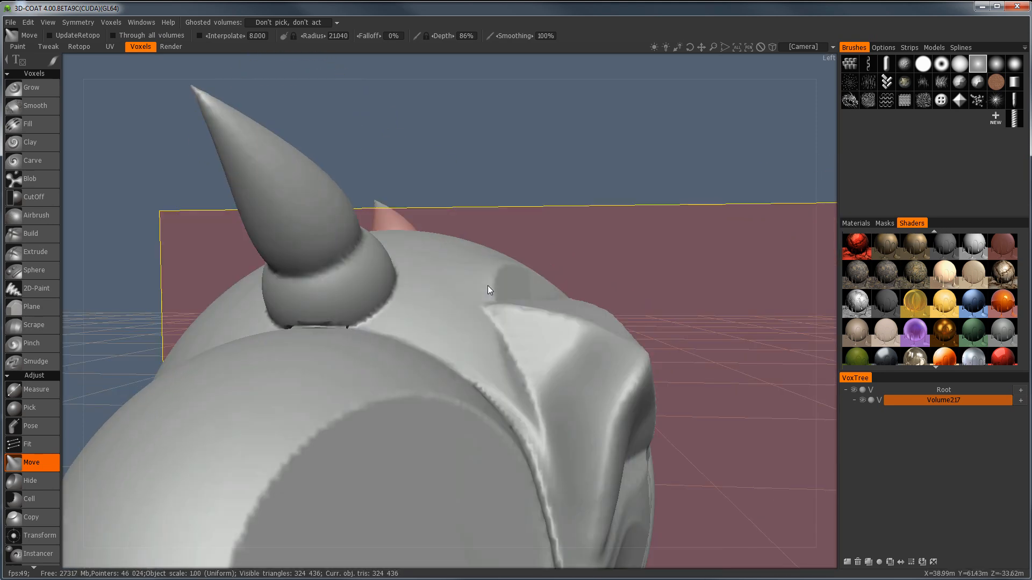
mouse_move(298, 225)
middle_down()
mouse_move(414, 294)
mouse_move(387, 316)
mouse_move(396, 303)
middle_up()
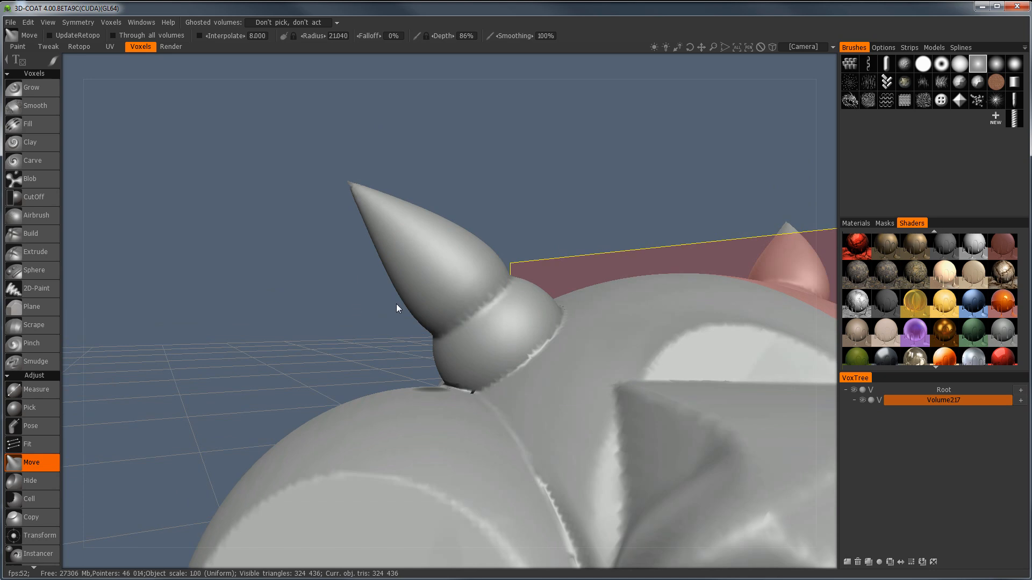
mouse_move(585, 360)
middle_down()
mouse_move(541, 302)
mouse_move(450, 320)
mouse_move(415, 283)
mouse_move(408, 313)
middle_up()
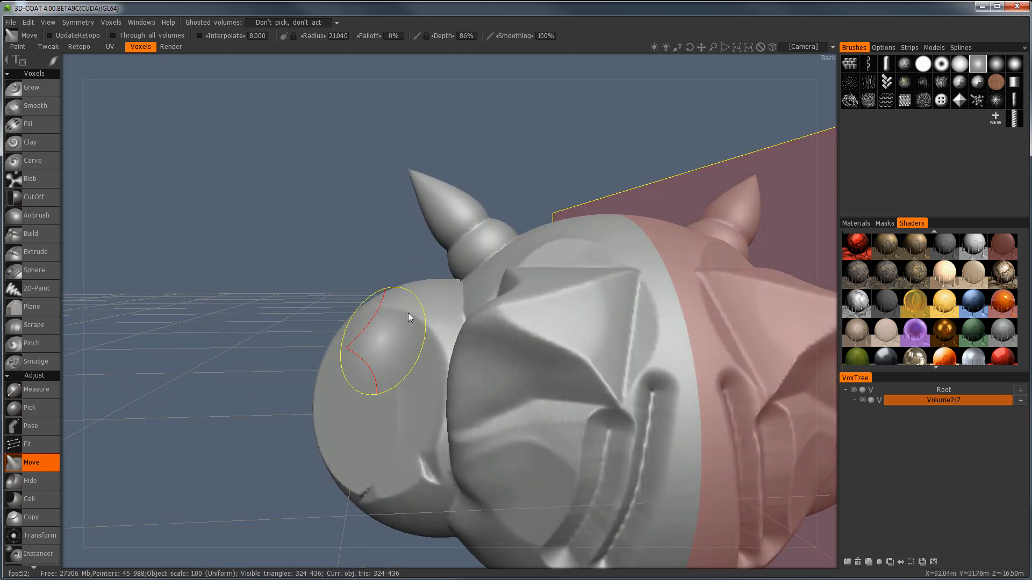
click(1013, 64)
mouse_move(375, 399)
right_down()
mouse_move(398, 404)
mouse_move(371, 404)
right_up()
mouse_move(375, 401)
mouse_down()
mouse_move(345, 405)
mouse_move(397, 407)
mouse_move(313, 403)
mouse_move(381, 353)
mouse_move(365, 331)
mouse_move(417, 286)
mouse_move(367, 328)
mouse_move(337, 379)
mouse_move(409, 339)
mouse_move(401, 333)
mouse_move(340, 371)
mouse_move(321, 434)
mouse_move(338, 457)
mouse_move(335, 488)
mouse_move(355, 492)
mouse_up()
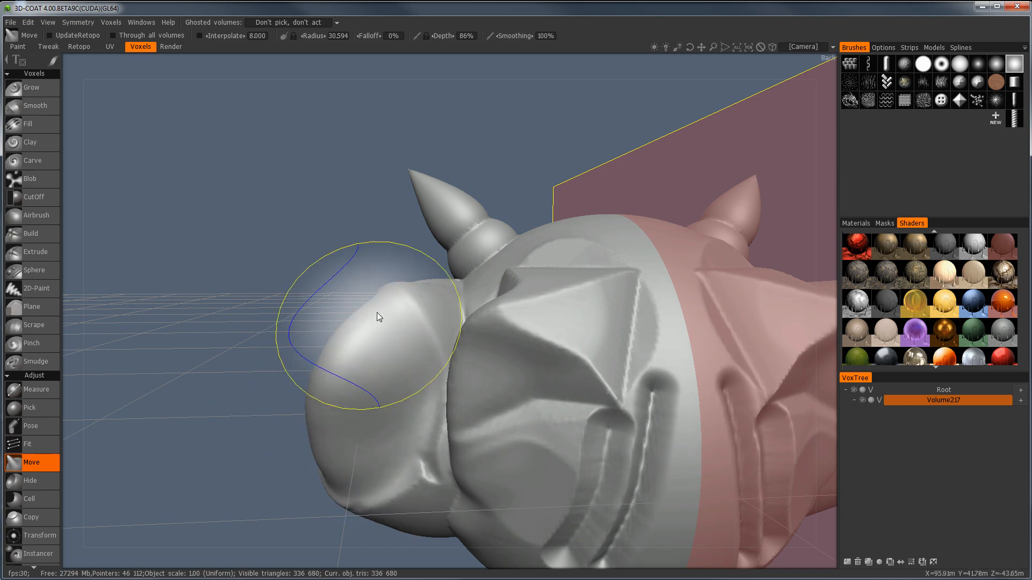
Step: Reshape the side sphere into broad, pointed bulges with more Move strokes around its edges, smoothing the surface between them
mouse_move(377, 298)
right_down()
mouse_move(423, 370)
mouse_move(499, 325)
mouse_move(549, 391)
mouse_move(459, 346)
right_up()
mouse_move(422, 454)
shift+mouse_down()
mouse_move(456, 350)
mouse_move(388, 388)
mouse_move(272, 381)
mouse_move(353, 328)
mouse_move(330, 304)
shift+mouse_up()
alt+drag(334, 379, 326, 355)
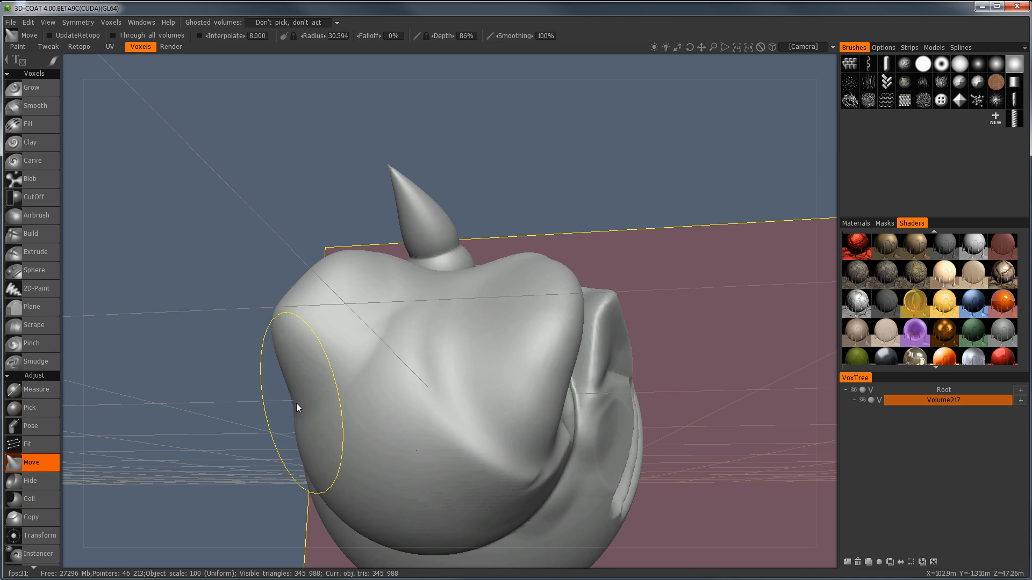
mouse_move(265, 410)
mouse_down()
mouse_move(288, 403)
mouse_move(272, 396)
mouse_move(415, 402)
mouse_move(379, 421)
mouse_move(325, 335)
mouse_move(289, 344)
mouse_up()
mouse_move(325, 368)
mouse_down()
mouse_move(330, 333)
mouse_move(310, 393)
mouse_move(423, 450)
mouse_move(426, 489)
mouse_move(320, 441)
mouse_move(301, 356)
mouse_move(303, 404)
mouse_move(318, 430)
mouse_move(360, 447)
mouse_move(387, 409)
mouse_up()
mouse_move(387, 408)
alt+mouse_down()
mouse_move(406, 377)
mouse_move(323, 403)
alt+mouse_up()
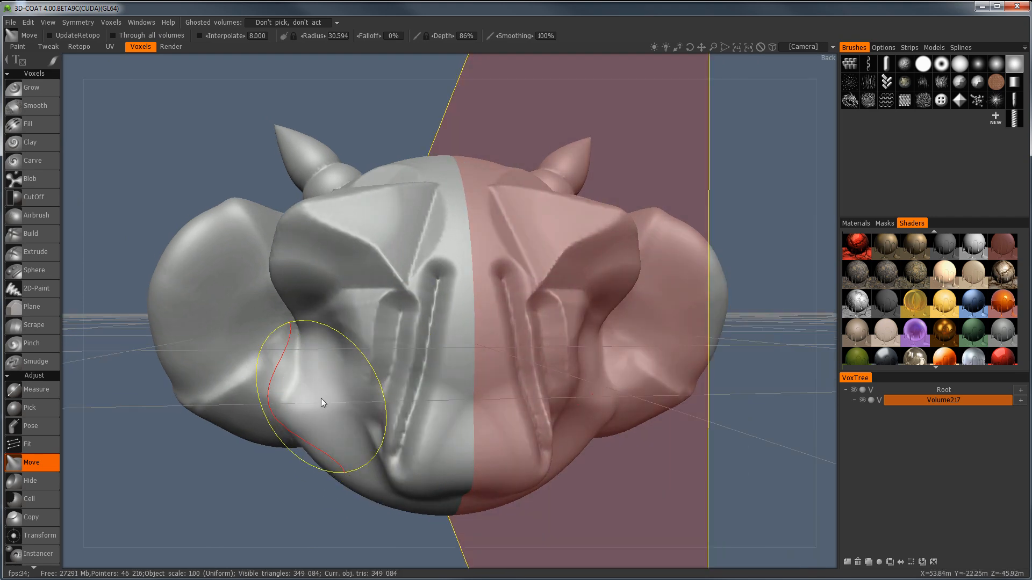
Step: Smooth the horns, side spheres and carved front with broad Grow tool smoothing strokes at radius 47.690
alt+drag(382, 242, 428, 292)
mouse_move(428, 293)
alt+right_down()
mouse_move(401, 292)
mouse_move(72, 134)
mouse_move(415, 294)
mouse_move(447, 297)
alt+right_up()
click(31, 87)
mouse_move(447, 297)
shift+mouse_down()
mouse_move(378, 299)
mouse_move(460, 396)
mouse_move(281, 363)
mouse_move(357, 224)
mouse_move(327, 191)
mouse_move(388, 280)
mouse_move(493, 302)
mouse_move(438, 253)
mouse_move(414, 441)
shift+mouse_up()
mouse_move(457, 371)
shift+mouse_down()
mouse_move(402, 364)
mouse_move(426, 403)
mouse_move(399, 360)
mouse_move(418, 313)
mouse_move(392, 358)
mouse_move(351, 301)
mouse_move(378, 385)
mouse_move(429, 381)
mouse_move(384, 329)
mouse_move(387, 357)
mouse_move(426, 350)
mouse_move(463, 320)
mouse_move(376, 357)
shift+mouse_up()
mouse_move(414, 260)
shift+mouse_down()
mouse_move(432, 278)
mouse_move(410, 317)
mouse_move(402, 300)
shift+mouse_up()
mouse_move(377, 263)
alt+mouse_down()
mouse_move(414, 289)
mouse_move(262, 195)
alt+mouse_up()
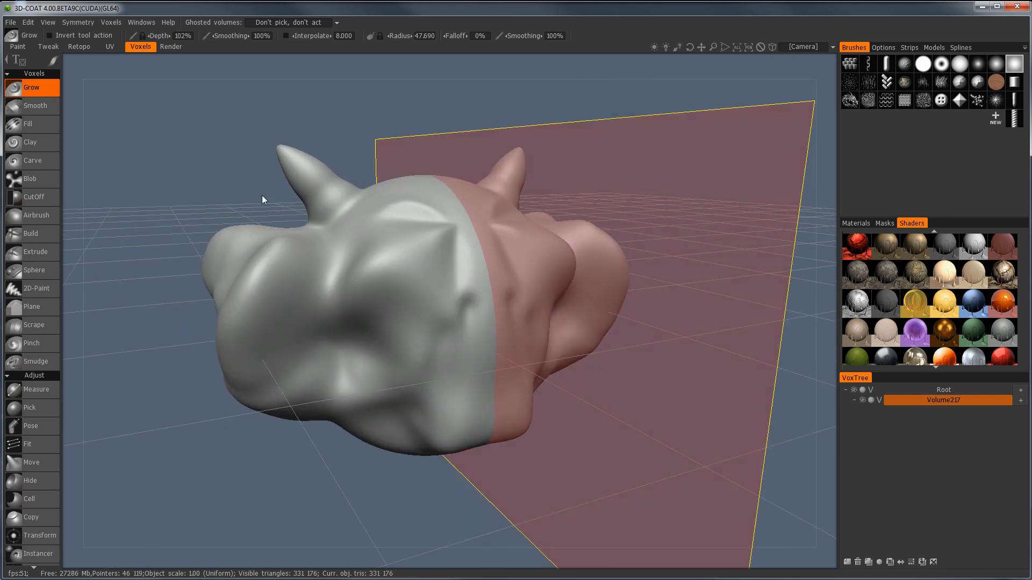
Step: Start a new scene without saving the changes and set it up for voxel sculpting with an empty volume
click(15, 24)
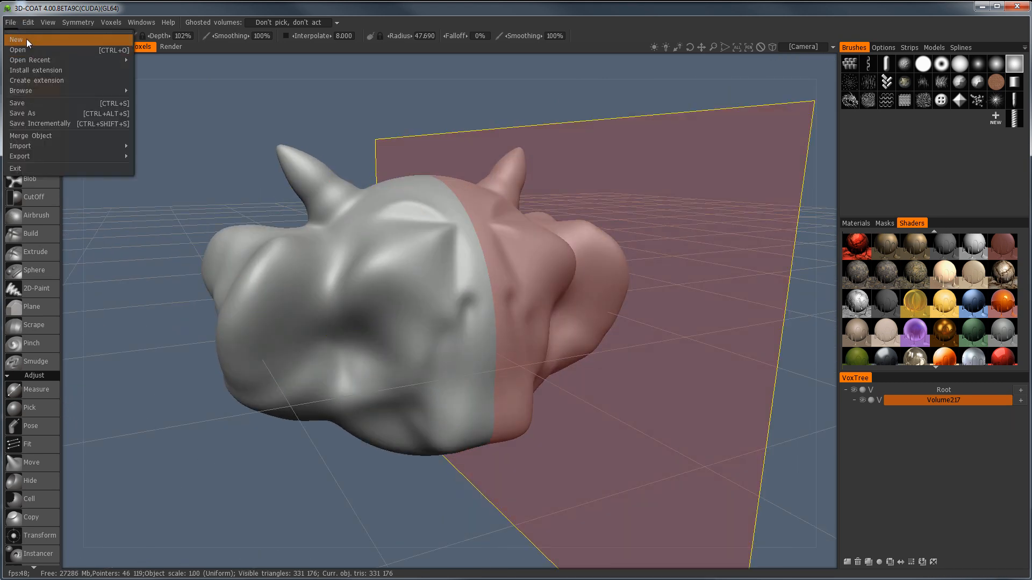
click(27, 40)
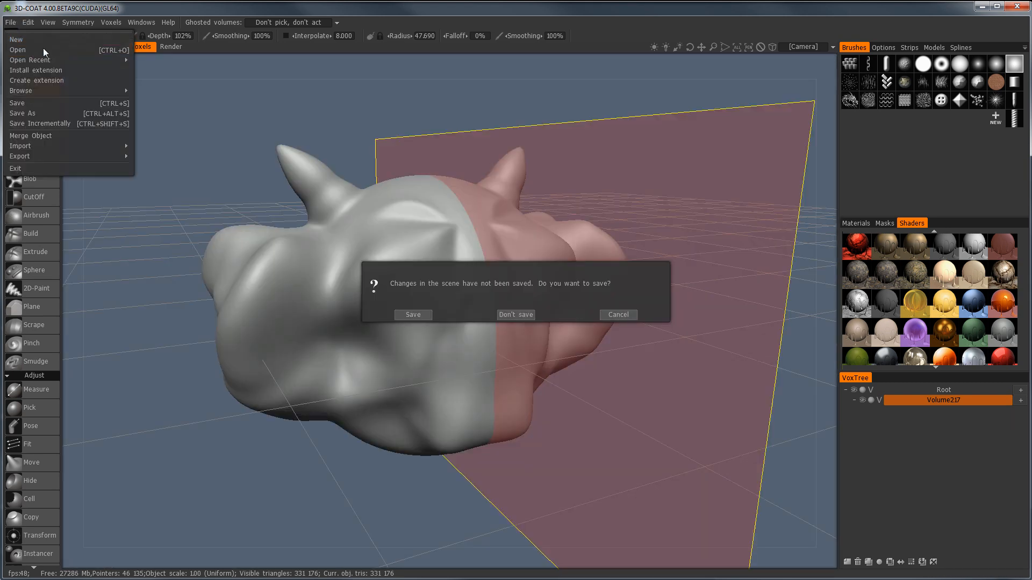
click(516, 315)
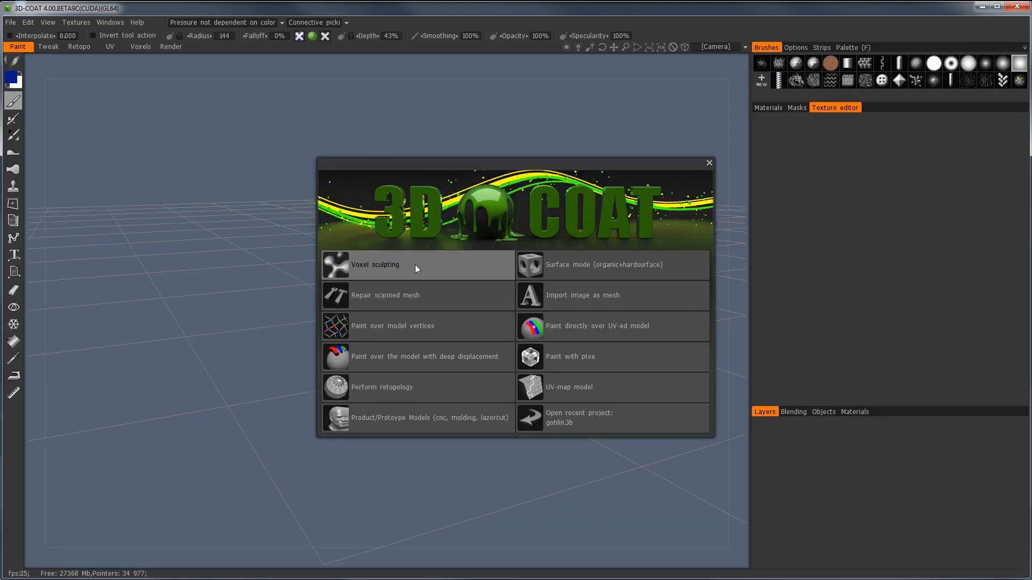
click(415, 264)
click(358, 289)
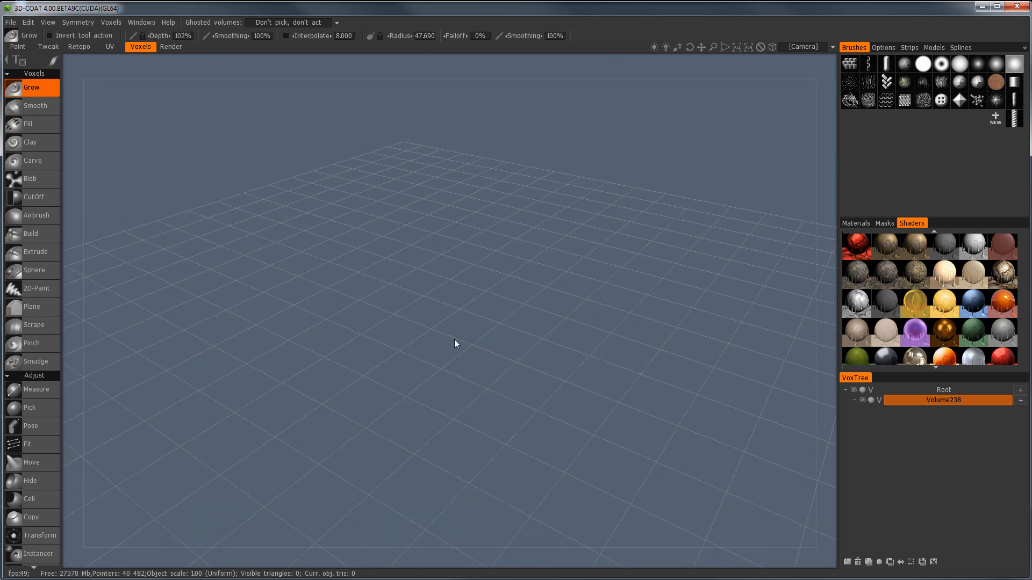
Step: Load the long rounded block from the _TinkerObjects model folder as the object to merge
click(934, 47)
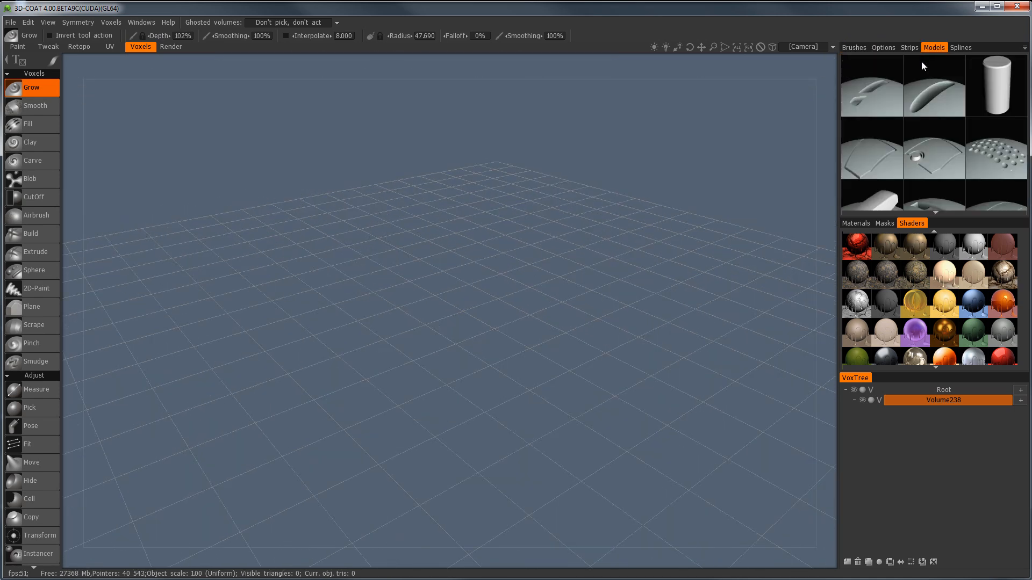
click(1024, 48)
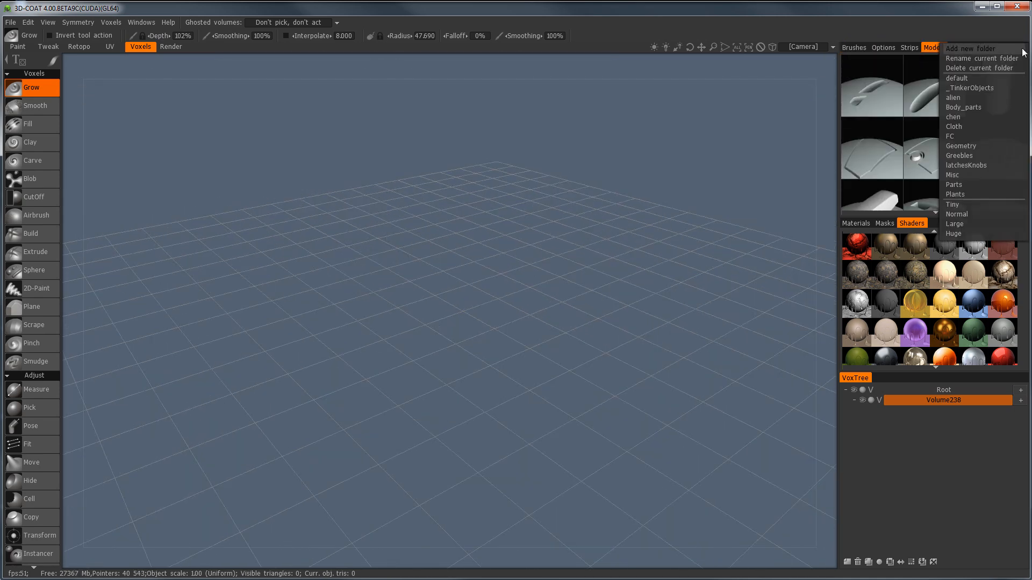
click(956, 90)
scroll(908, 172, down, 5)
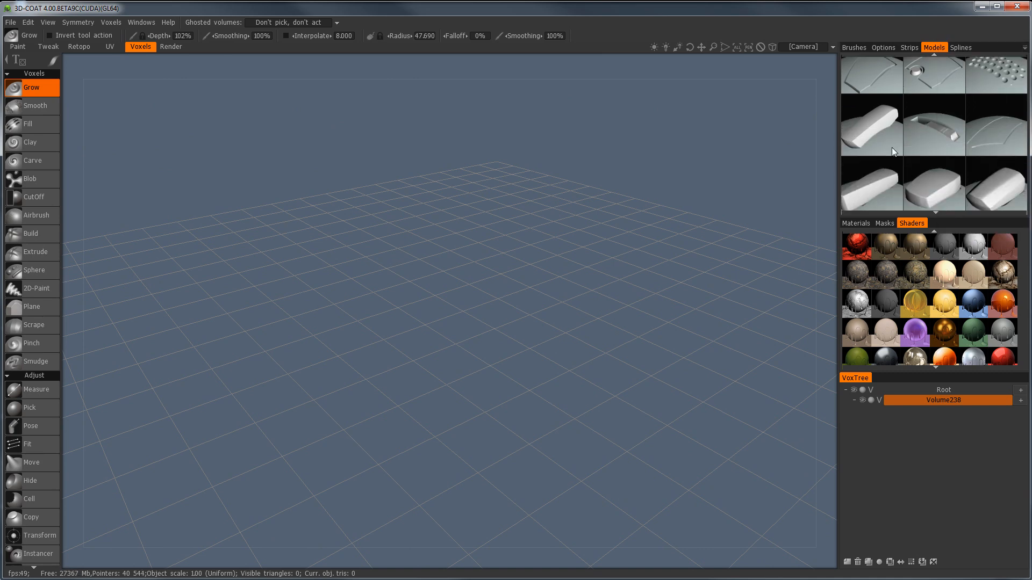
scroll(891, 151, down, 3)
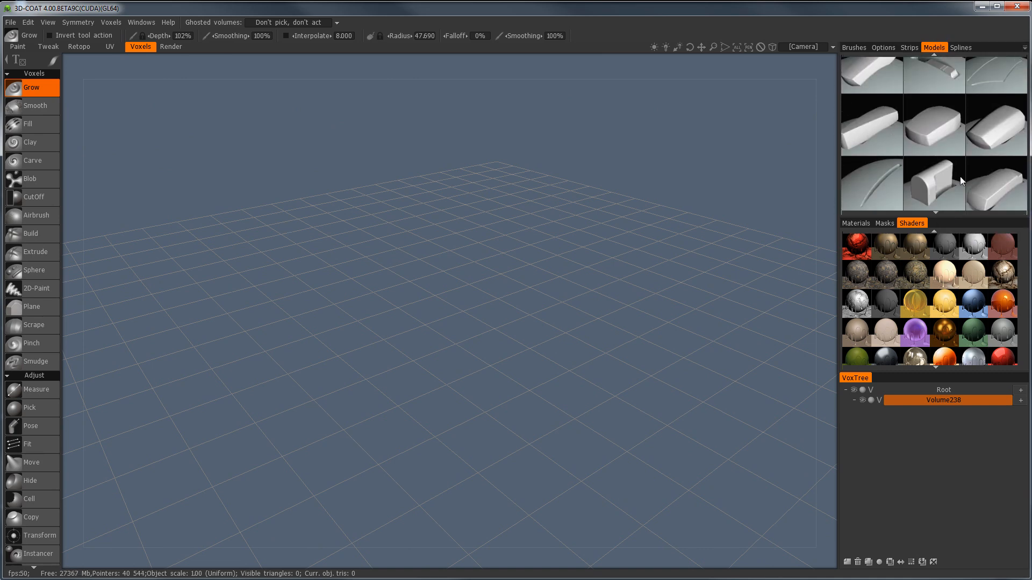
click(998, 177)
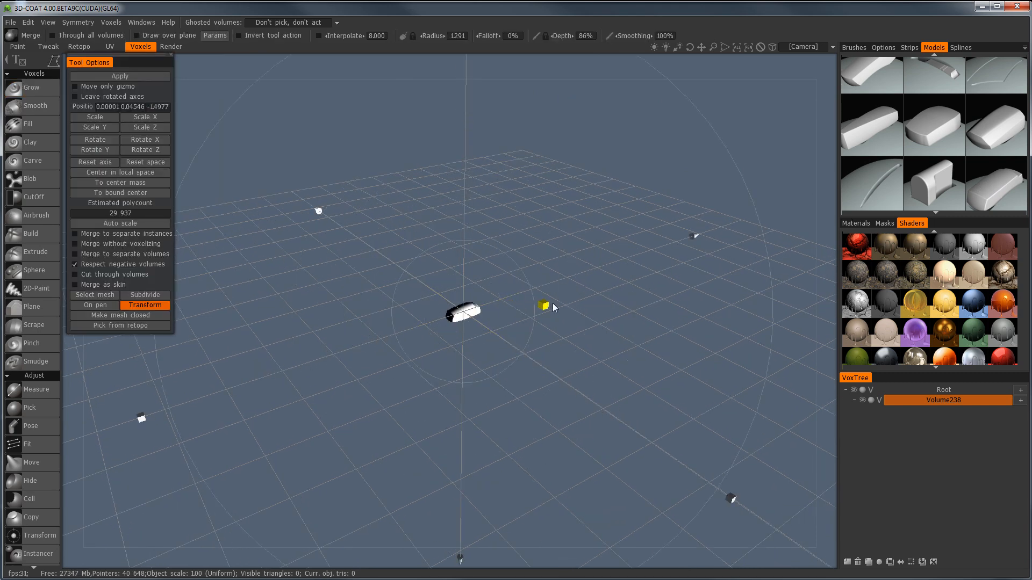
Step: Scale the block up uniformly and raise it to a vertical position of 30.6296
drag(647, 299, 550, 282)
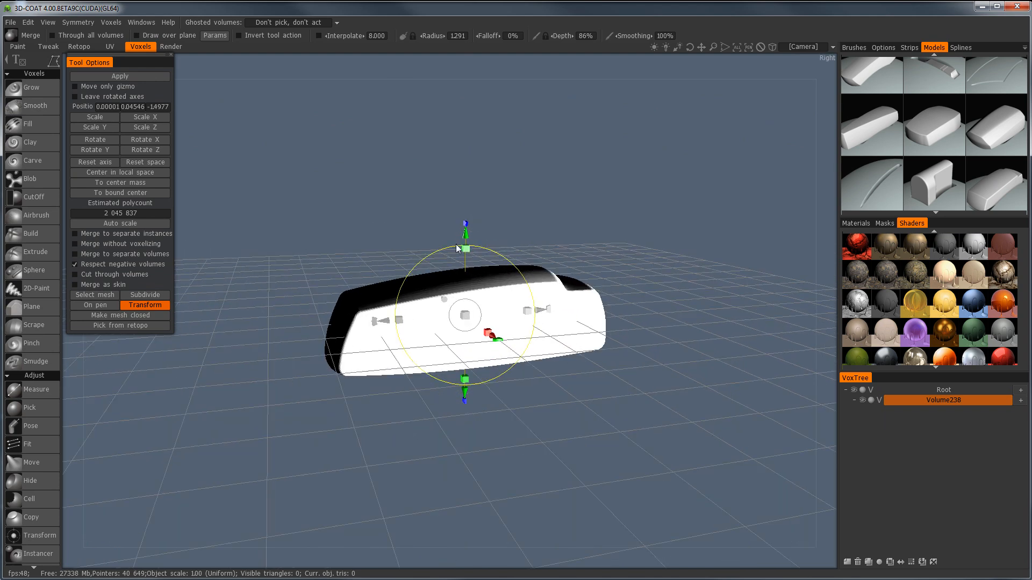
drag(467, 240, 465, 225)
drag(466, 297, 471, 304)
key(ctrl+z)
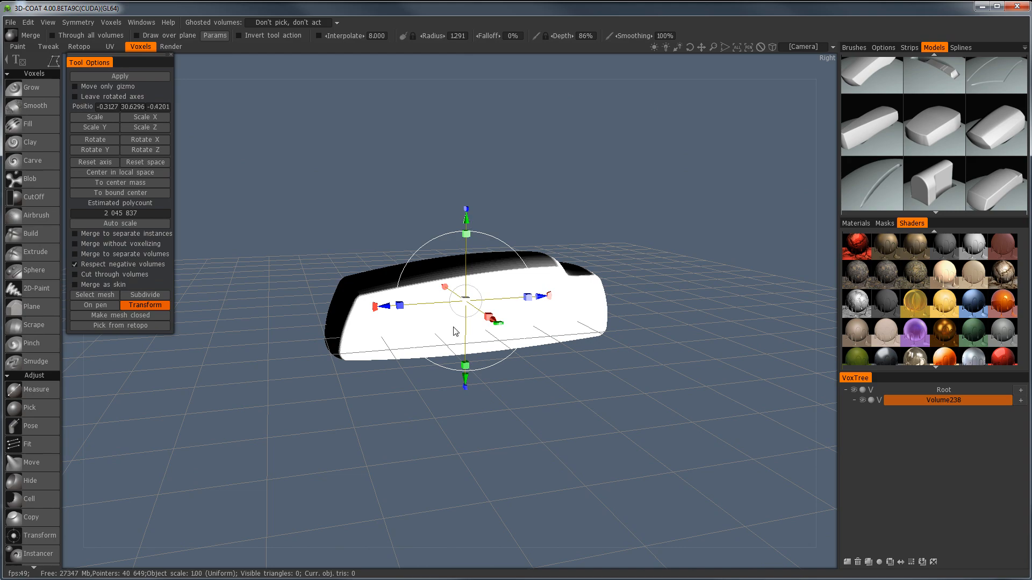
Step: Merge the block into the volume without keeping its initial scale and position, and lower the preview clear of it
key(Return)
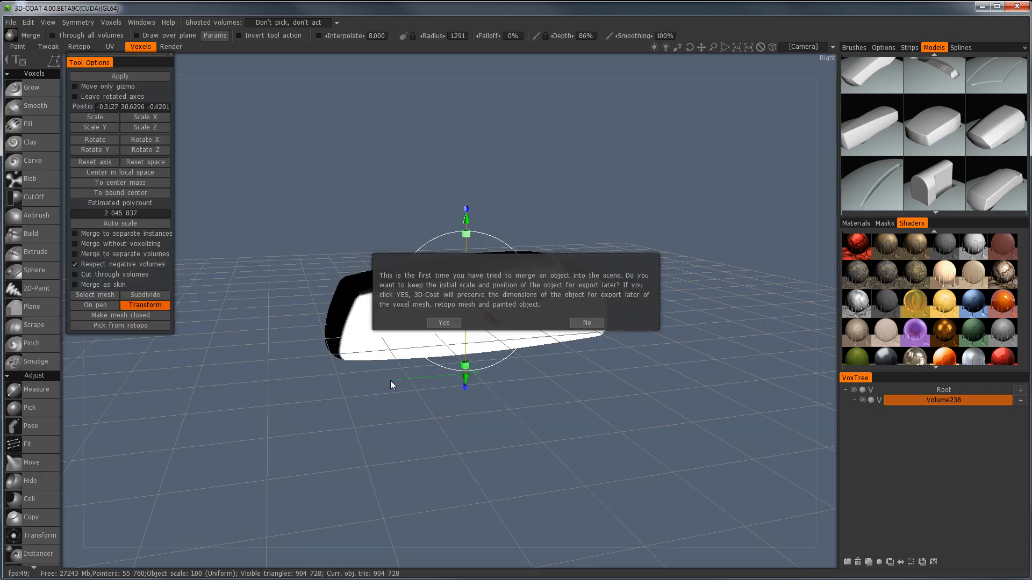
click(585, 321)
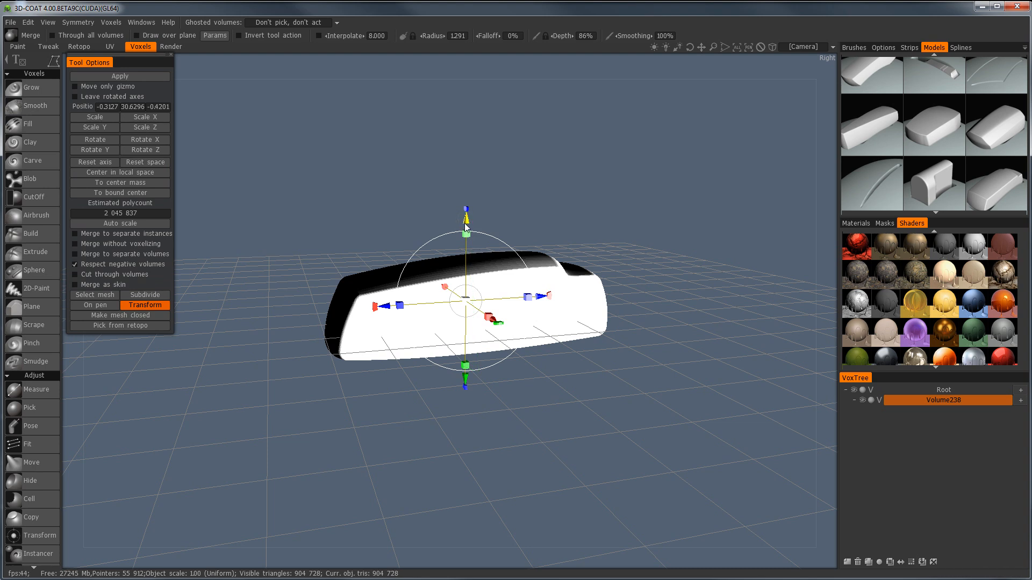
drag(468, 222, 463, 354)
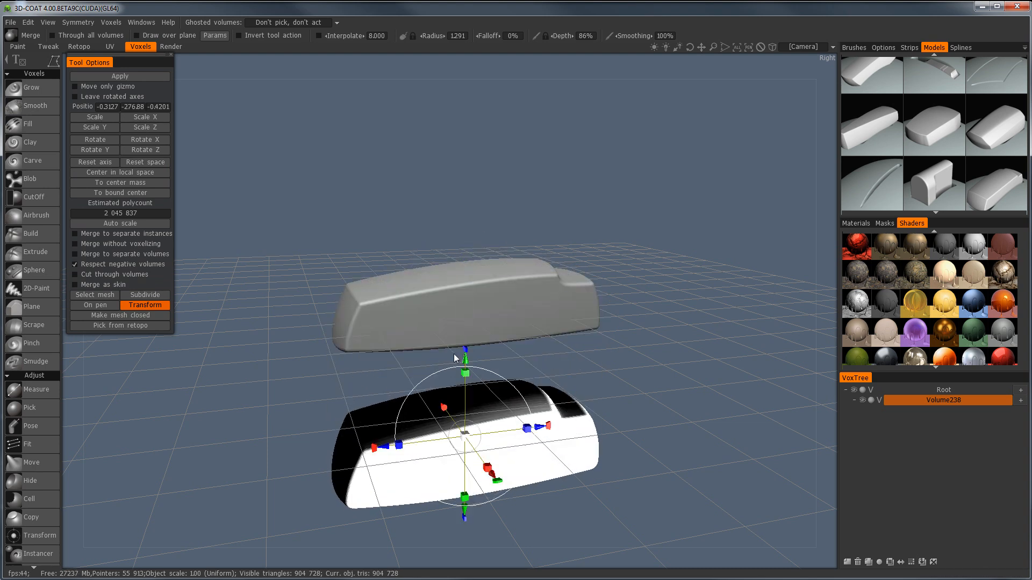
alt+right_drag(488, 357, 562, 332)
alt+drag(562, 332, 319, 321)
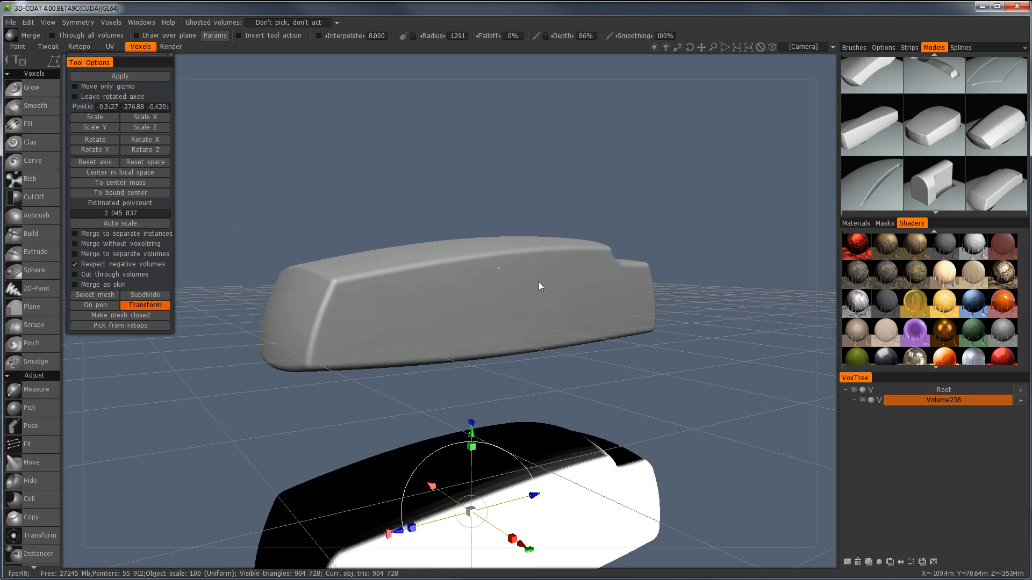
Step: Use the enlarged block to carve a recess in the first block and merge an offset upper part, then raise the preview clear
alt+drag(567, 356, 542, 208)
alt+middle_drag(510, 222, 436, 269)
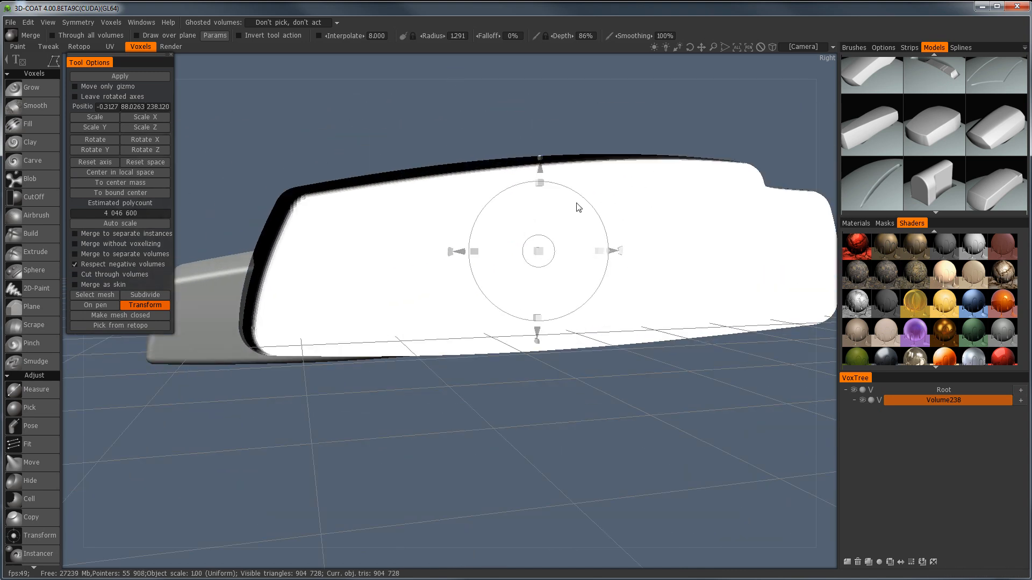
drag(543, 166, 544, 148)
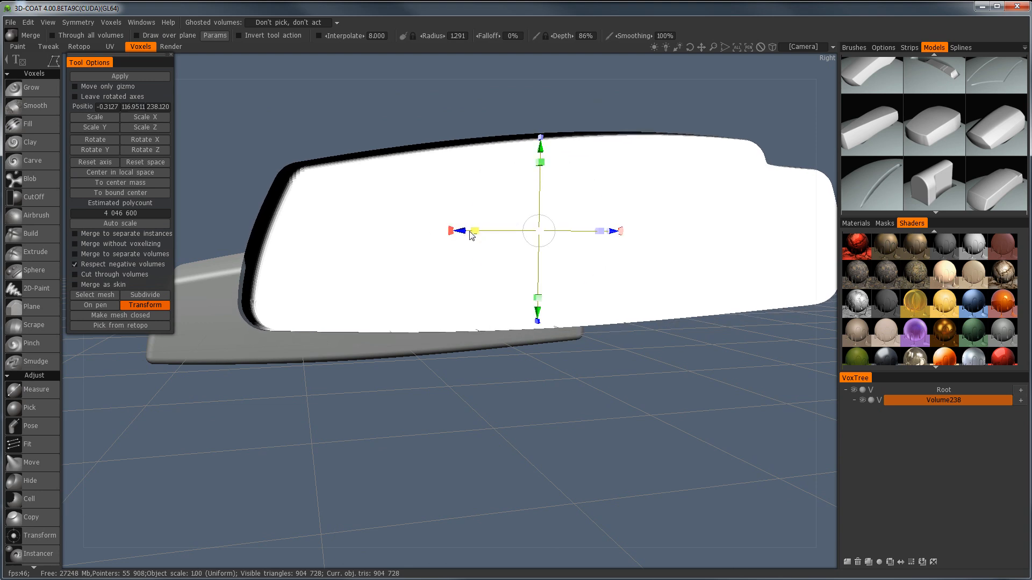
drag(452, 230, 439, 232)
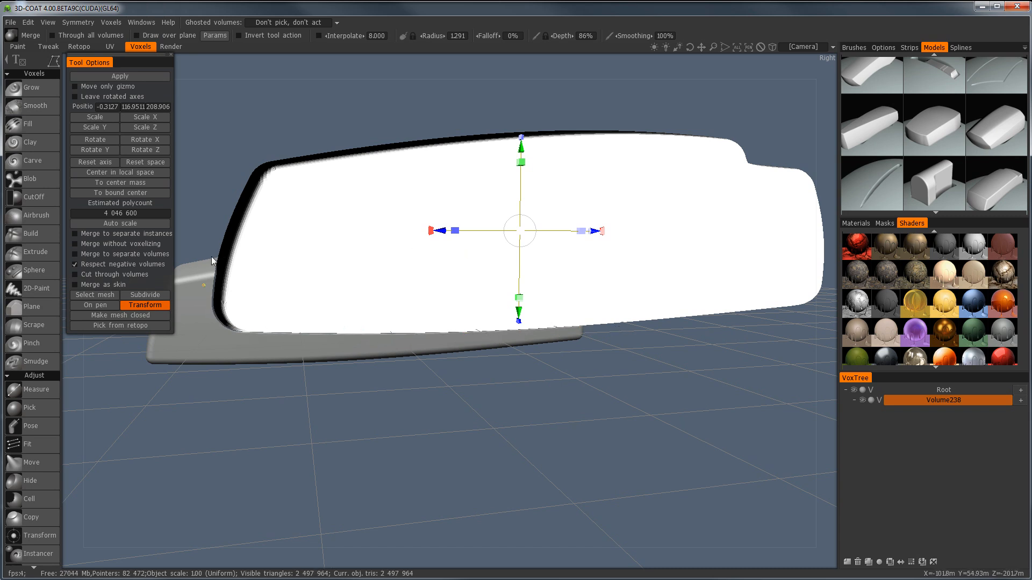
drag(383, 363, 379, 338)
drag(519, 157, 520, 48)
alt+drag(382, 298, 442, 321)
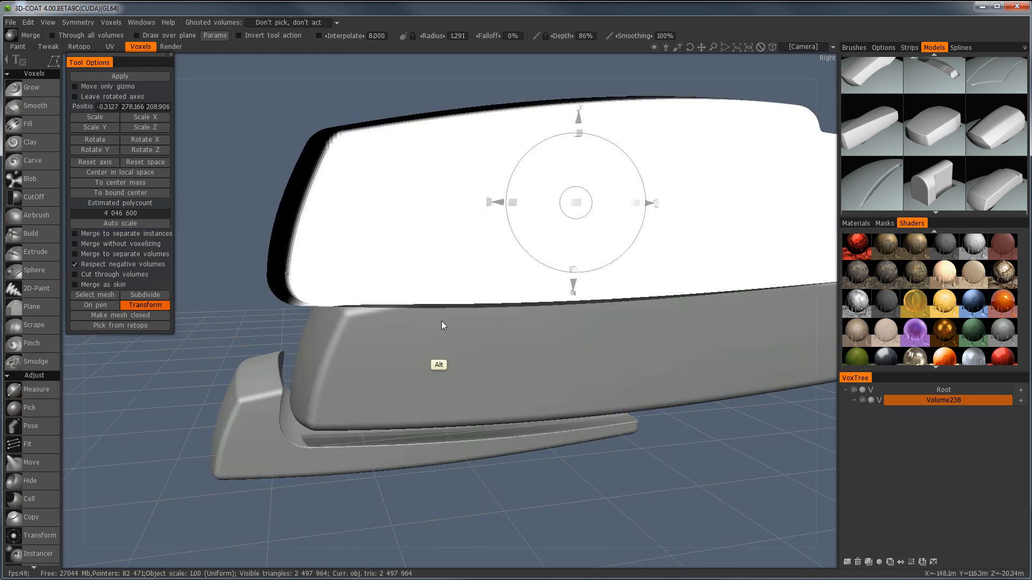
Step: Load the long tapered block model and position it across the gap between the base and upper part, at height 54.7320
click(869, 126)
drag(571, 96, 520, 99)
alt+middle_drag(535, 142, 524, 247)
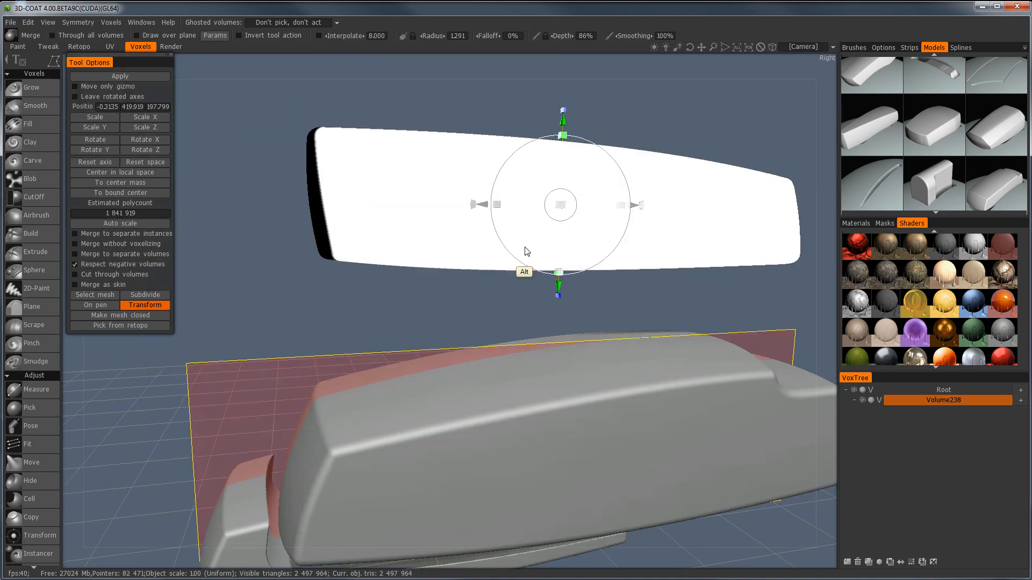
drag(562, 122, 556, 333)
alt+middle_drag(521, 336, 514, 163)
drag(473, 261, 384, 282)
drag(461, 175, 457, 228)
alt+drag(449, 300, 460, 279)
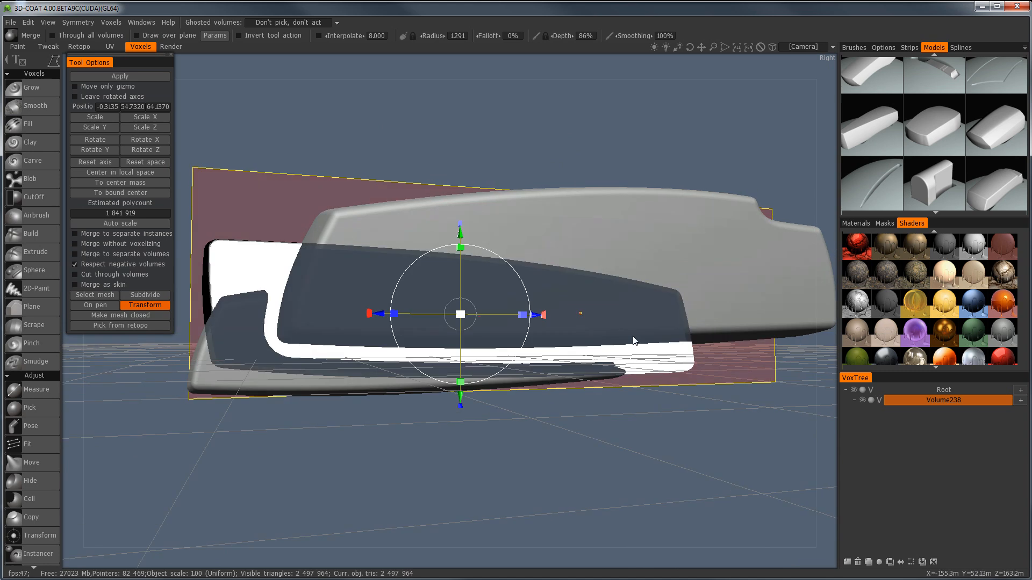
Step: Add a new volume, merge the tapered block into it, and lower the preview below the model
click(848, 561)
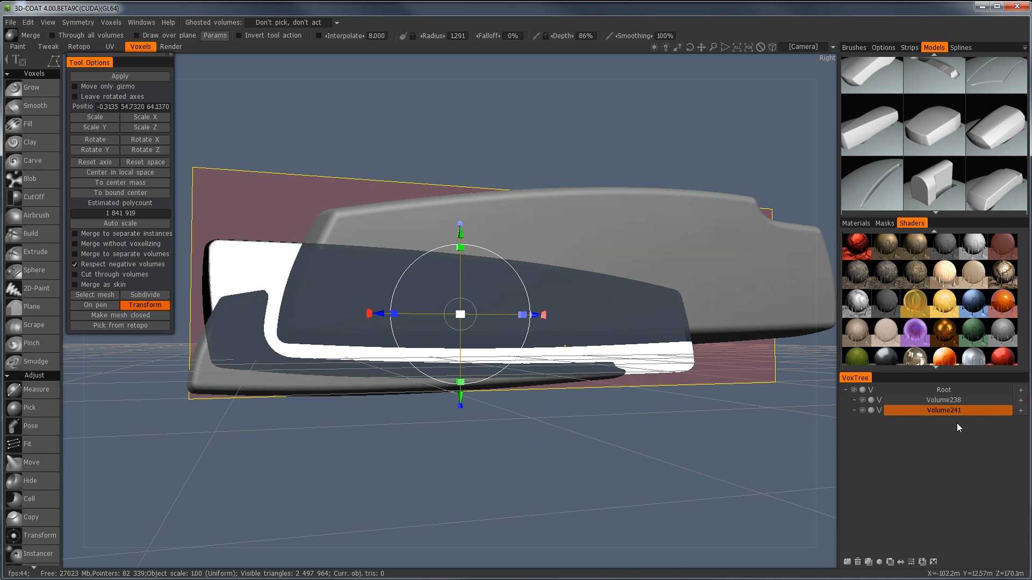
drag(461, 235, 460, 437)
alt+drag(530, 324, 557, 332)
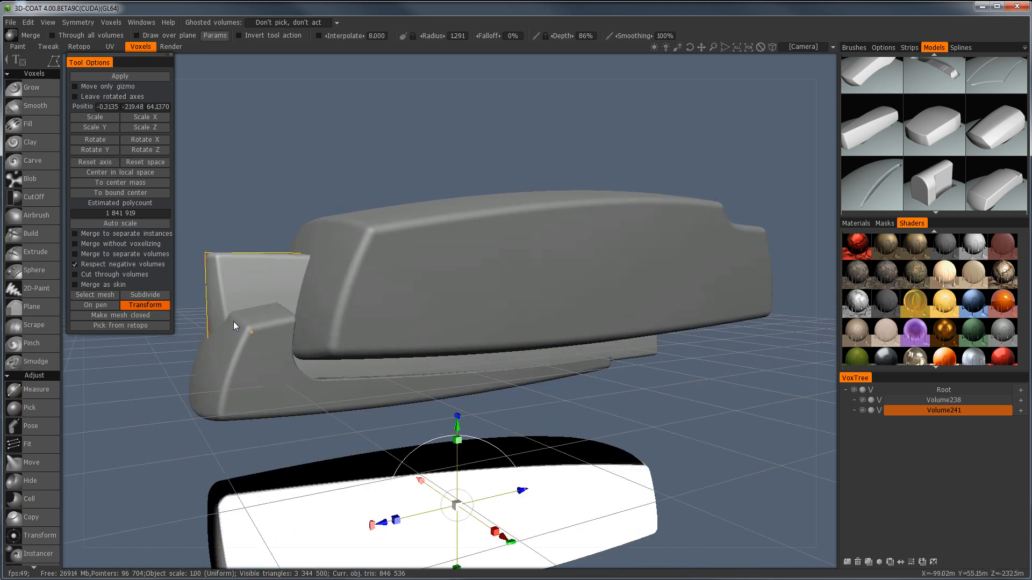
Step: Try merging the tapered block's volume into Volume238, and toggle both volumes' visibility to check the result
right_click(917, 410)
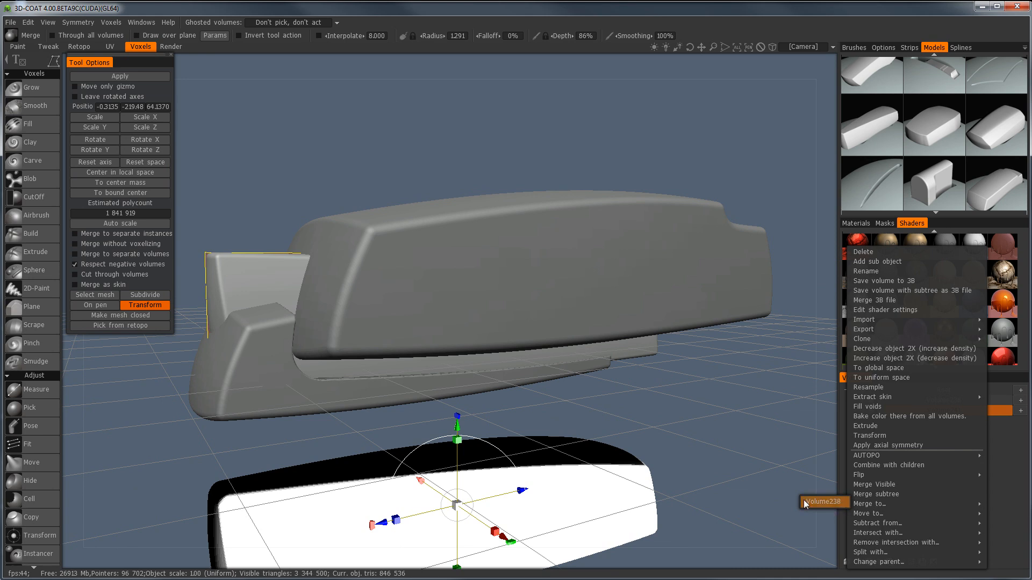
click(299, 268)
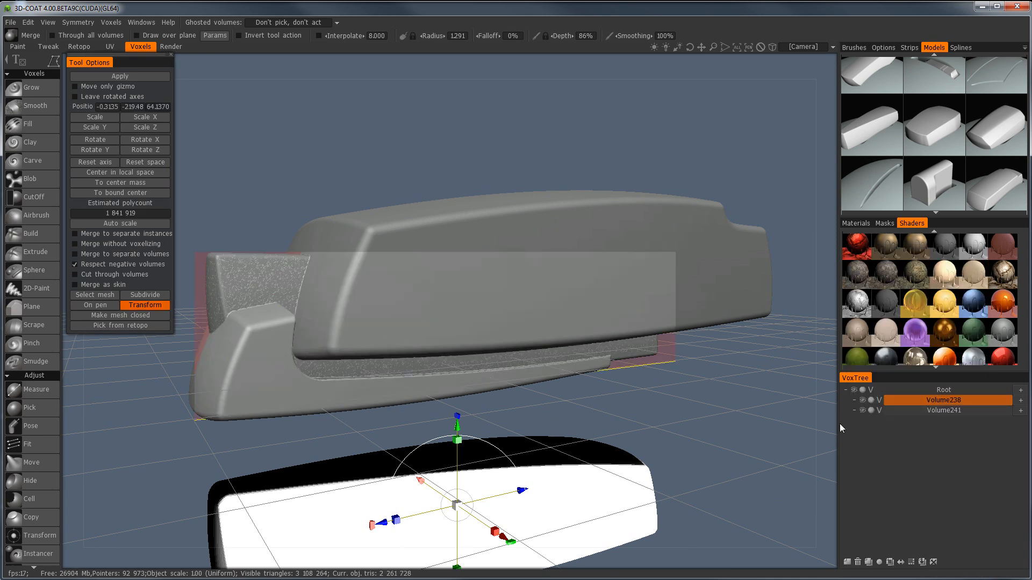
click(862, 411)
click(858, 413)
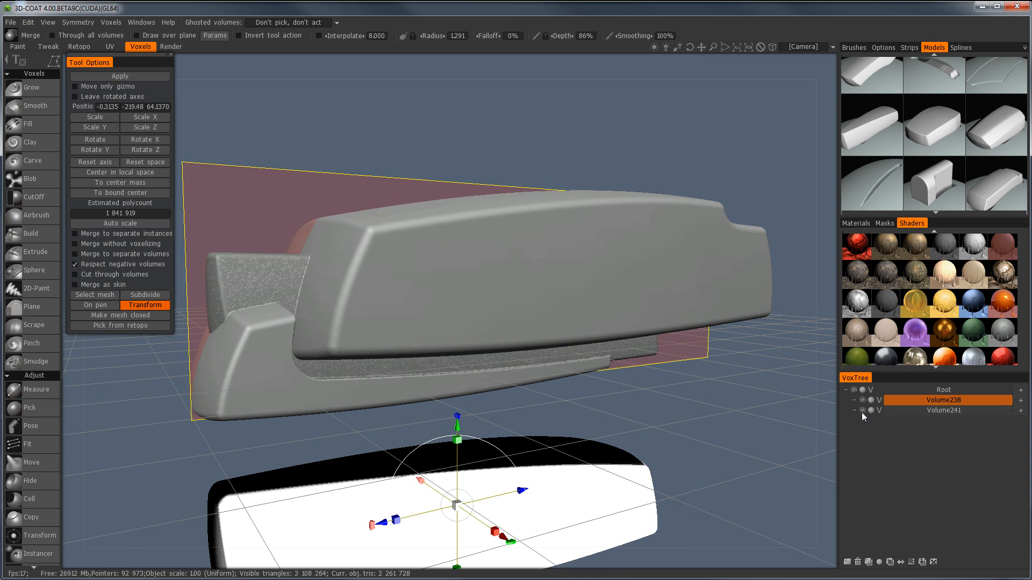
click(862, 401)
click(861, 401)
Step: Merge Volume241 into Volume238
click(907, 411)
right_click(910, 411)
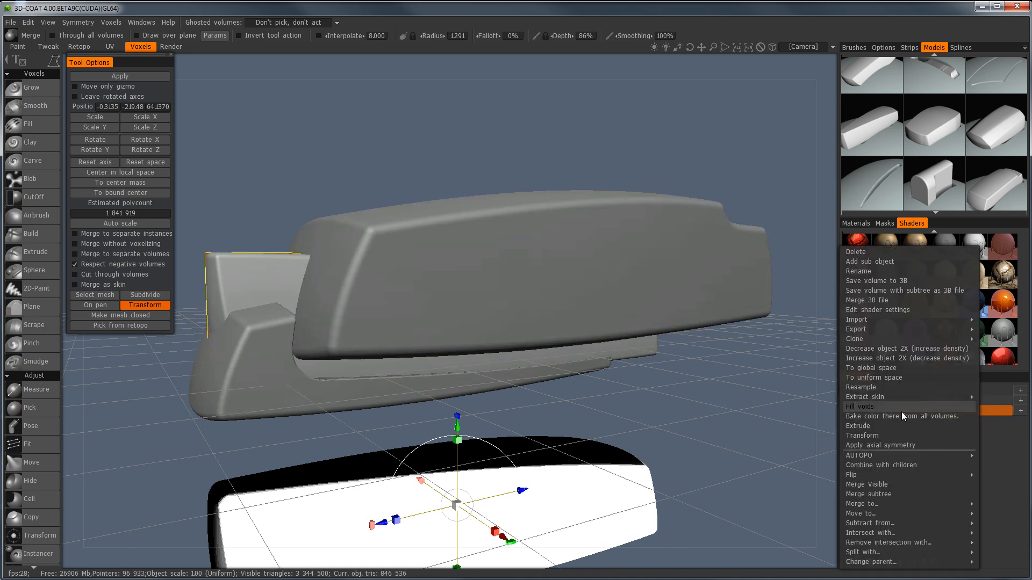
mouse_move(872, 508)
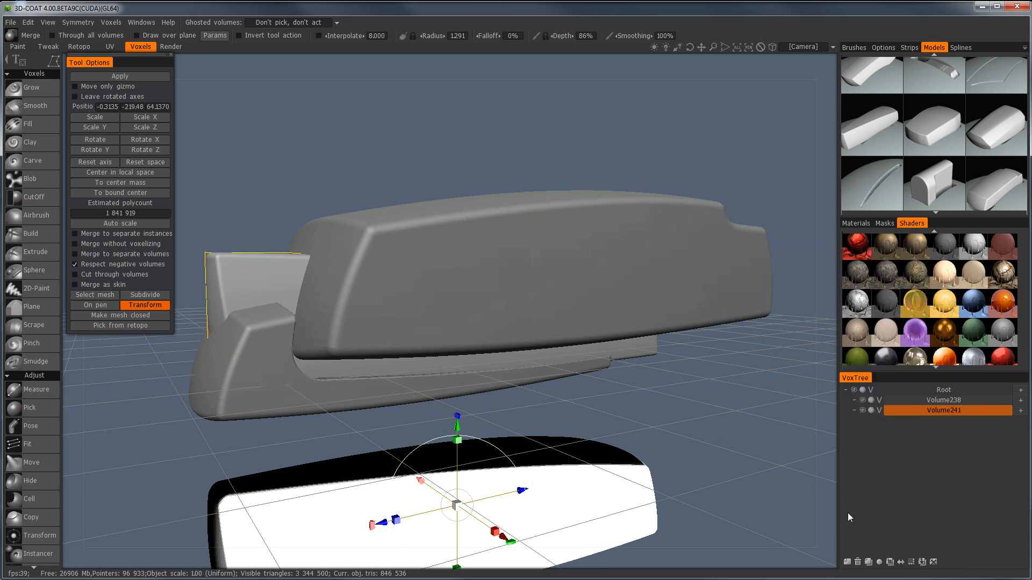
right_click(901, 411)
mouse_move(858, 515)
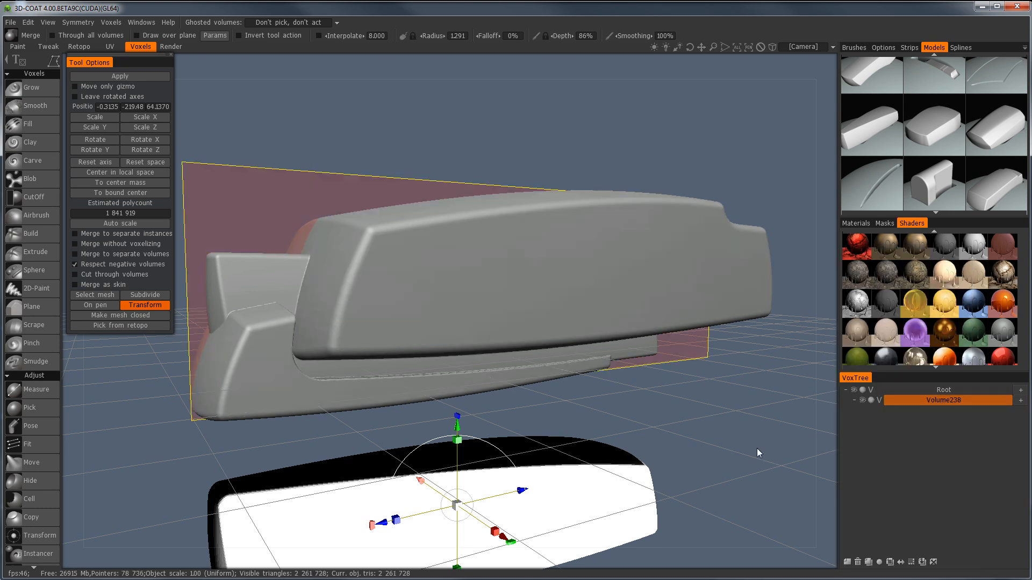
Step: Assign the Move tool to quick-access slot 2 and switch between the Grow and Move tools through their numbered slots
alt+drag(331, 356, 456, 381)
alt+right_drag(456, 382, 491, 386)
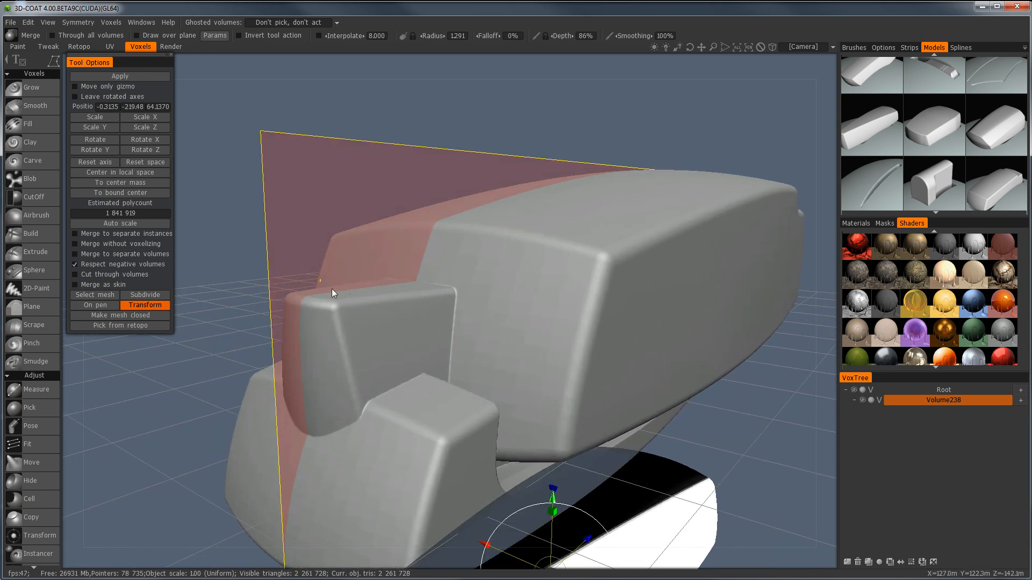
key(space)
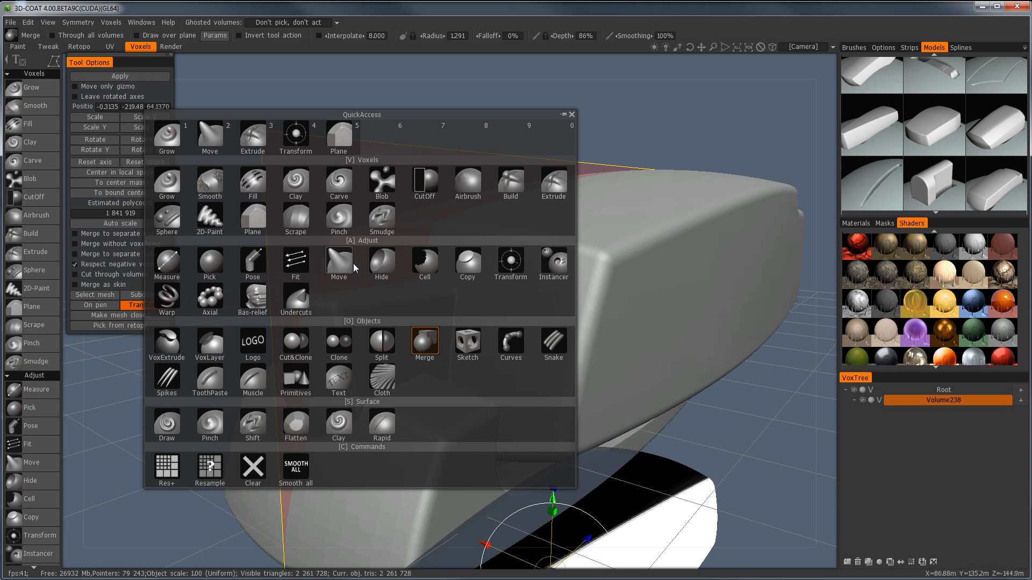
drag(230, 162, 223, 147)
drag(340, 266, 200, 143)
key(space)
key(space)
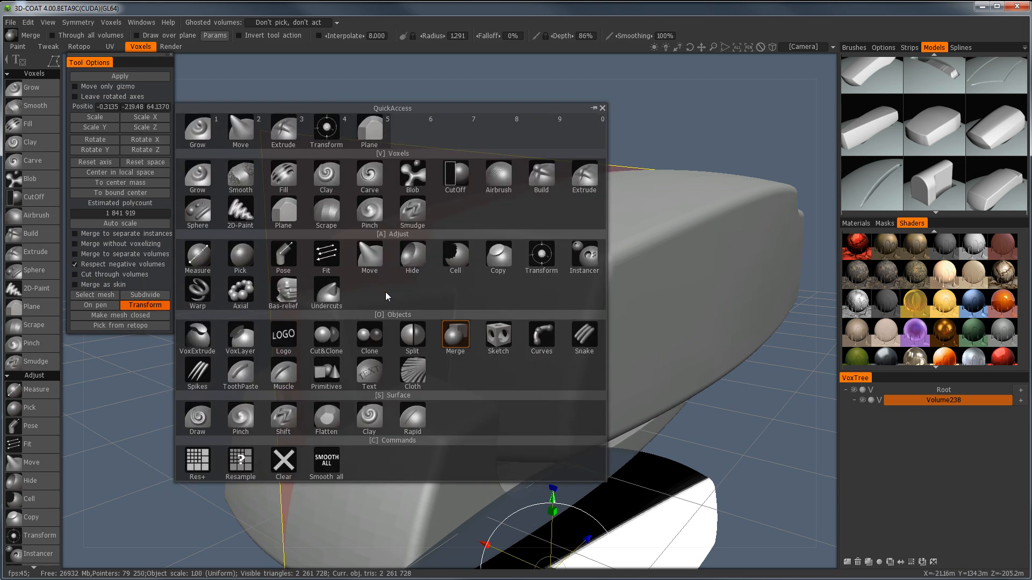
key(1)
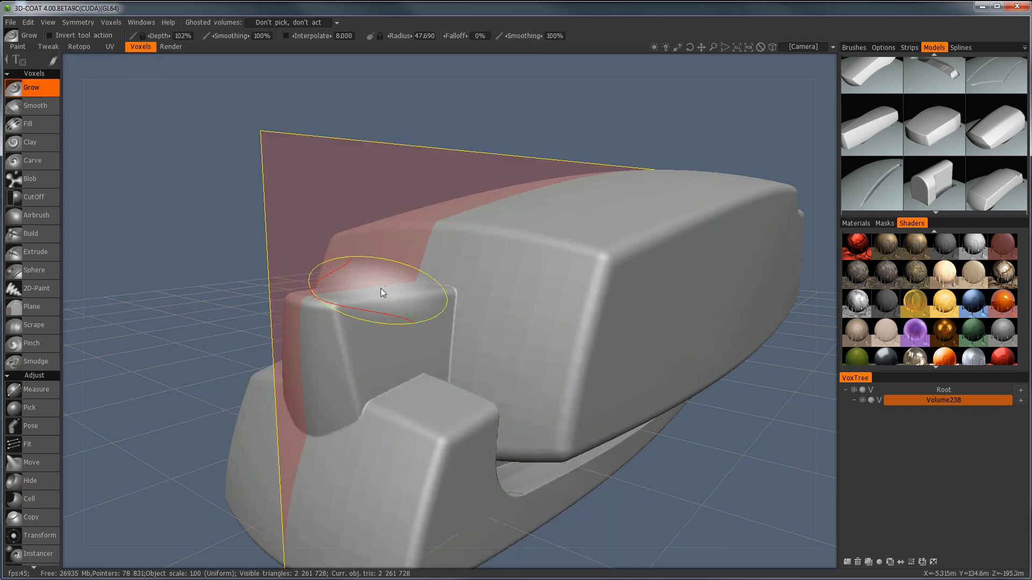
key(space)
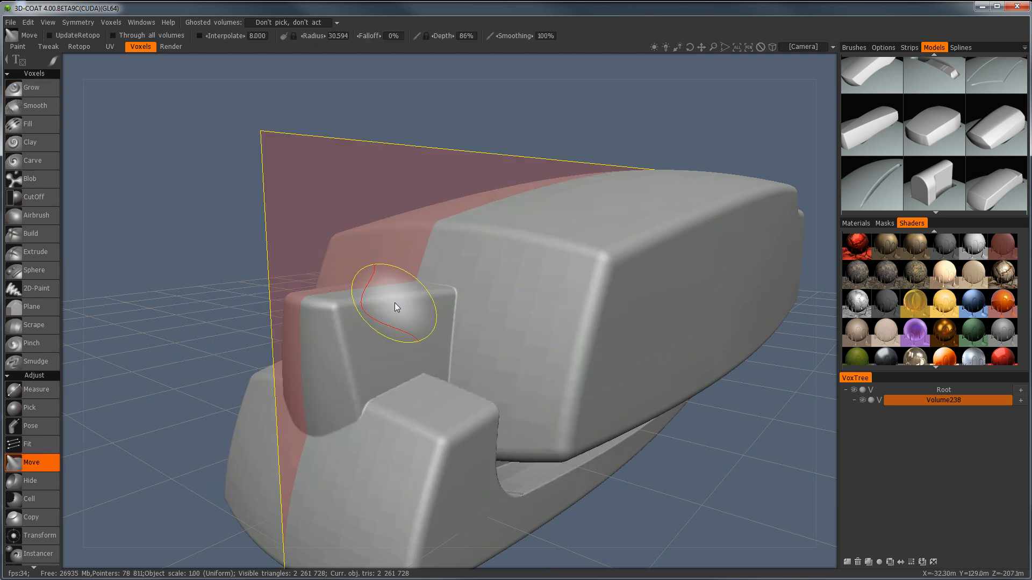
key(space)
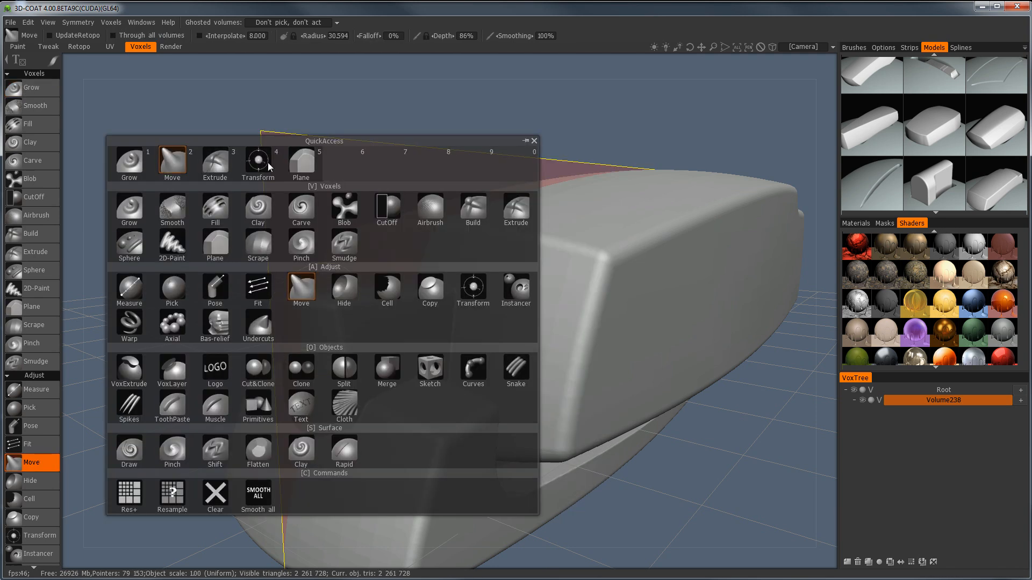
key(space)
Step: Smooth the seam where the tapered block meets the end of the upper part
alt+drag(501, 303, 488, 318)
alt+right_drag(491, 323, 520, 332)
mouse_move(392, 310)
shift+mouse_down()
mouse_move(422, 332)
mouse_move(433, 422)
mouse_move(417, 367)
mouse_move(359, 380)
mouse_move(420, 376)
mouse_move(419, 363)
shift+mouse_up()
alt+right_drag(418, 363, 430, 372)
alt+drag(430, 372, 307, 398)
Step: In the left view, split off the base's lower front corner with a closed angular polygon outline, using the Split tool with a 2.500 border width
drag(44, 474, 70, 248)
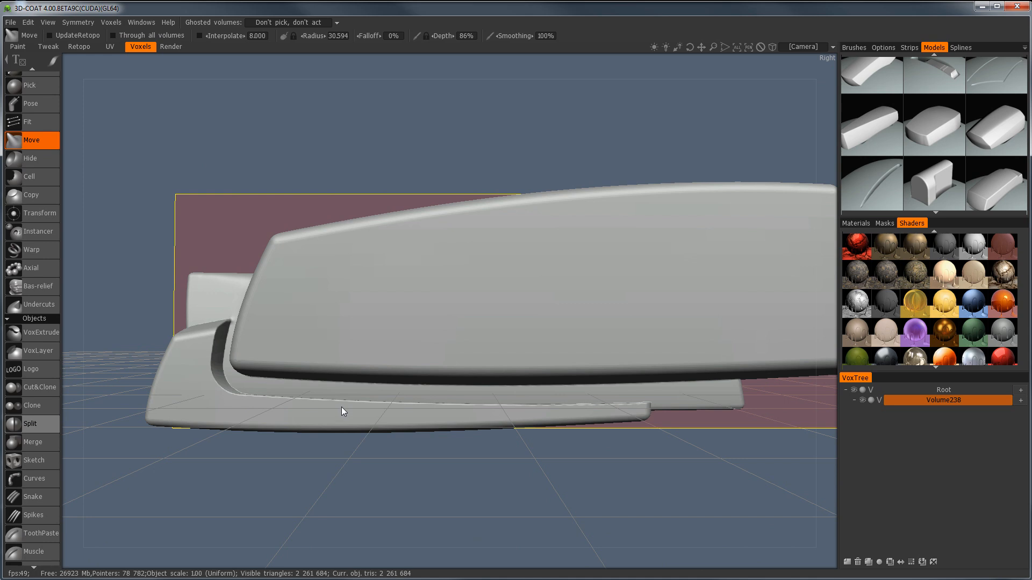
alt+middle_drag(351, 402, 390, 357)
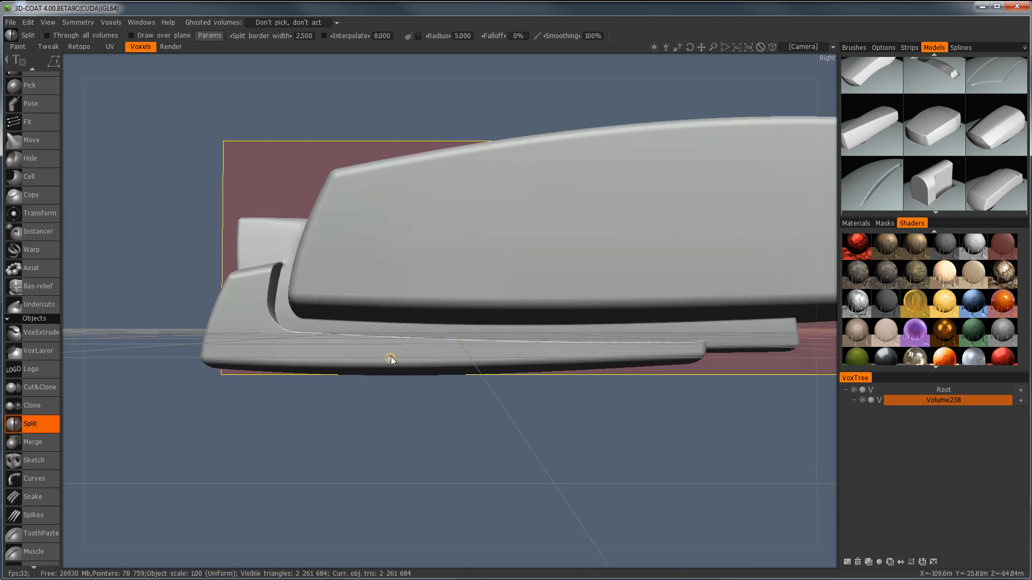
key(KP_5)
key(KP_4)
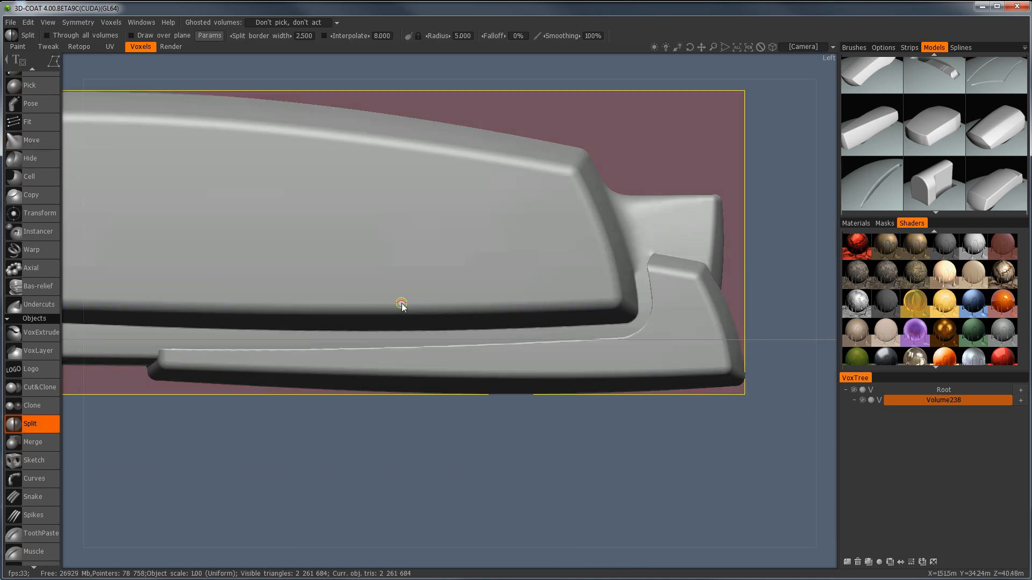
key(space)
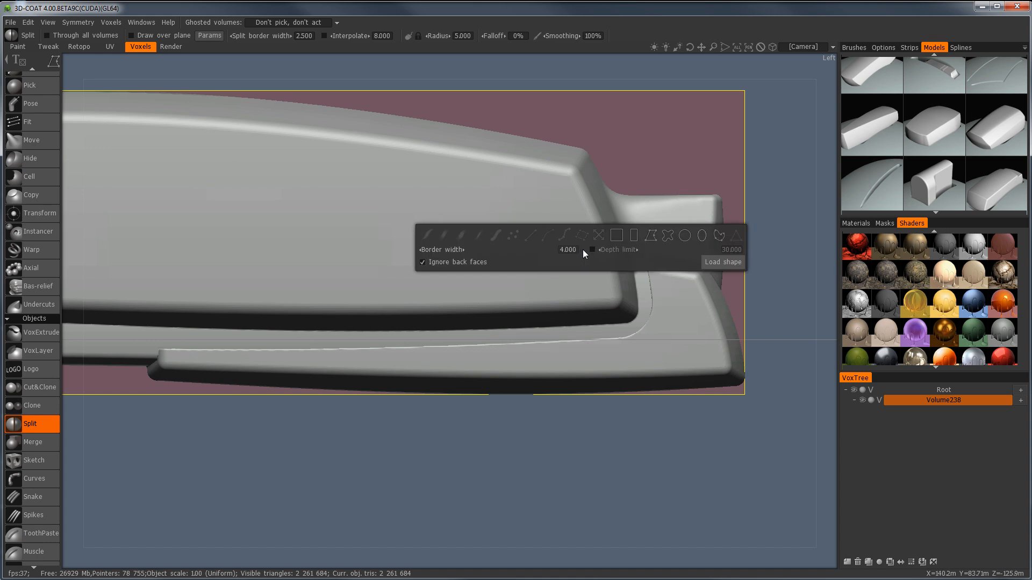
click(651, 235)
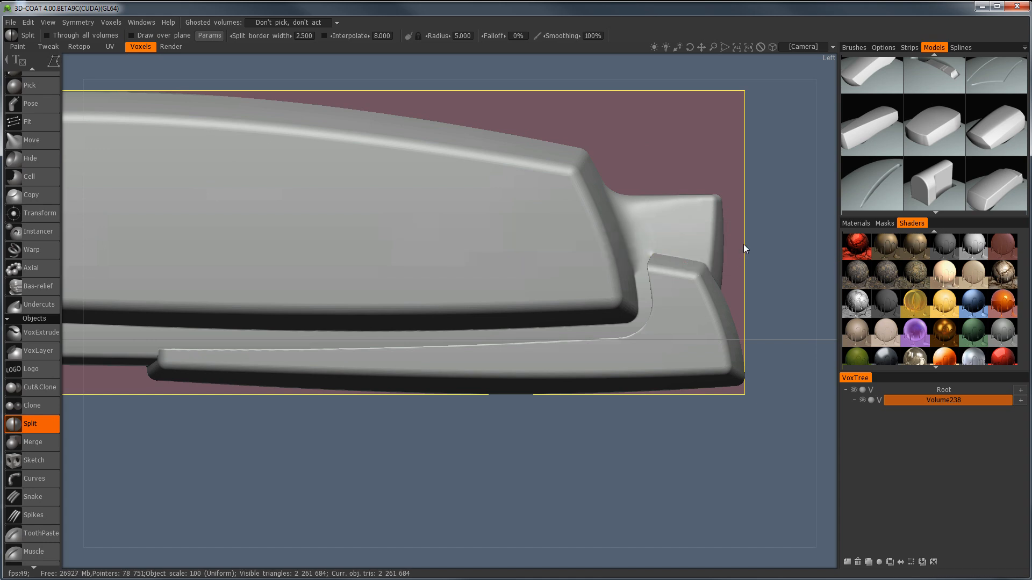
click(756, 320)
click(704, 320)
click(672, 350)
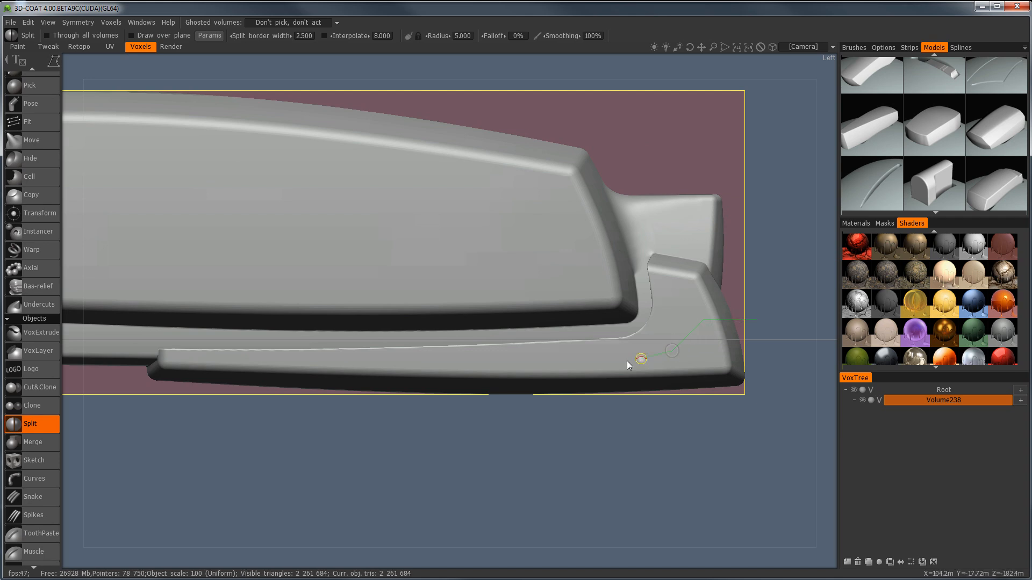
click(614, 357)
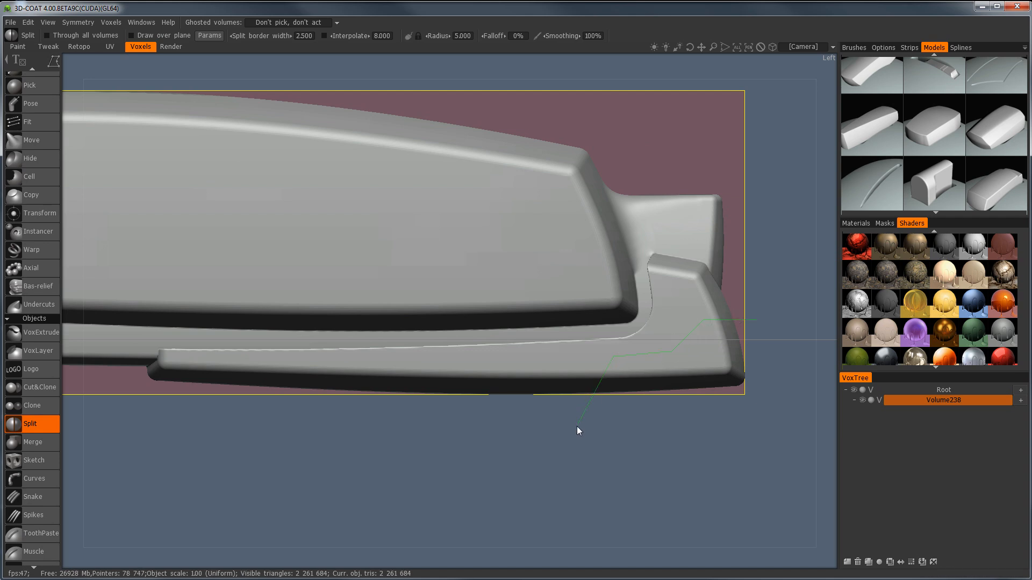
click(756, 320)
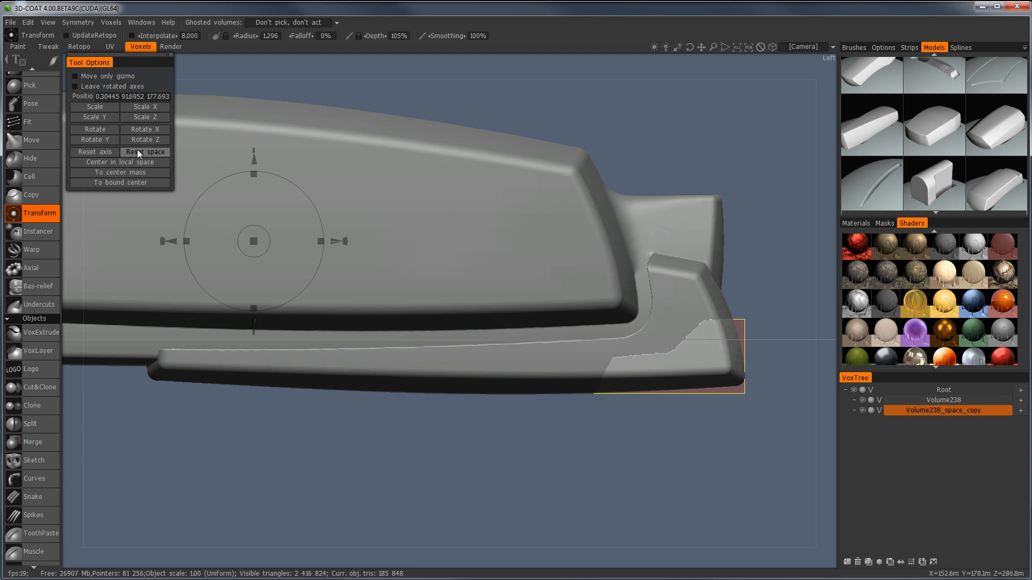
Step: Center the transform gizmo on the split-off corner's mass, scale the piece to 1.05, and shift it to about 0.31, -16.85, -205.43
mouse_move(254, 245)
ctrl+mouse_down()
mouse_move(245, 237)
mouse_move(267, 252)
ctrl+mouse_up()
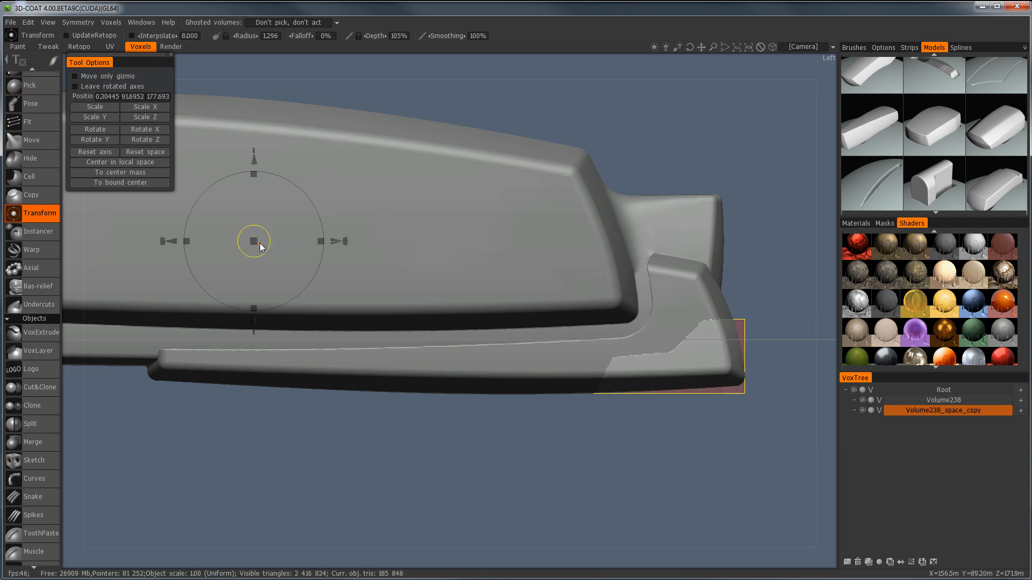
click(146, 172)
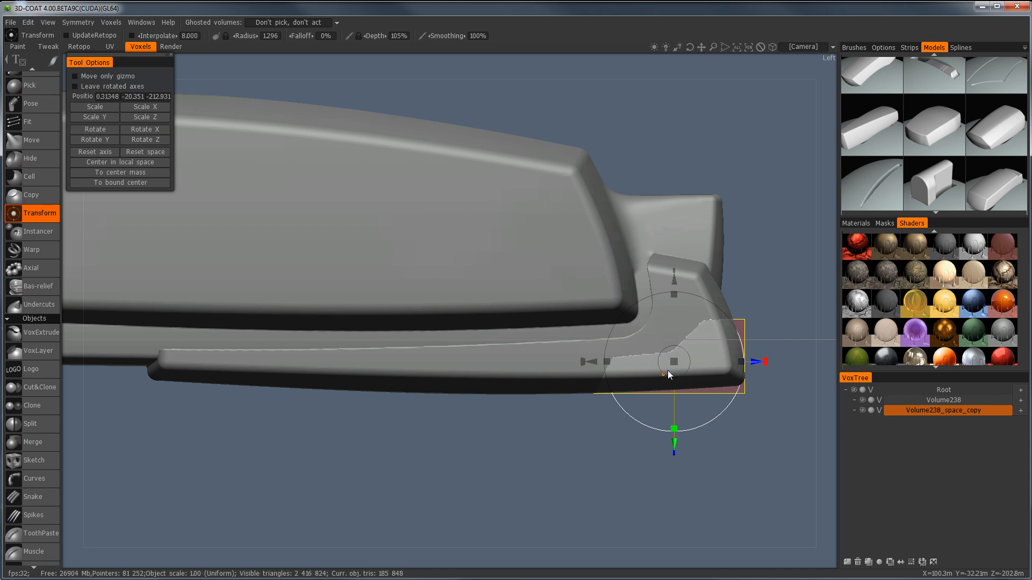
mouse_move(676, 364)
mouse_down()
mouse_move(667, 356)
mouse_move(674, 366)
mouse_up()
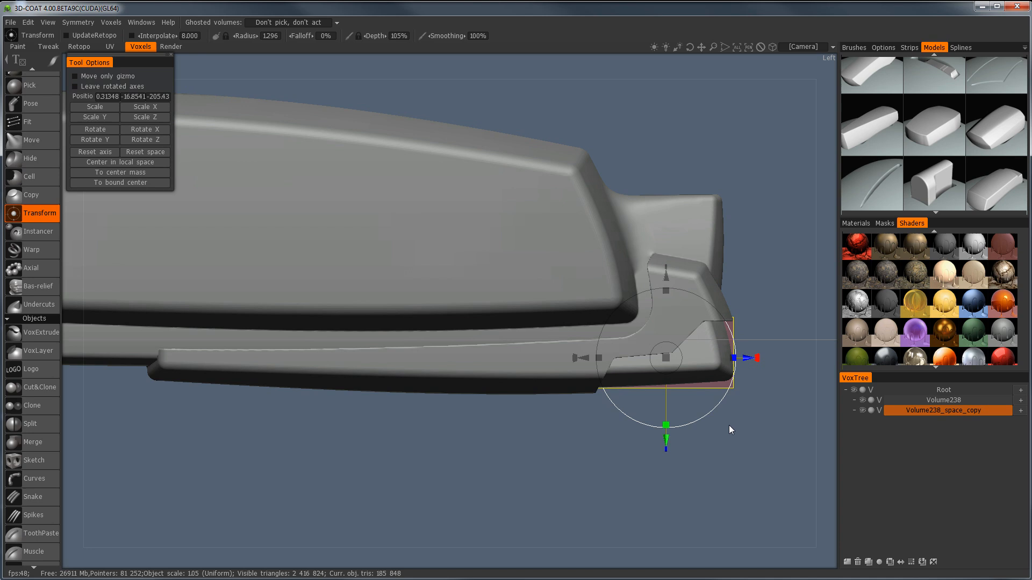
Step: Load the angular faceted block model for merging into Volume238 and raise its preview to a height of about 191.84
key(space)
key(KP_5)
alt+drag(472, 348, 515, 301)
scroll(965, 146, down, 4)
click(870, 149)
click(937, 401)
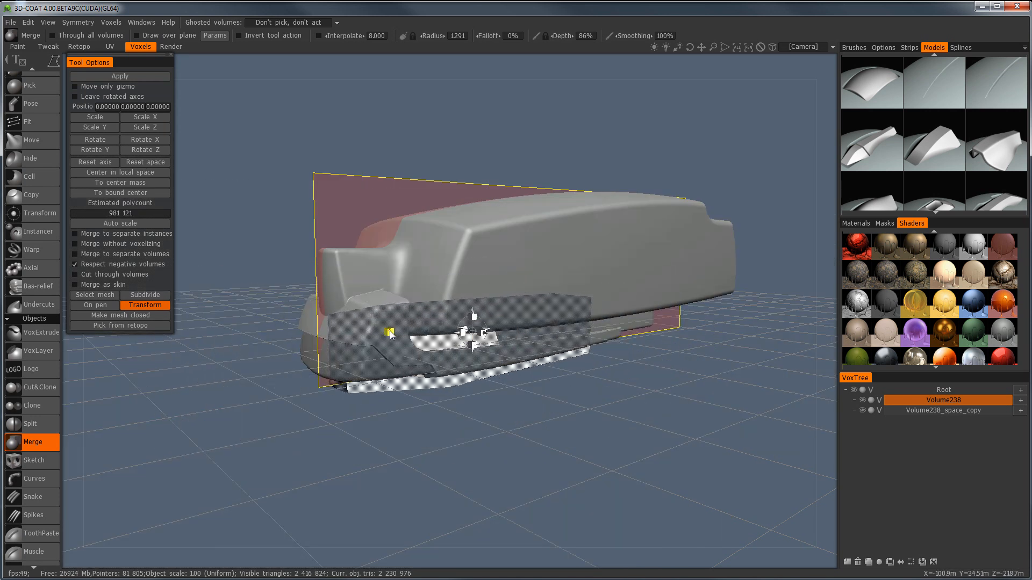
drag(475, 253, 480, 155)
alt+drag(475, 209, 503, 243)
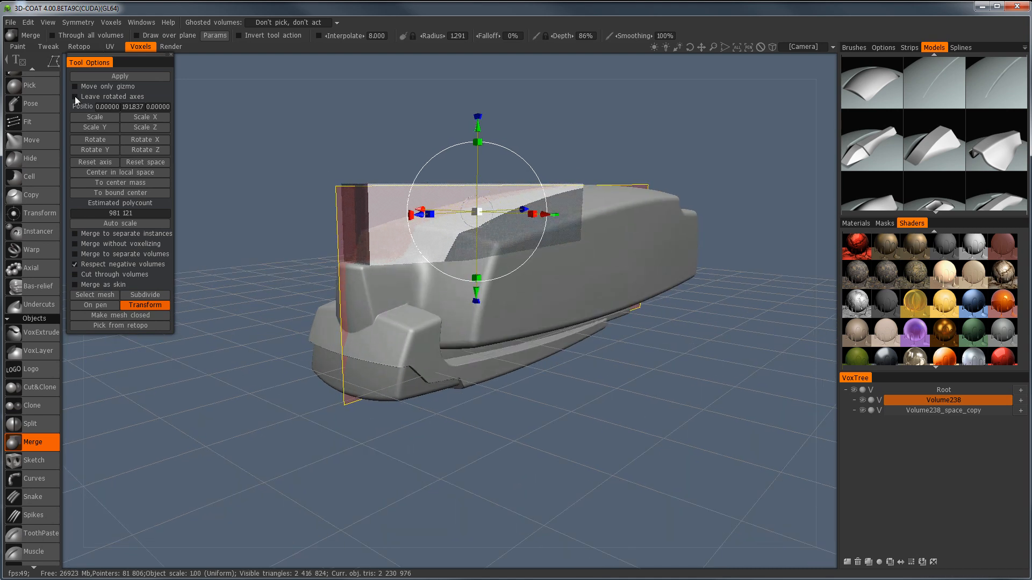
Step: Enable Leave rotated axes, tilt the faceted block, and position it against the upper part's rear side at about -116.22, 186.24, 270.38
drag(478, 119, 601, 297)
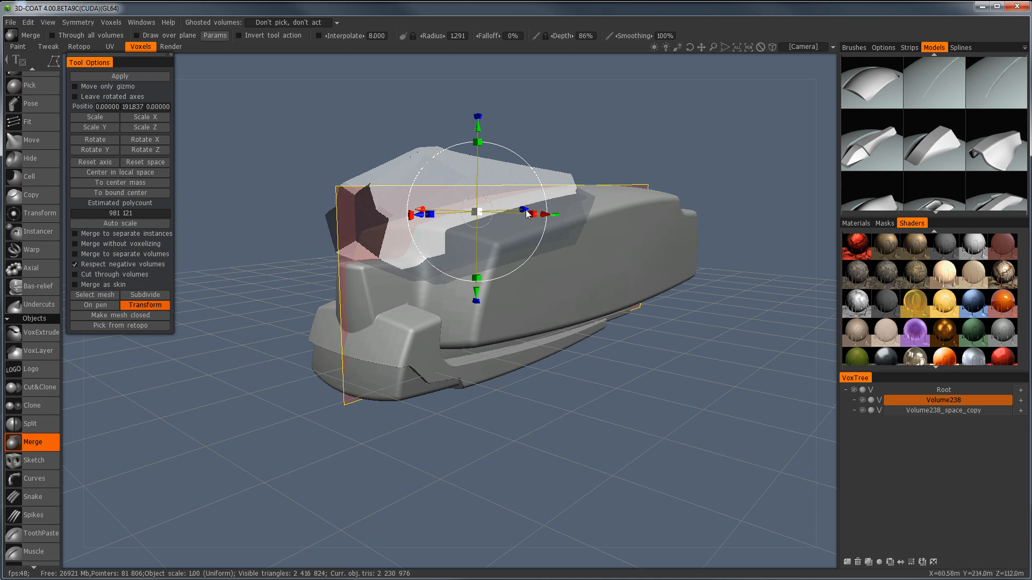
drag(524, 214, 499, 208)
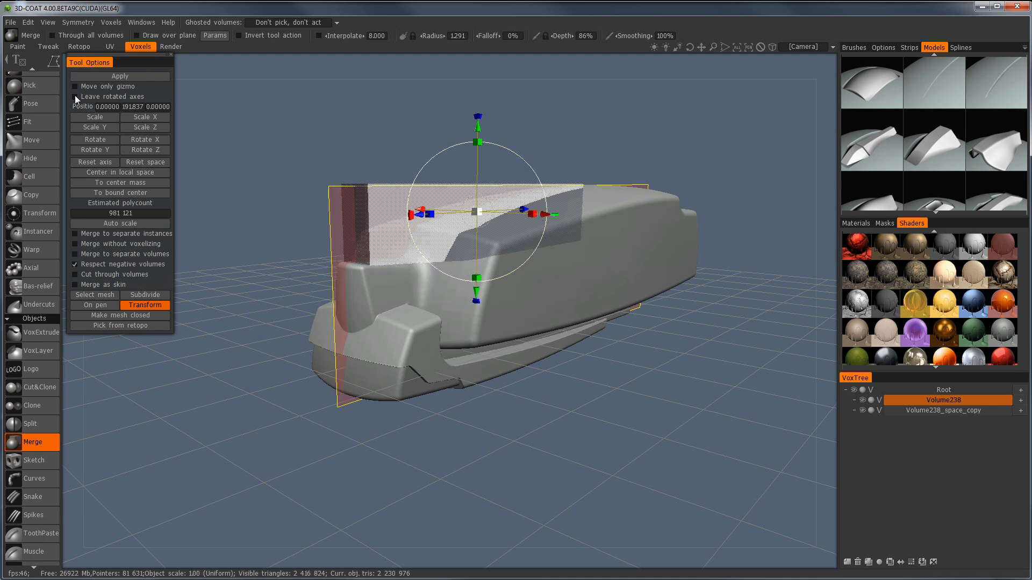
drag(478, 116, 513, 126)
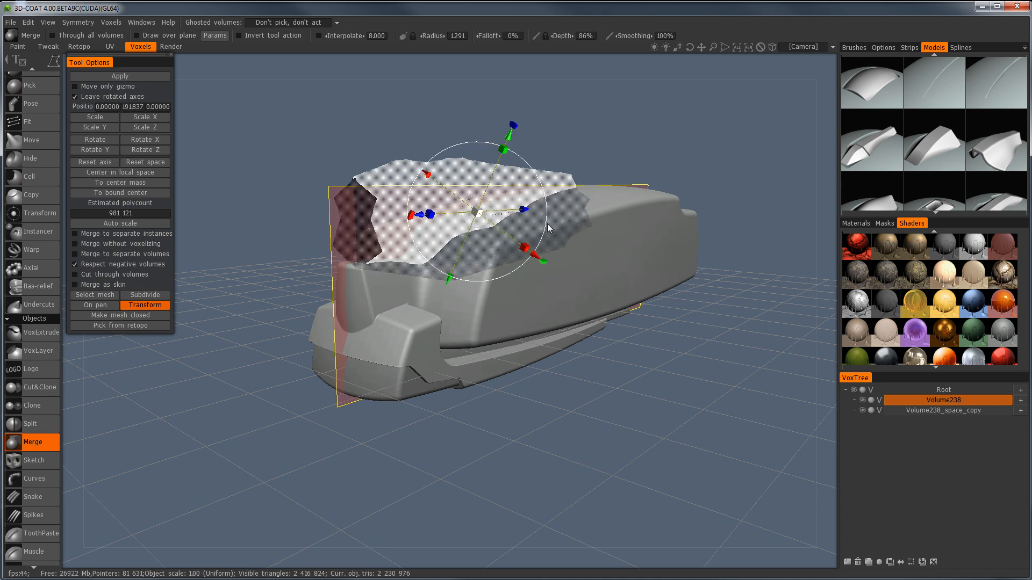
drag(536, 260, 573, 245)
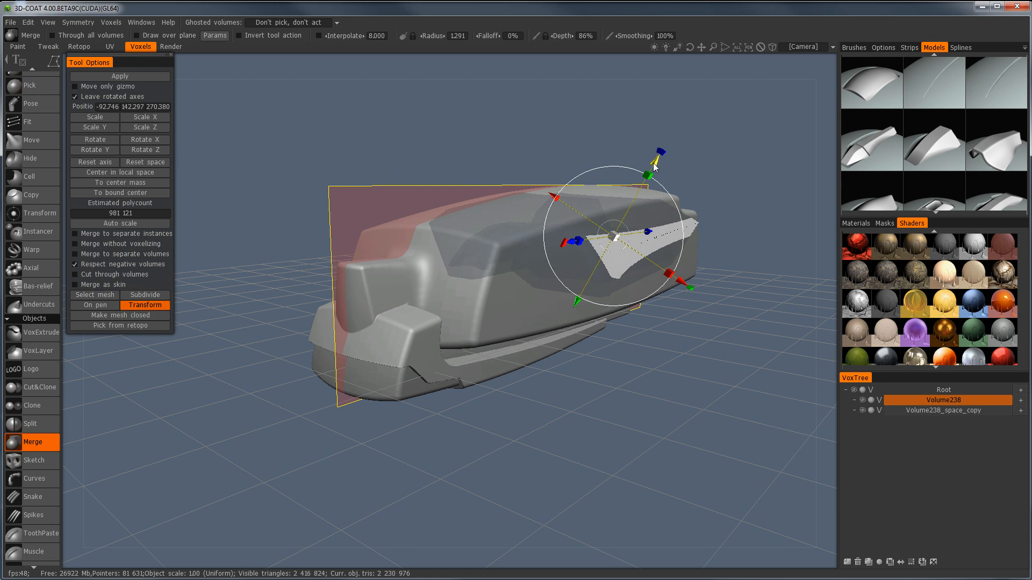
drag(656, 162, 667, 137)
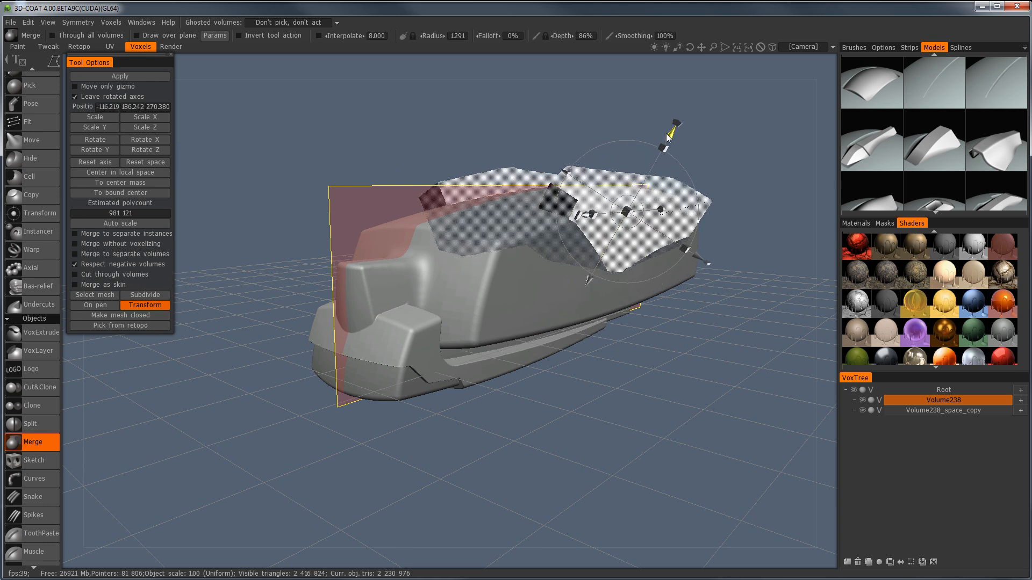
alt+drag(611, 182, 500, 189)
alt+middle_drag(500, 189, 396, 186)
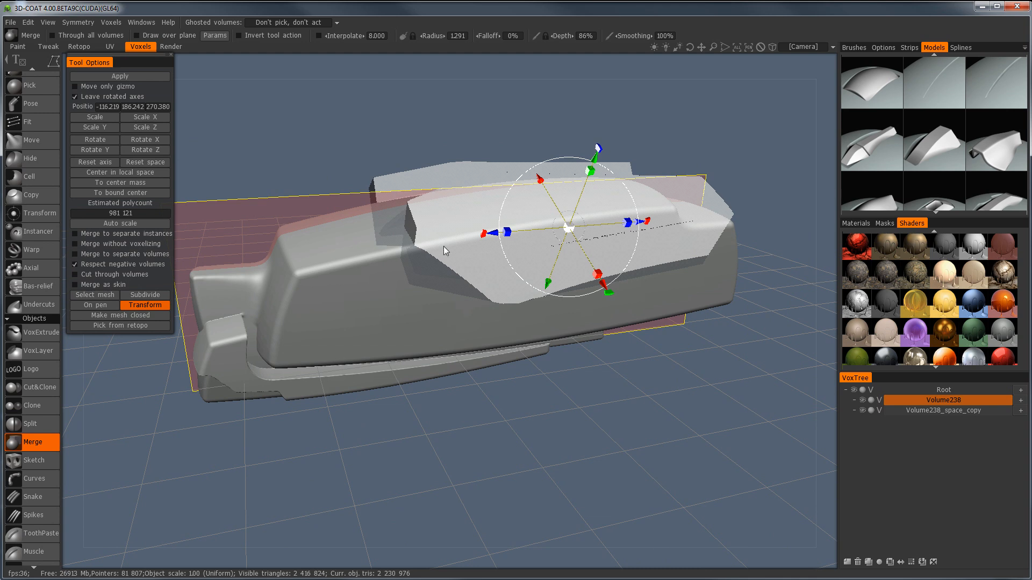
Step: Subtract the tilted faceted block from Volume238 and move its preview clear to about -395.94, 36.83, 270.38
key(Return)
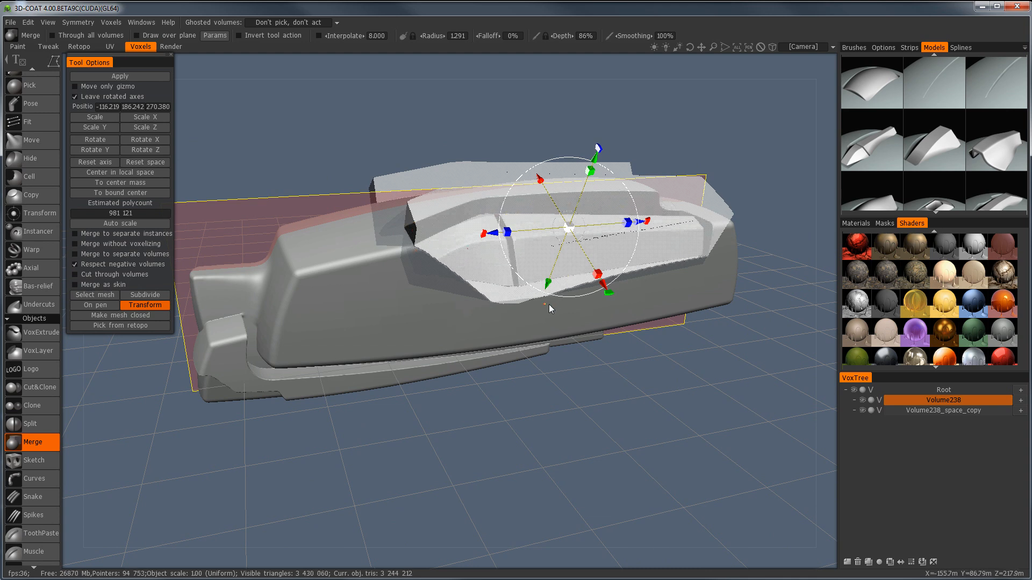
drag(605, 286, 739, 497)
mouse_move(431, 232)
alt+mouse_down()
mouse_move(498, 286)
mouse_move(589, 271)
mouse_move(565, 243)
mouse_move(440, 240)
mouse_move(298, 238)
mouse_move(287, 264)
mouse_move(406, 265)
mouse_move(449, 247)
mouse_move(389, 249)
mouse_move(398, 238)
mouse_move(440, 234)
alt+mouse_up()
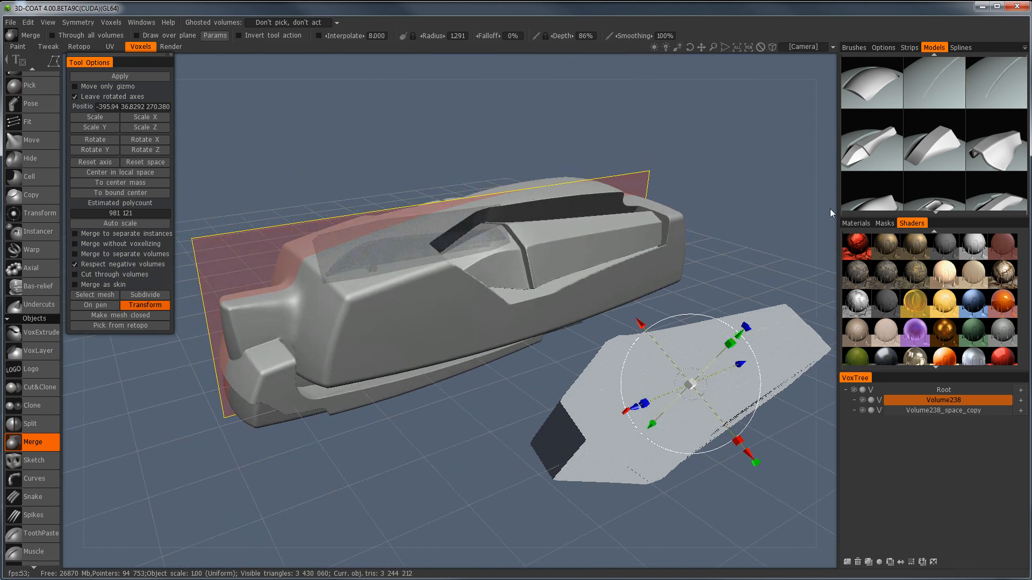
Step: Load the long stepped block model, reset its space, shrink the preview to about the size of the body's front, and reset its gizmo axes
scroll(889, 161, down, 5)
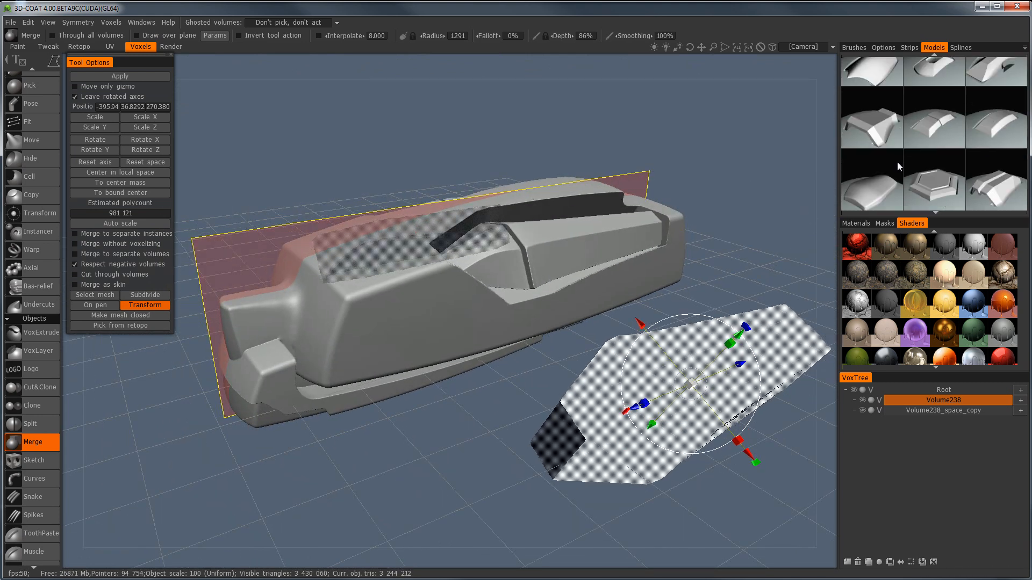
scroll(892, 134, down, 1)
click(872, 121)
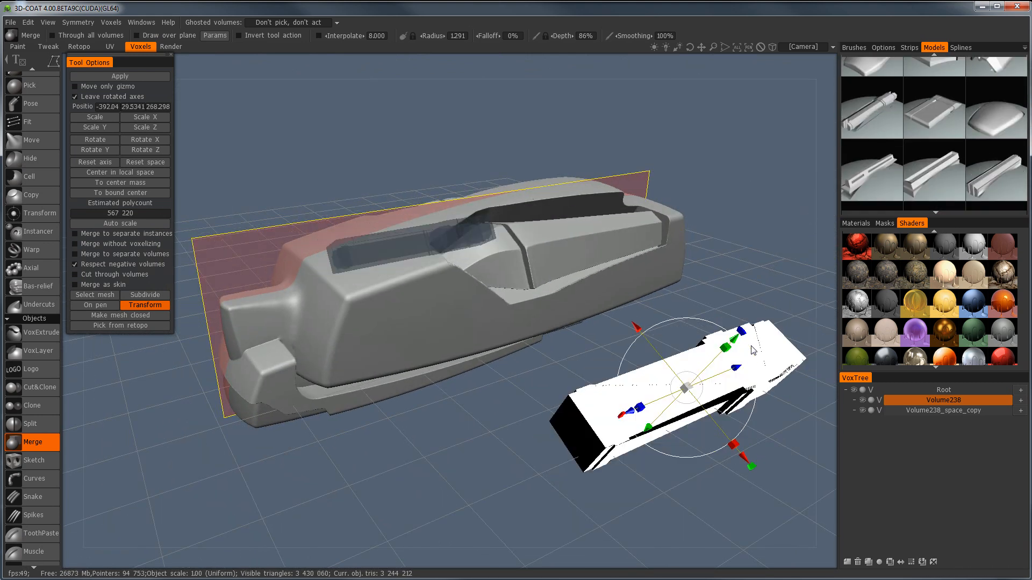
alt+drag(660, 336, 663, 321)
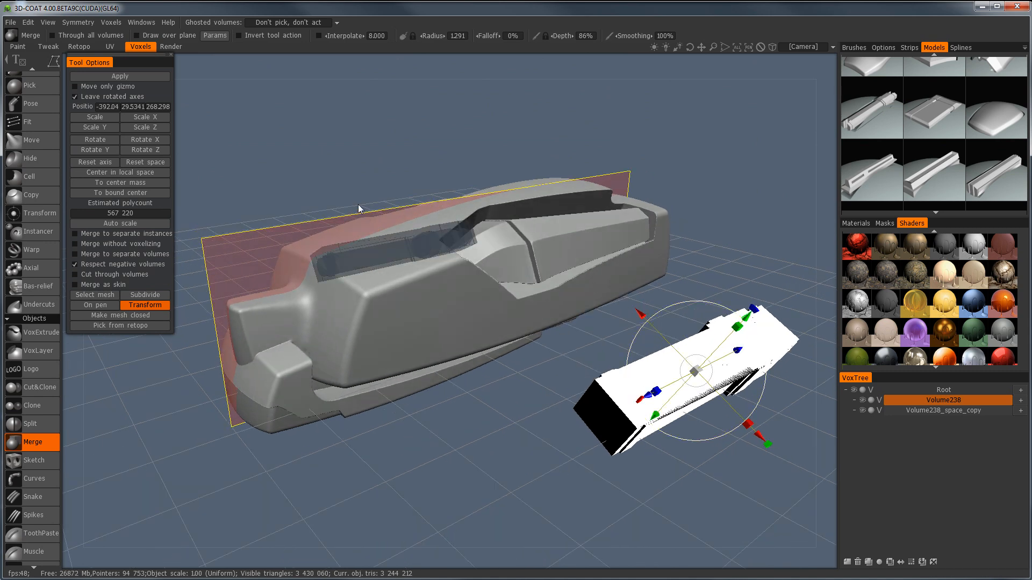
click(148, 161)
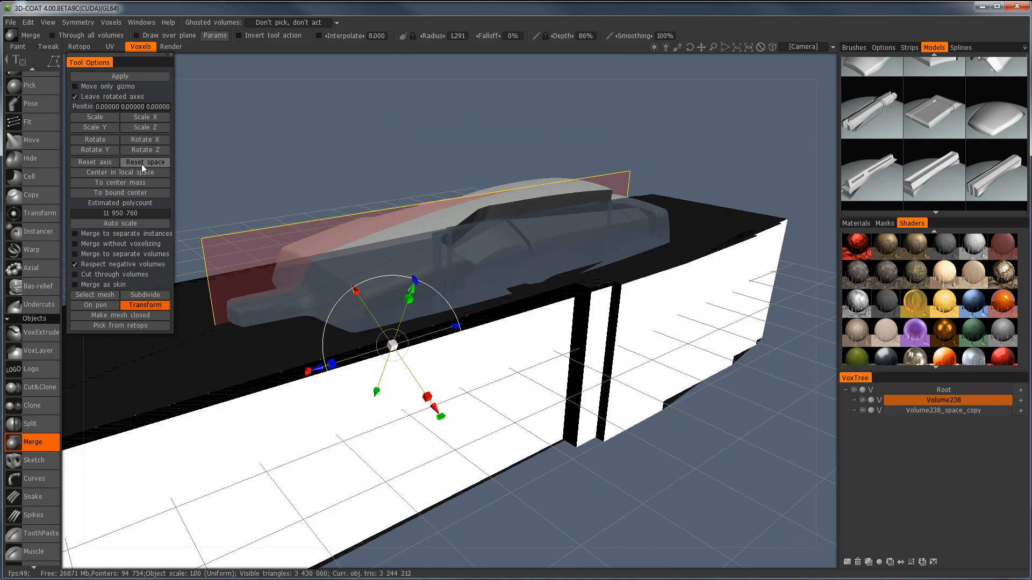
drag(397, 348, 338, 350)
click(100, 162)
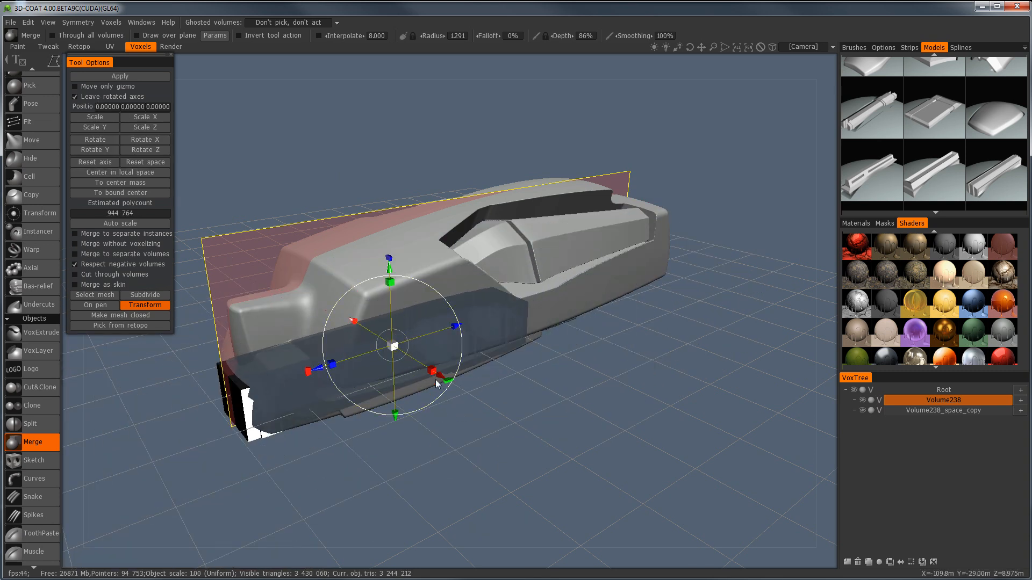
Step: Move the stepped block preview out to X -228.30, rotate it 90 degrees about Z, and raise it to Y 57.2035
drag(437, 375, 520, 392)
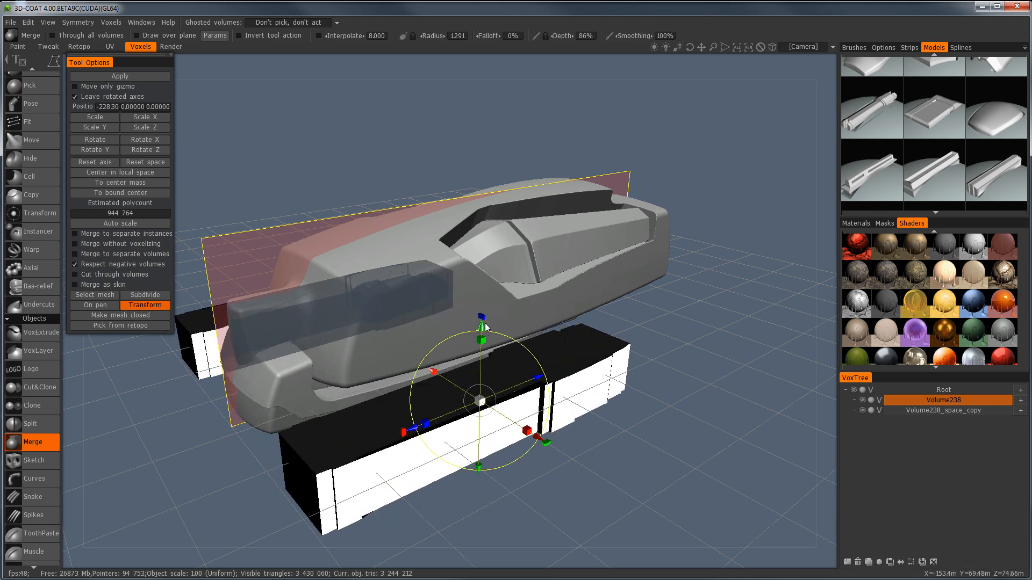
click(148, 149)
text(90)
key(Return)
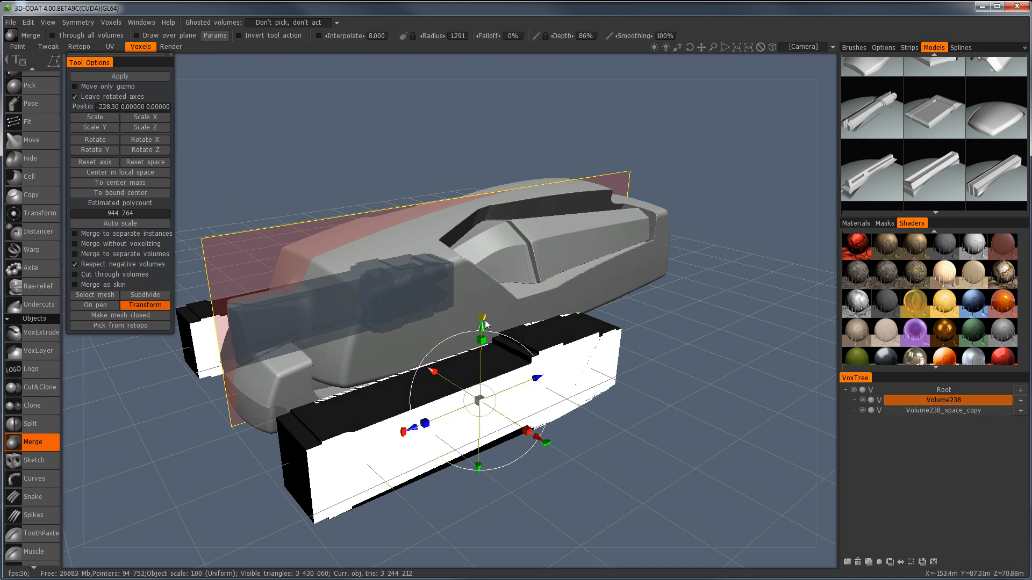
drag(482, 327, 419, 334)
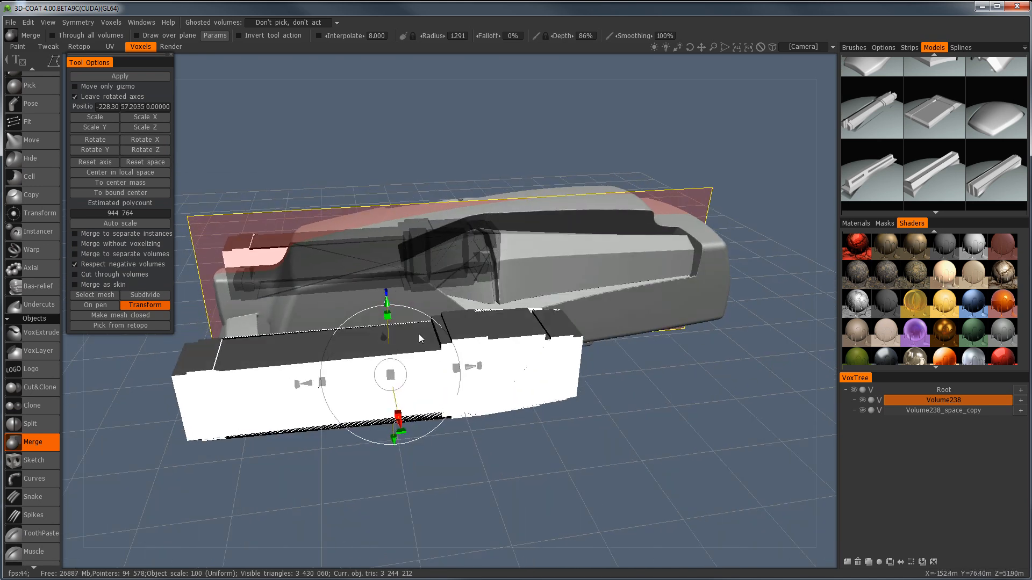
Step: Position the stepped block along the body's side at -161.393, 57.2035, 92.5517 and merge it into Volume238
drag(311, 387, 422, 381)
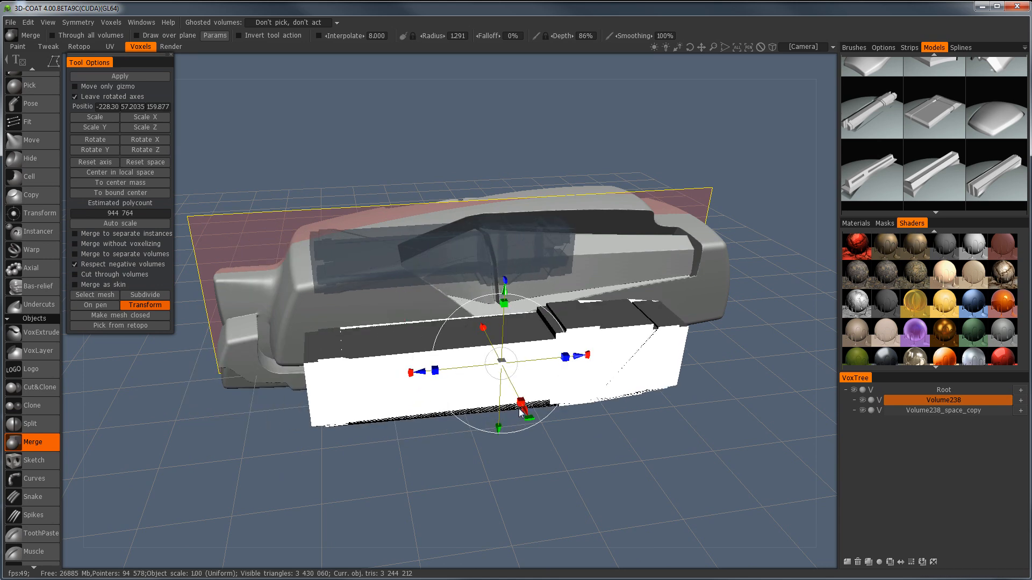
drag(509, 415, 456, 388)
drag(443, 335, 404, 341)
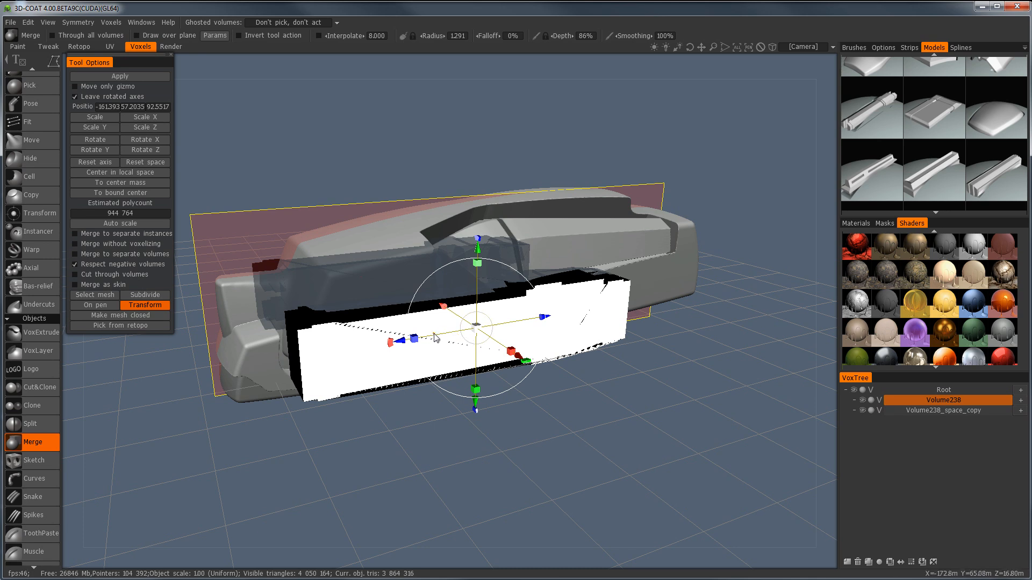
drag(401, 407, 434, 404)
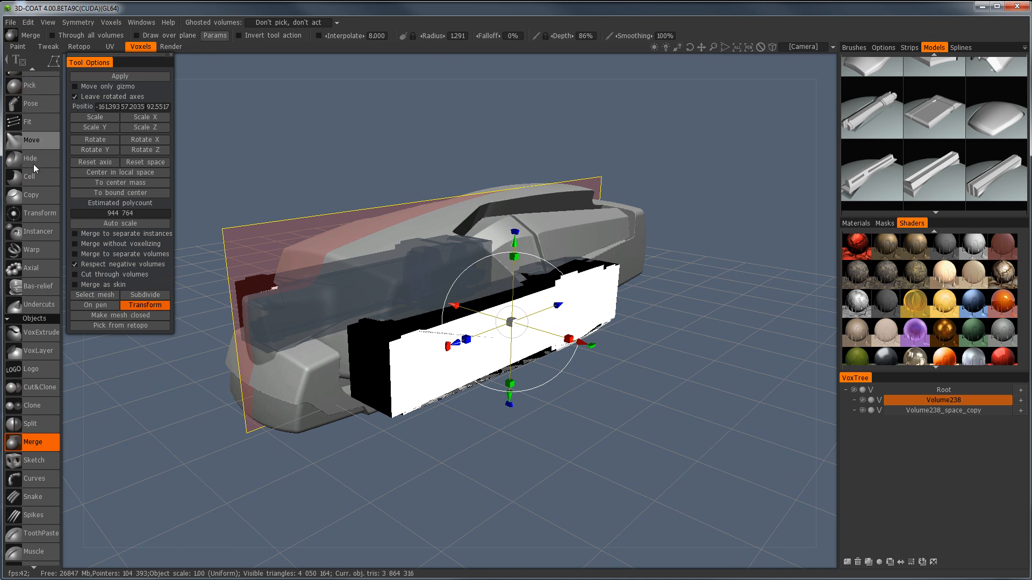
scroll(33, 163, up, 5)
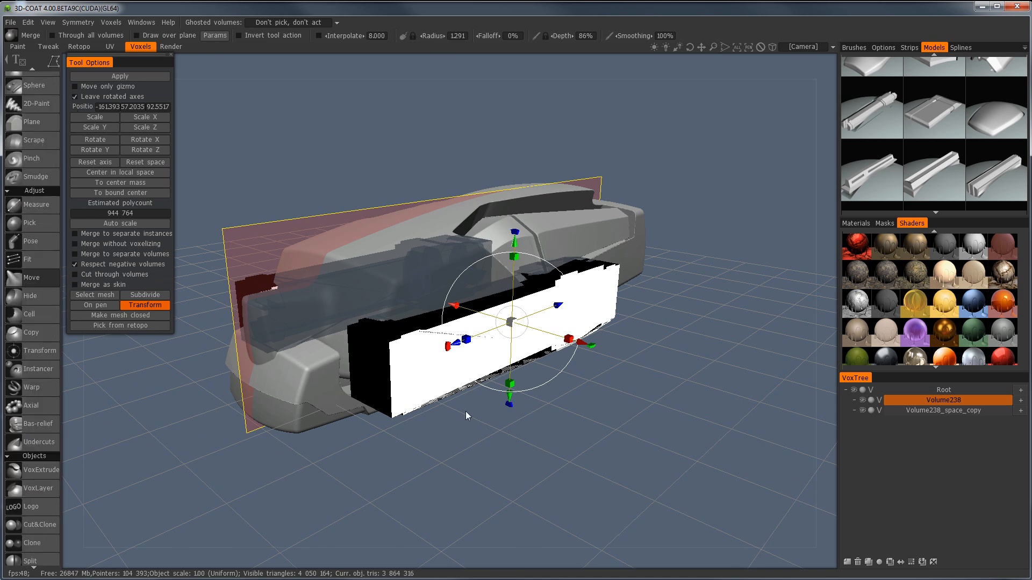
key(Return)
drag(537, 413, 747, 259)
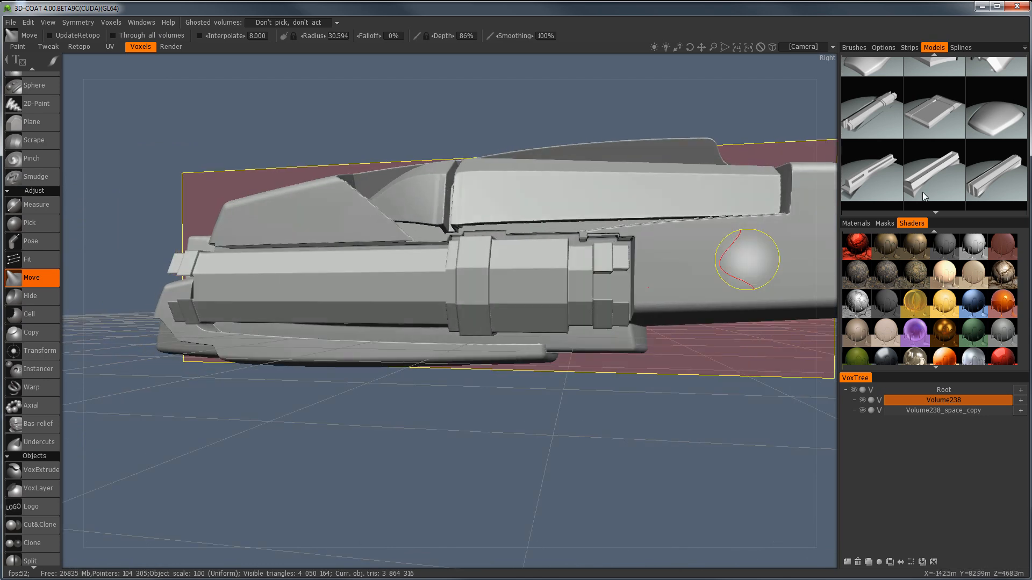
Step: Try to move Volume238_space_copy vertically with the Transform tool, and undo the move
scroll(942, 143, down, 3)
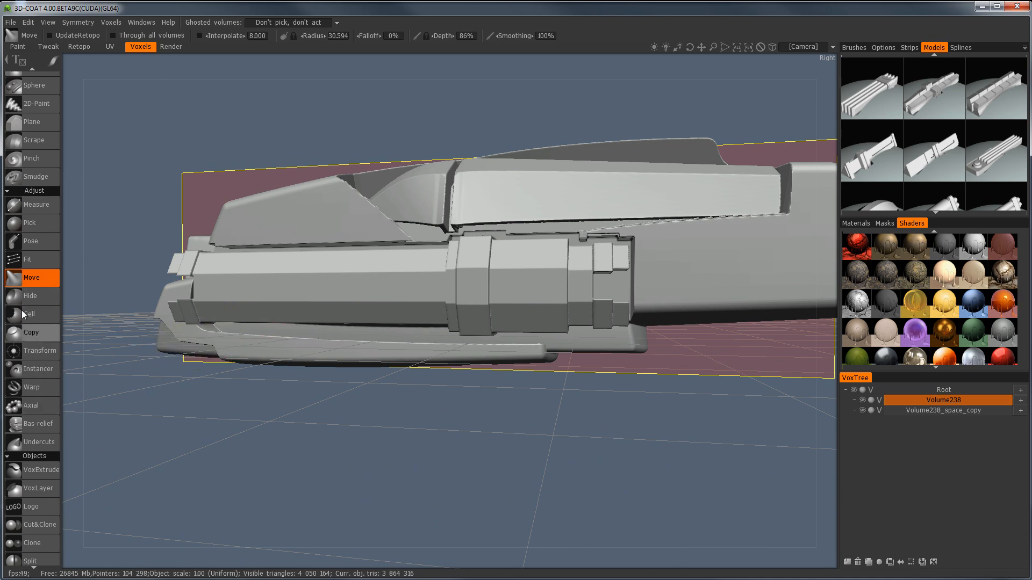
click(33, 353)
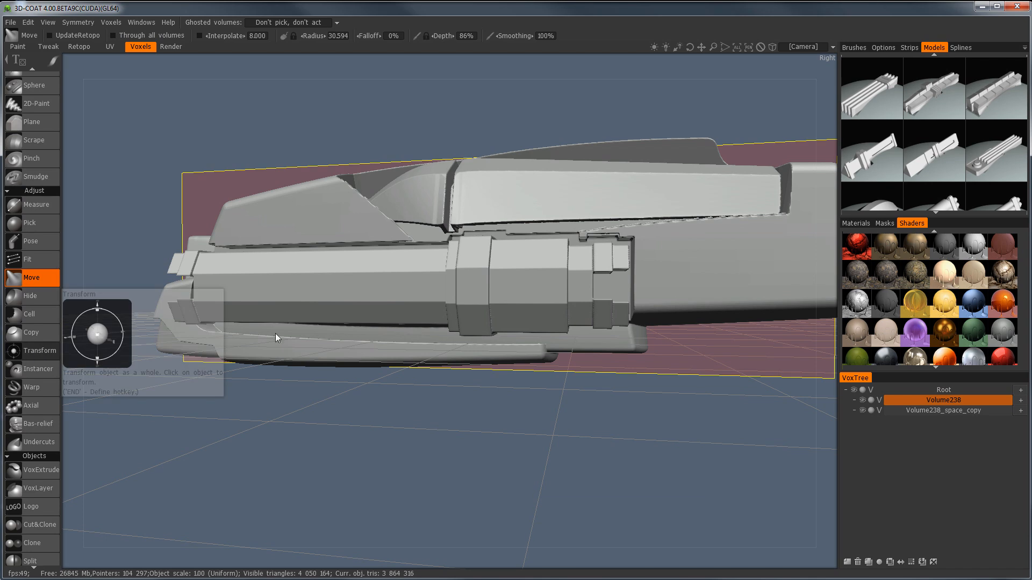
click(956, 410)
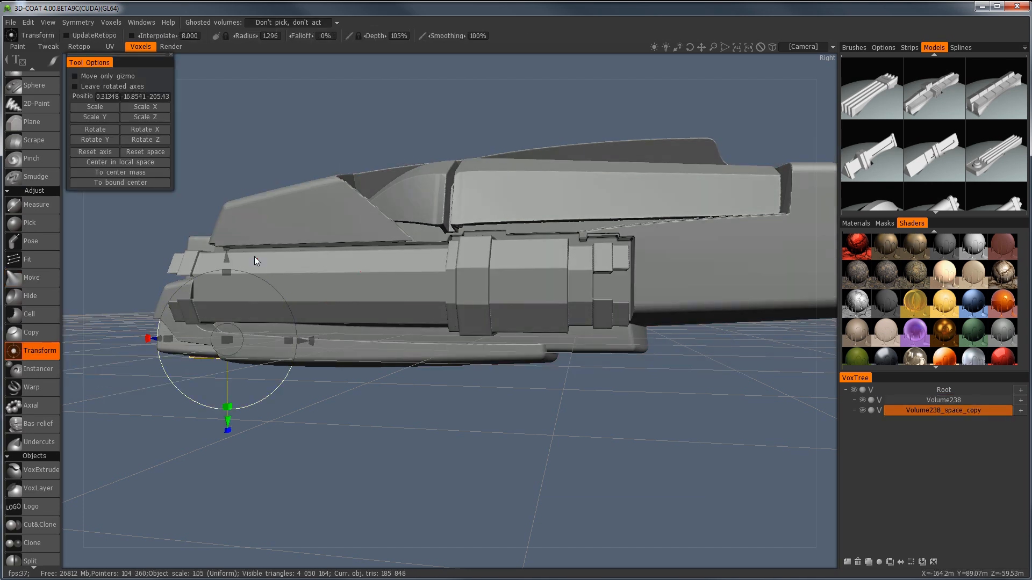
drag(227, 261, 232, 328)
key(ctrl+z)
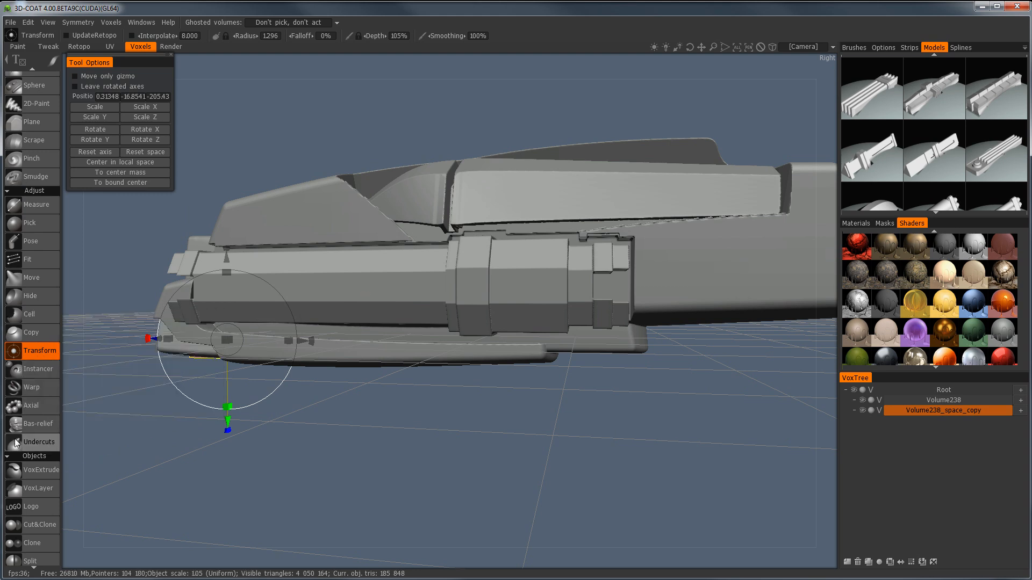
Step: Delete the Volume238_space_copy volume, keeping Volume238 as the only volume under Root
scroll(30, 446, down, 3)
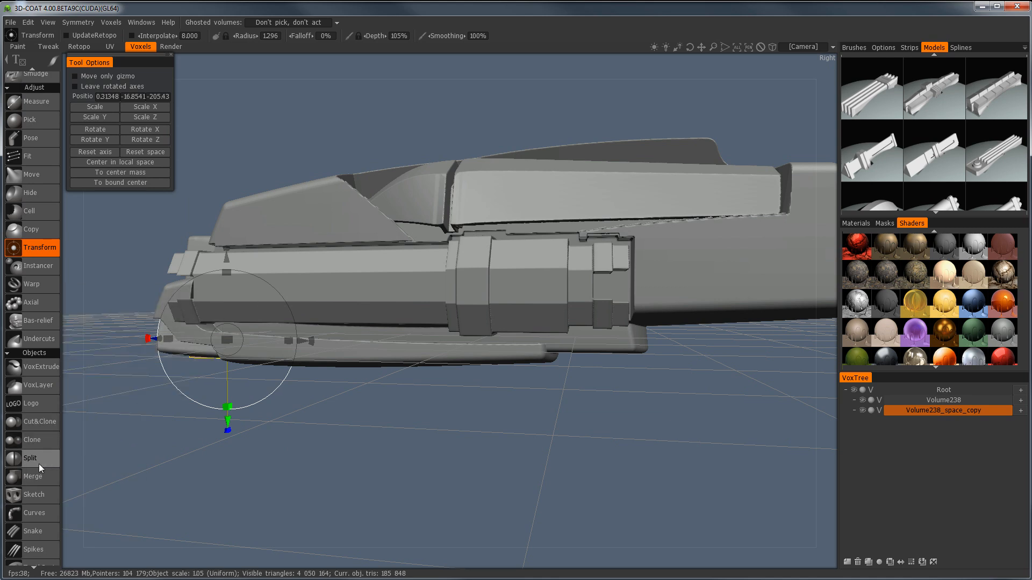
drag(125, 431, 318, 431)
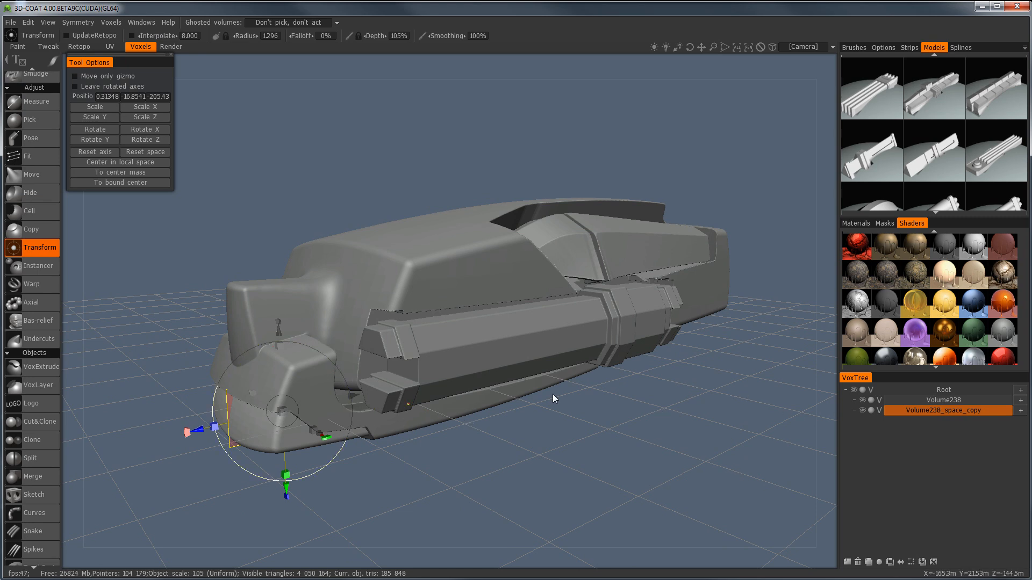
drag(599, 398, 548, 394)
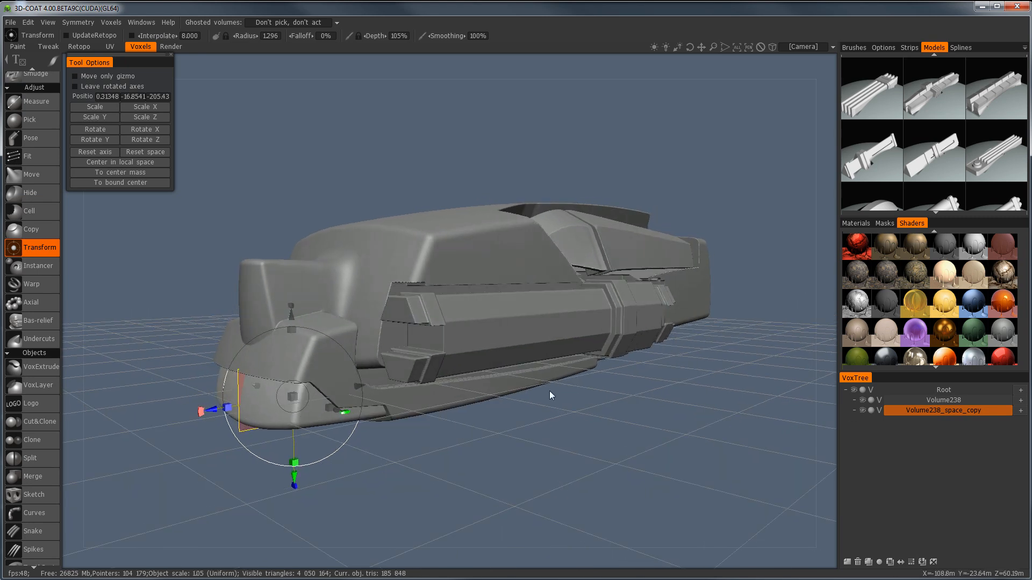
drag(478, 356, 505, 372)
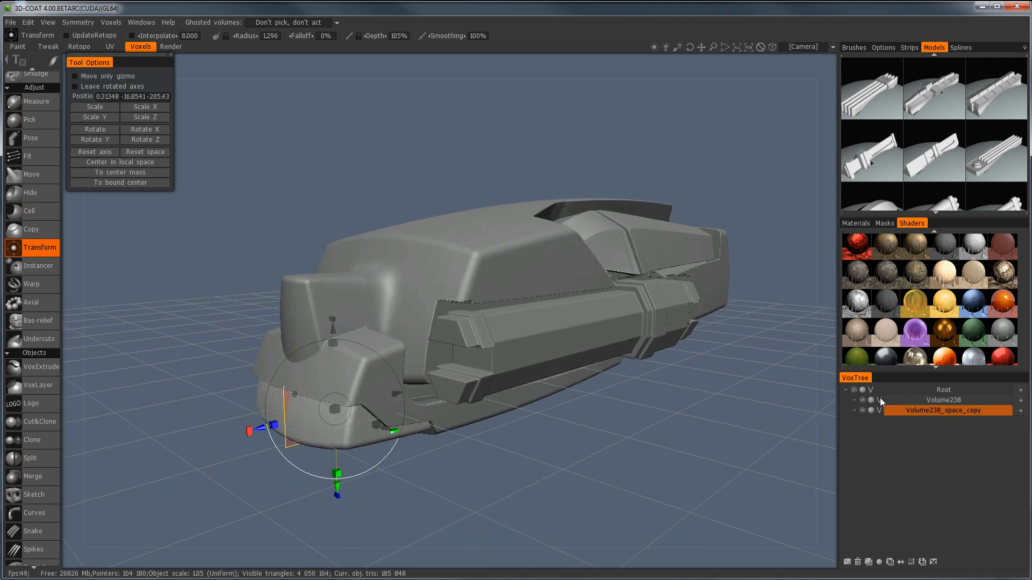
click(931, 399)
click(925, 410)
click(858, 562)
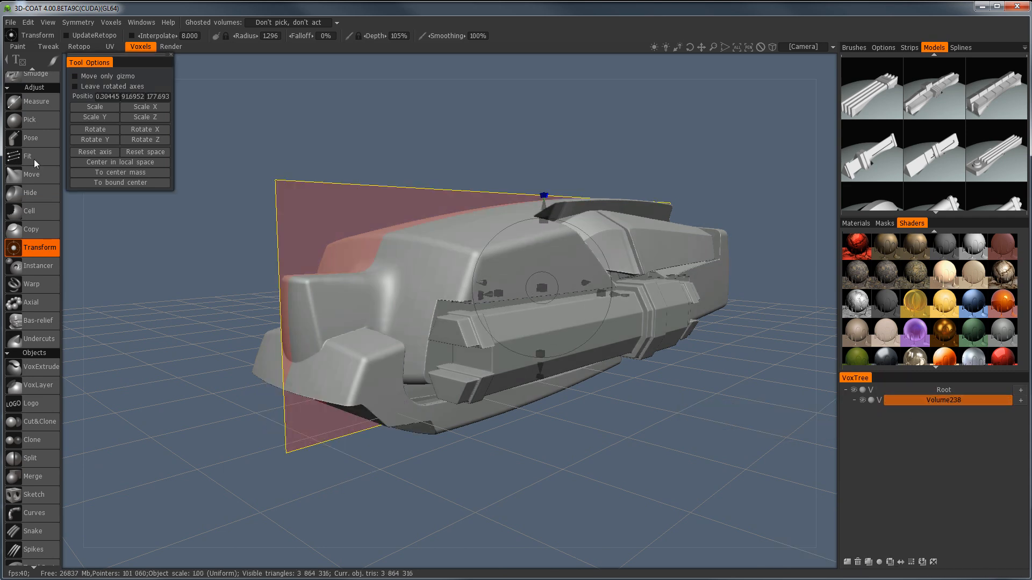
Step: Convert Volume238 from voxel to surface mode and display the wireframe to examine its mesh near the merged block
scroll(40, 131, up, 5)
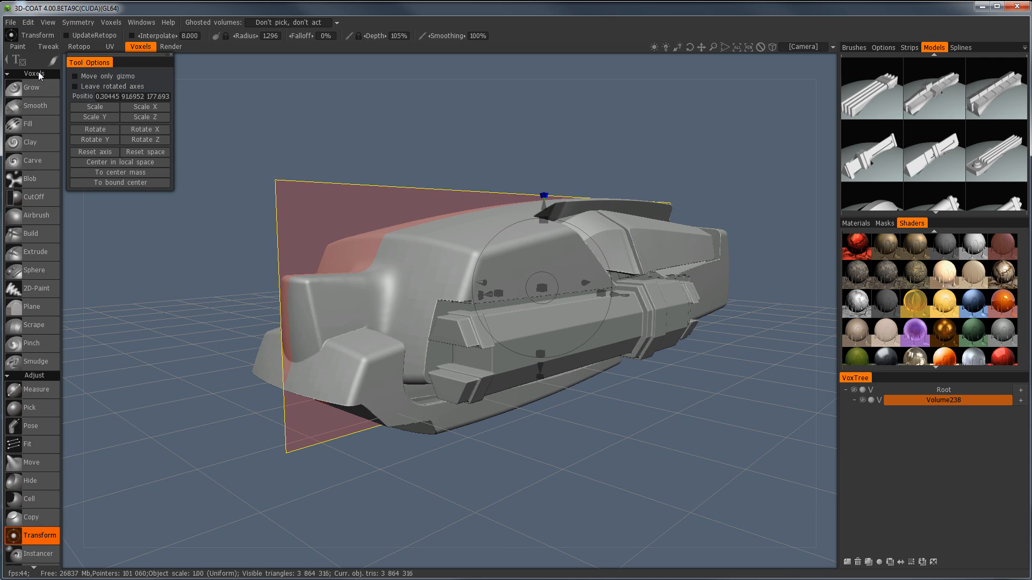
click(879, 401)
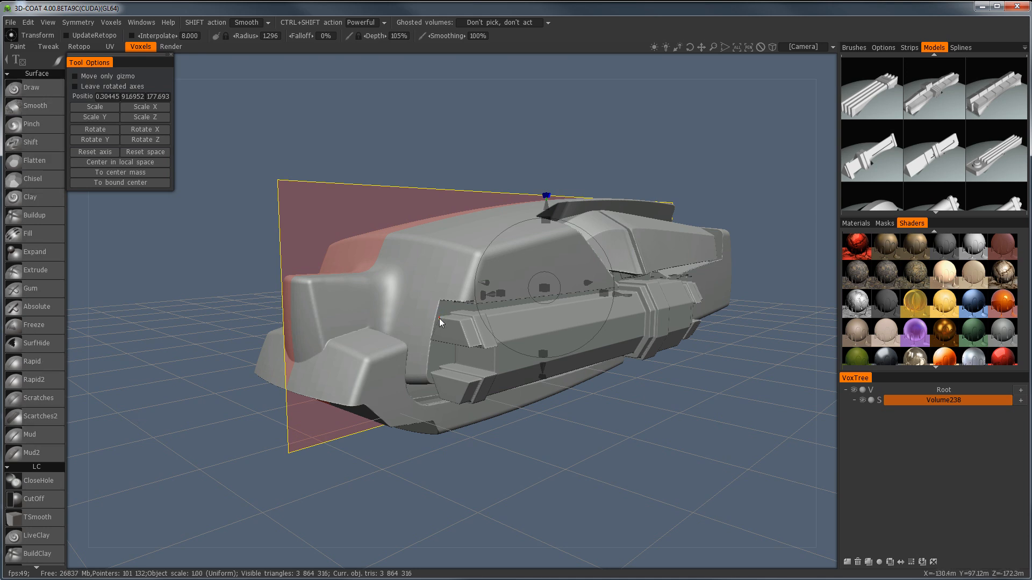
key(w)
alt+right_drag(427, 321, 495, 323)
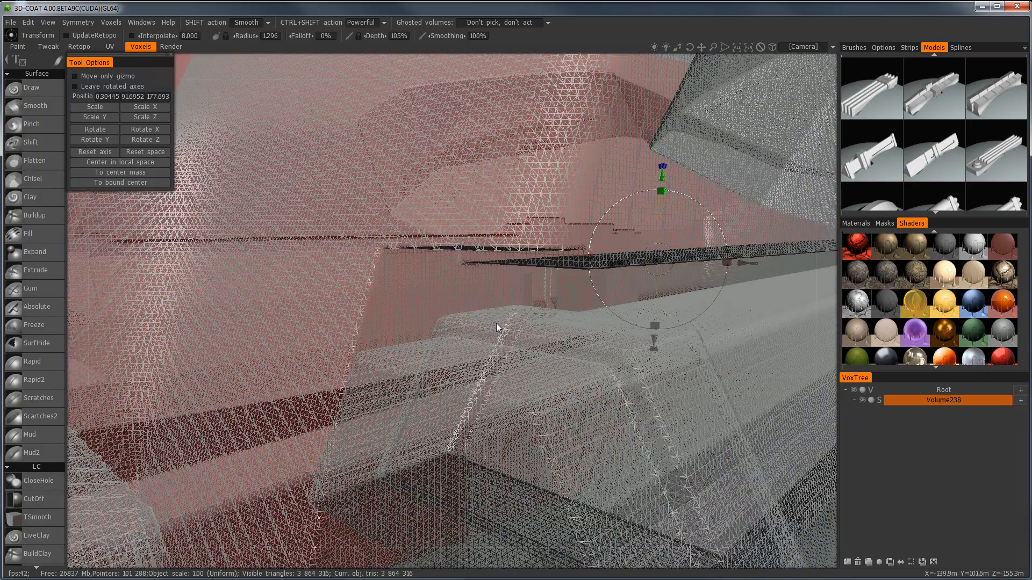
alt+drag(495, 323, 466, 314)
alt+right_drag(462, 314, 453, 314)
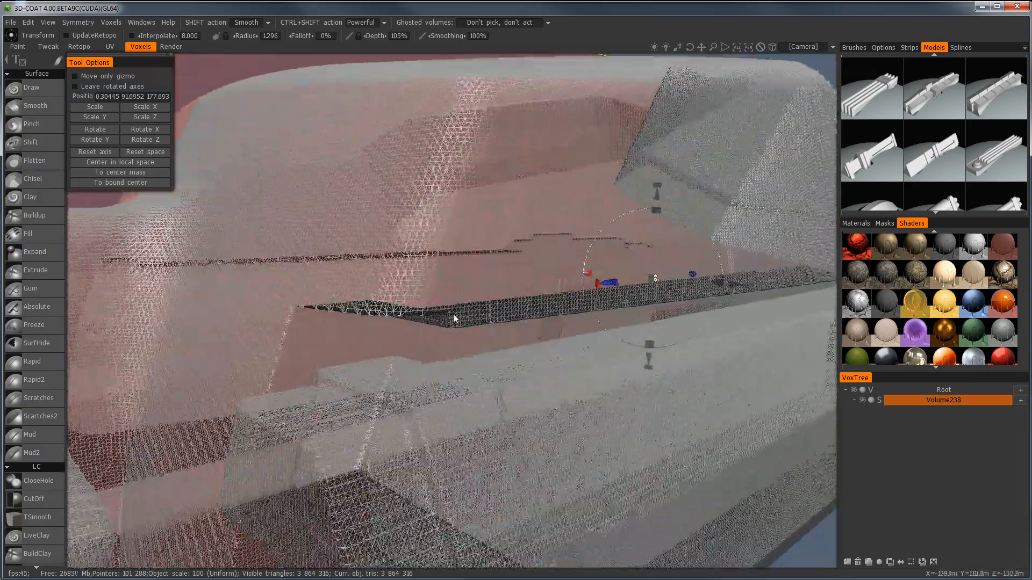
alt+drag(453, 314, 389, 290)
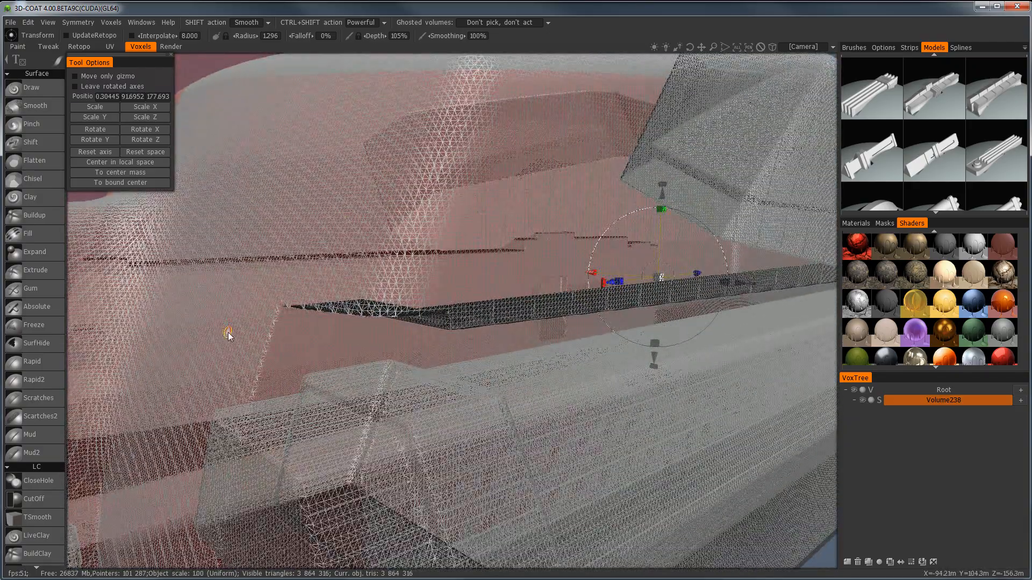
Step: Sculpt raised strokes on the body's upper surface with the Draw tool, using radius 7.260 and depth 60%
click(29, 95)
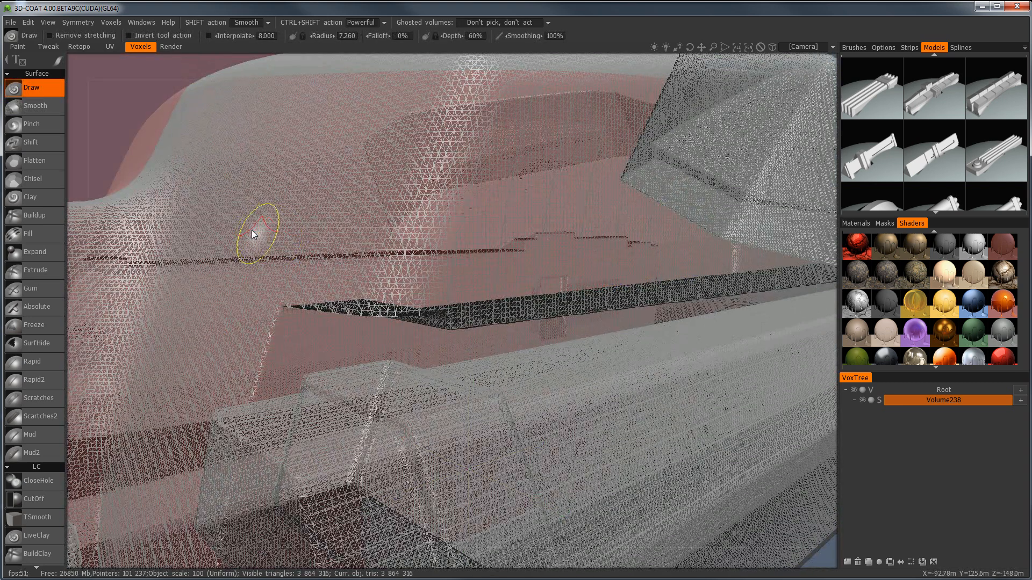
drag(251, 230, 392, 230)
mouse_move(257, 194)
mouse_down()
mouse_move(311, 212)
mouse_move(345, 184)
mouse_move(269, 189)
mouse_move(220, 142)
mouse_move(269, 201)
mouse_move(237, 222)
mouse_move(352, 163)
mouse_move(375, 185)
mouse_move(333, 217)
mouse_move(309, 200)
mouse_move(353, 179)
mouse_move(208, 314)
mouse_move(313, 344)
mouse_move(272, 325)
mouse_move(256, 334)
mouse_move(315, 374)
mouse_move(402, 344)
mouse_move(421, 299)
mouse_move(288, 304)
mouse_move(311, 327)
mouse_move(288, 351)
mouse_up()
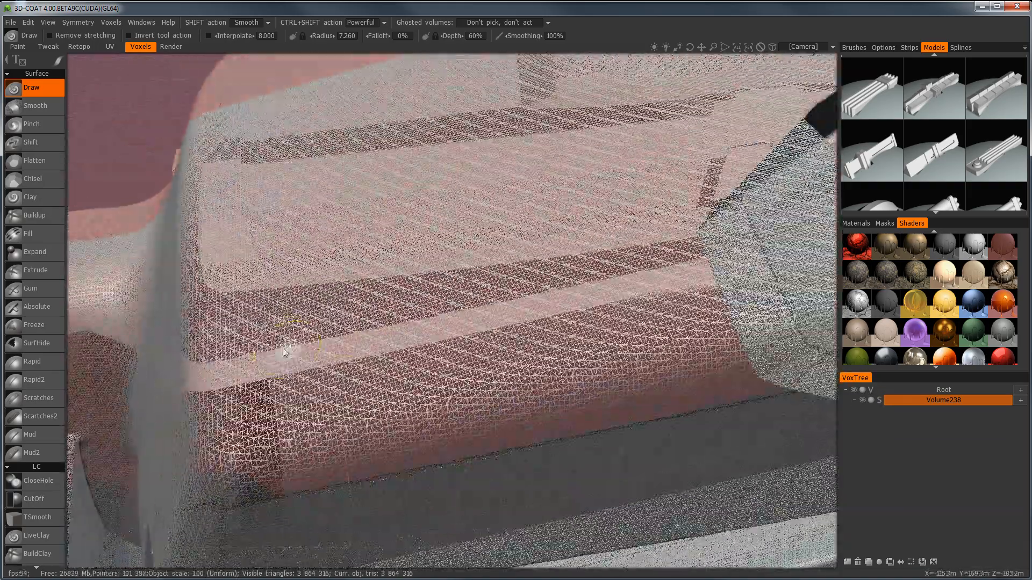
mouse_move(526, 307)
mouse_down()
mouse_move(312, 336)
mouse_move(473, 297)
mouse_move(318, 324)
mouse_move(506, 293)
mouse_move(365, 289)
mouse_move(404, 291)
mouse_move(376, 264)
mouse_move(392, 254)
mouse_up()
mouse_move(392, 253)
alt+right_down()
mouse_move(340, 253)
mouse_move(400, 253)
alt+right_up()
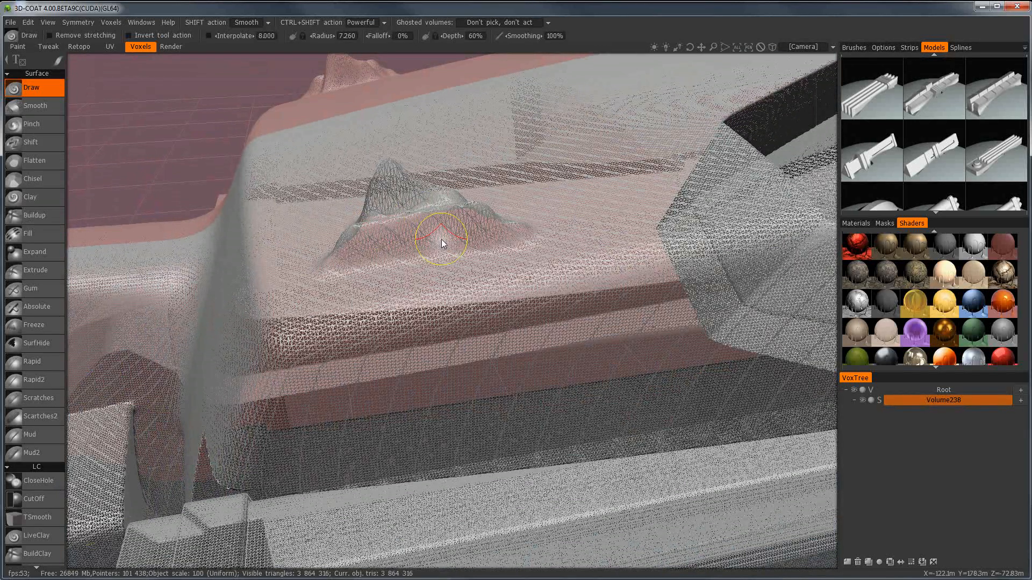
alt+drag(462, 294, 322, 300)
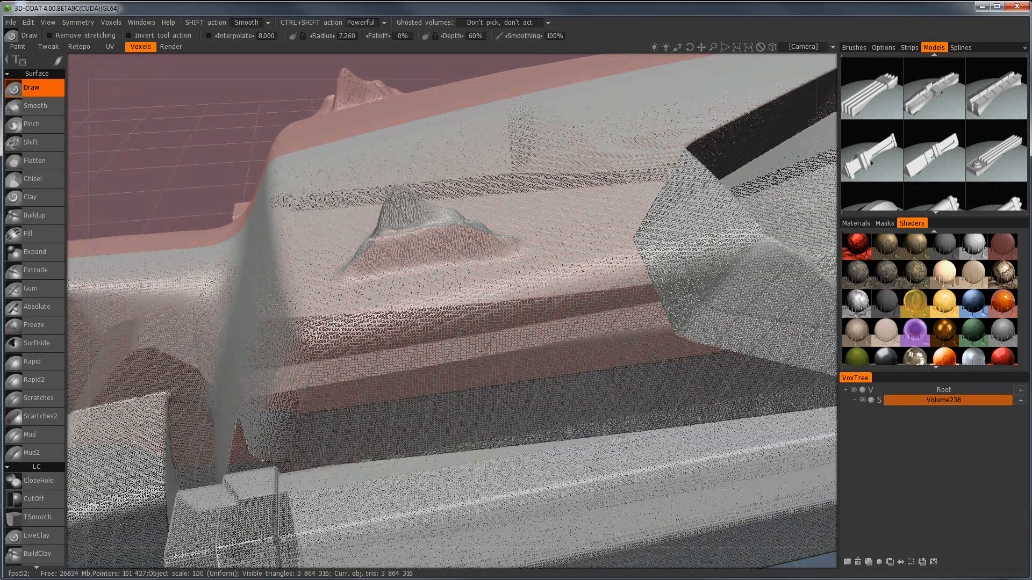
Step: Cut a rectangular piece of about 247 x 240 pixels out of the body's projecting front with the CutOff tool
scroll(34, 192, down, 8)
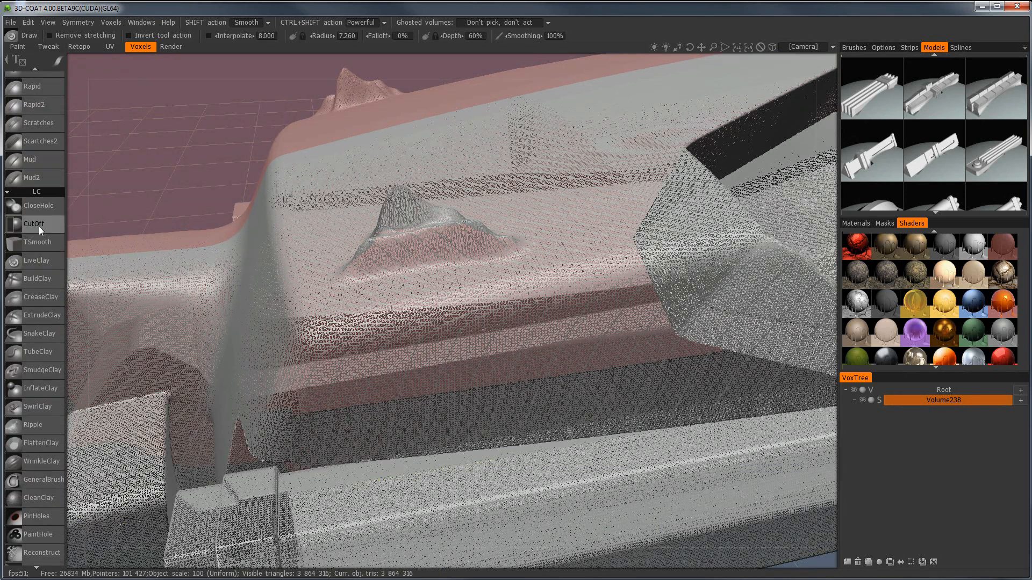
click(39, 226)
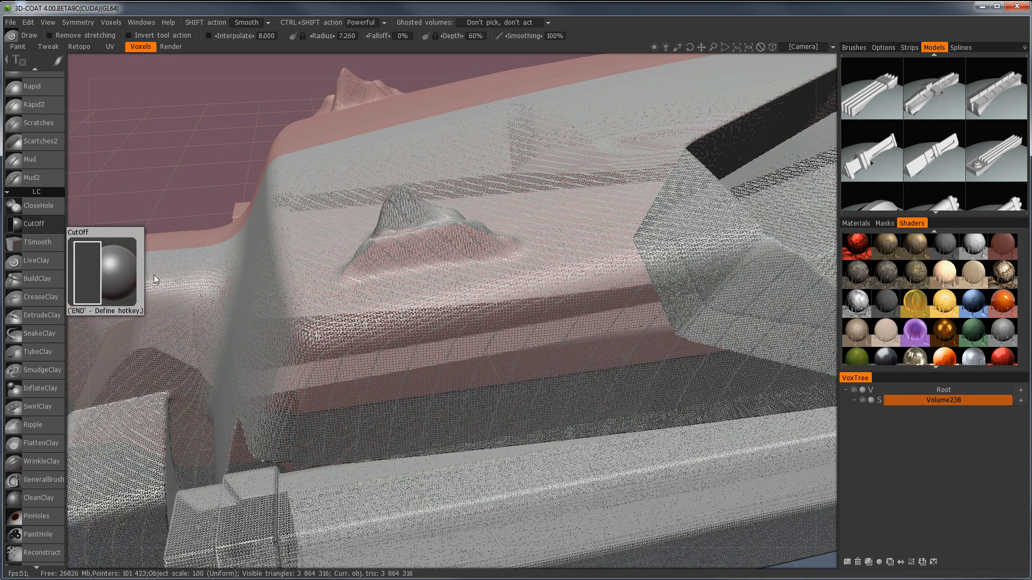
alt+drag(350, 283, 325, 295)
drag(232, 187, 365, 316)
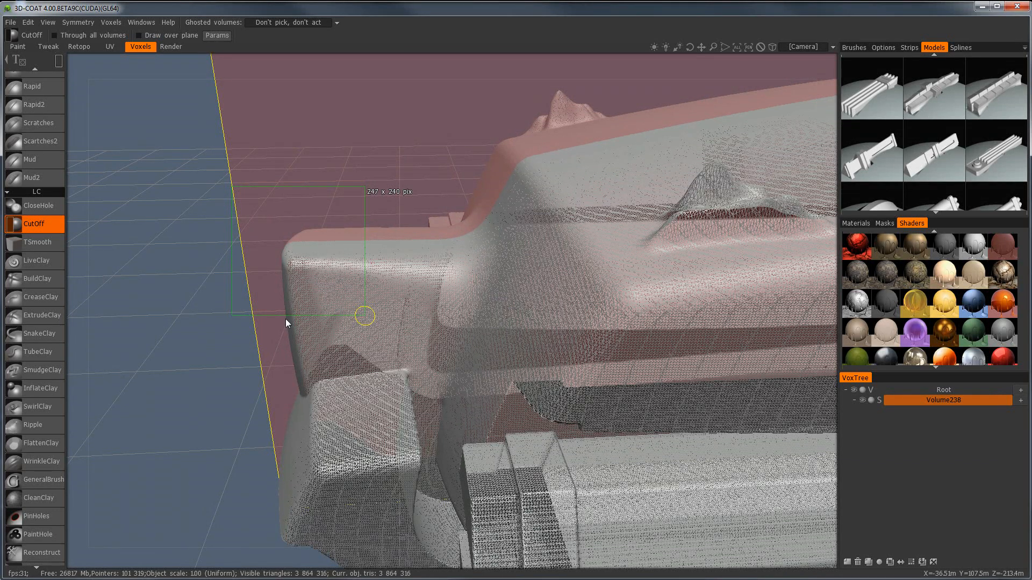
Step: Hide the wireframe and examine the cut faces at the front of the body up close
alt+drag(341, 317, 413, 376)
alt+drag(369, 350, 316, 289)
alt+right_drag(315, 285, 347, 291)
alt+drag(346, 292, 254, 185)
key(w)
alt+middle_drag(468, 158, 451, 231)
mouse_move(451, 231)
alt+right_down()
mouse_move(408, 236)
mouse_move(430, 259)
alt+right_up()
alt+drag(430, 259, 400, 254)
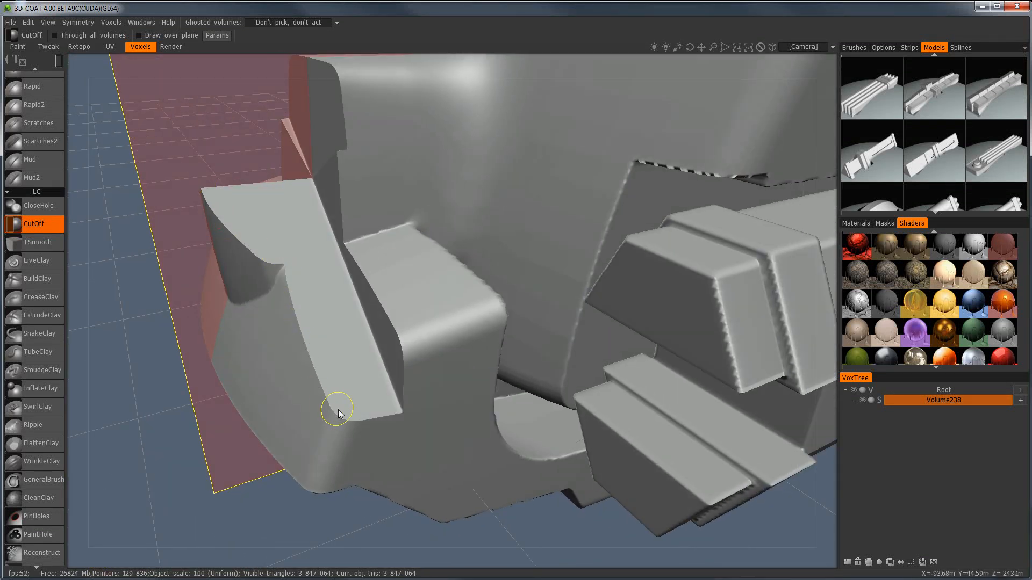
alt+right_drag(324, 388, 335, 379)
alt+middle_drag(335, 380, 356, 388)
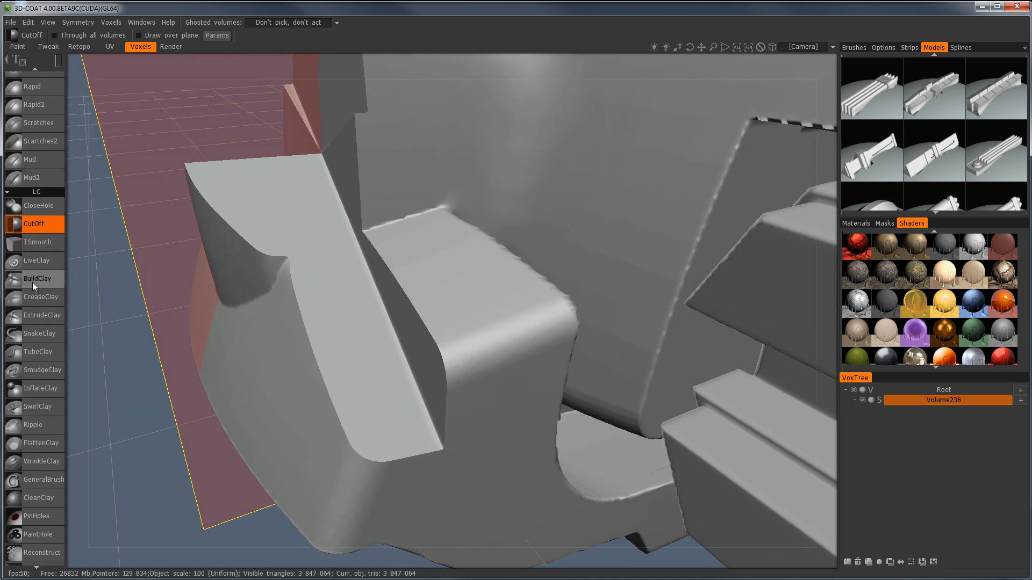
Step: Show the wireframe and sculpt a LiveClay stroke on the body's upper surface beside the dark recess
click(36, 261)
alt+right_drag(433, 279, 309, 351)
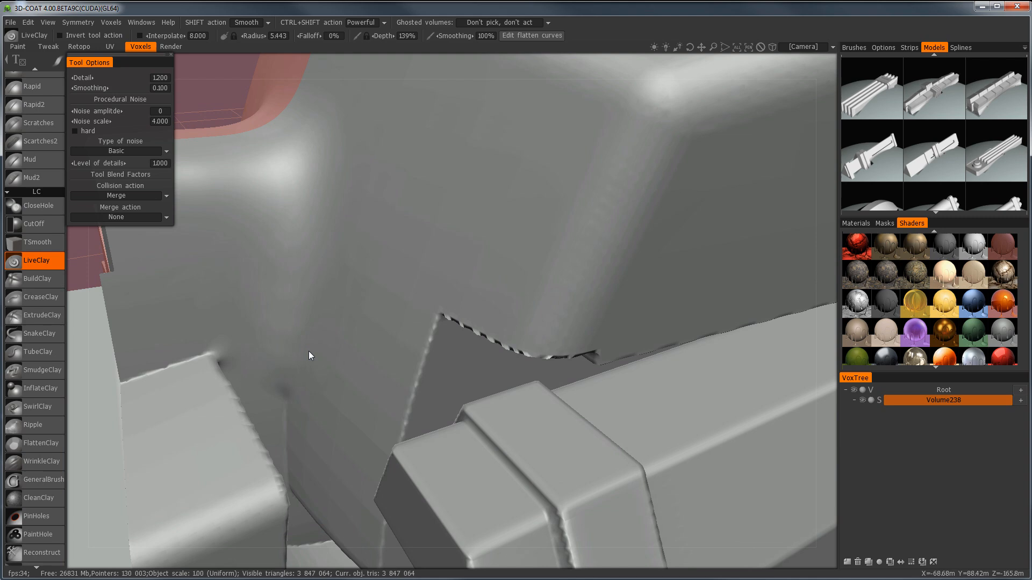
alt+middle_drag(309, 350, 433, 287)
drag(242, 298, 510, 221)
mouse_move(313, 370)
alt+mouse_down()
mouse_move(346, 301)
mouse_move(346, 328)
alt+mouse_up()
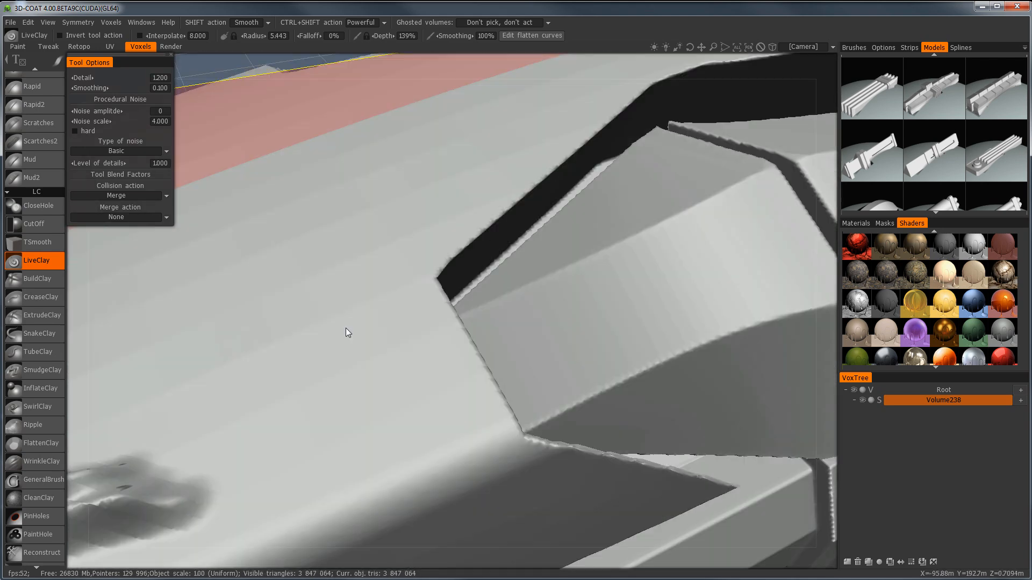
alt+middle_drag(346, 328, 388, 283)
key(w)
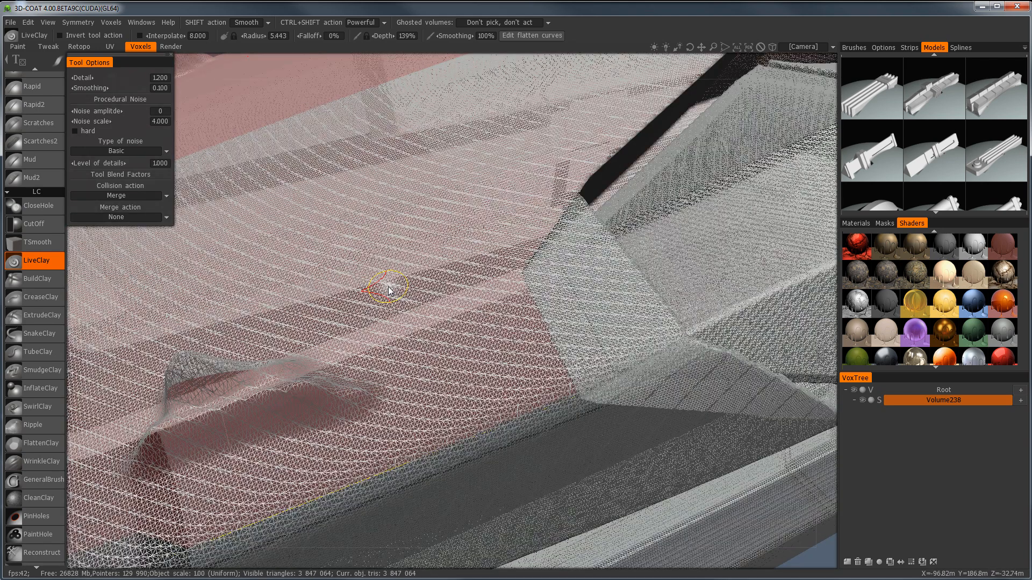
alt+drag(346, 298, 353, 314)
alt+right_drag(353, 314, 370, 296)
alt+drag(370, 296, 318, 303)
mouse_move(300, 262)
mouse_down()
mouse_move(466, 360)
mouse_move(294, 254)
mouse_up()
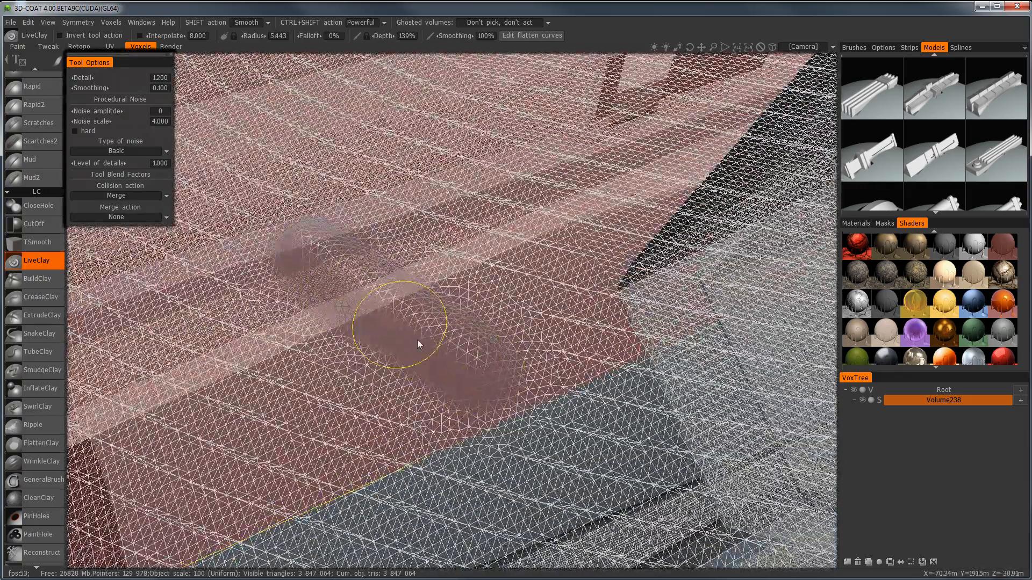
Step: Smooth out the LiveClay stroke on the body's upper surface with the Smooth tool at radius 15.910 and depth 57%
right_drag(34, 109, 3, 474)
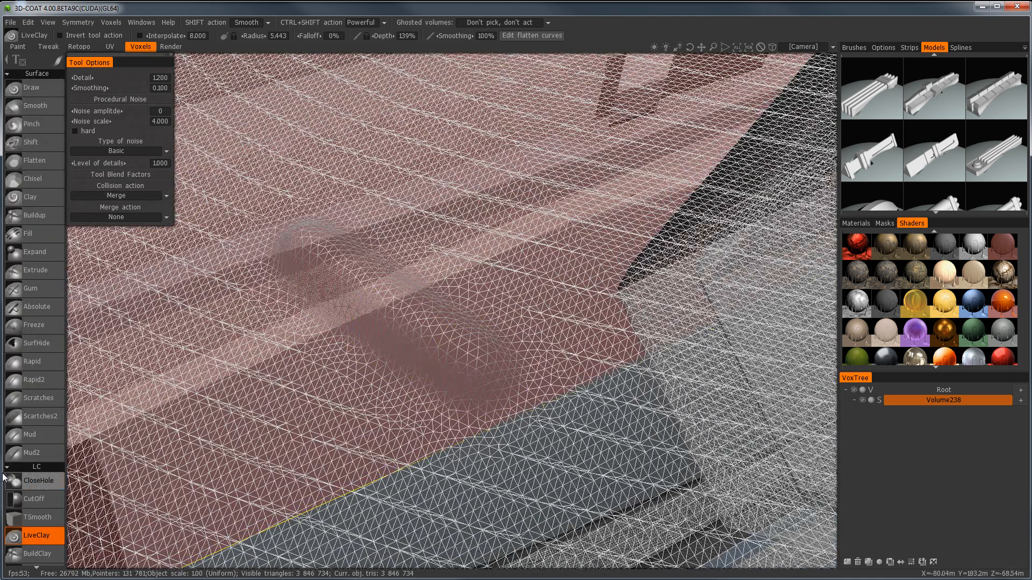
click(35, 105)
mouse_move(164, 243)
mouse_down()
mouse_move(156, 231)
mouse_move(202, 410)
mouse_move(423, 373)
mouse_move(400, 160)
mouse_move(286, 313)
mouse_up()
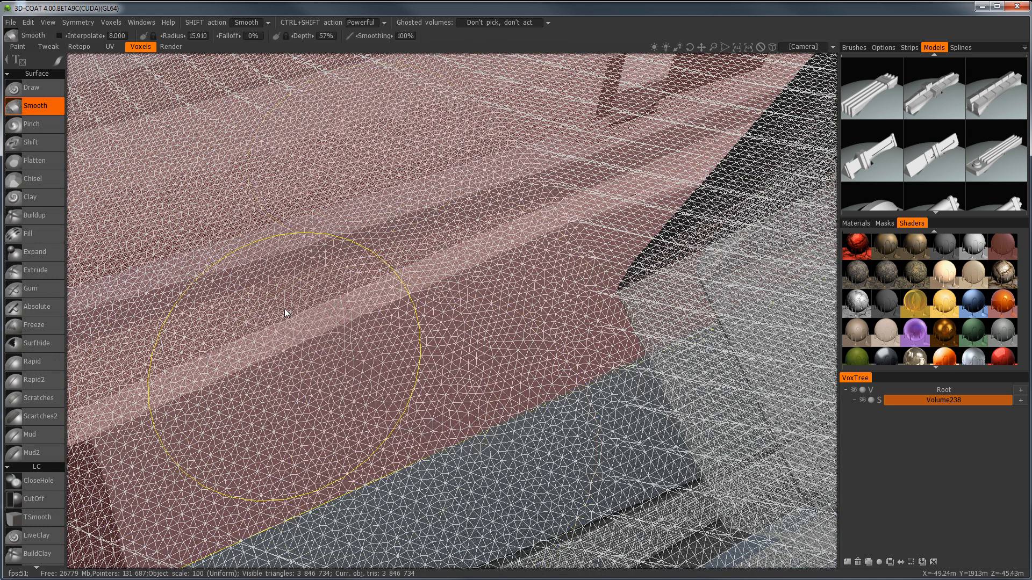
Step: Sculpt a raised LiveClay stroke on the body's upper surface with a soft round brush tip at radius 3.243 and depth 139%
mouse_move(49, 444)
right_down()
mouse_move(36, 281)
mouse_move(49, 176)
right_up()
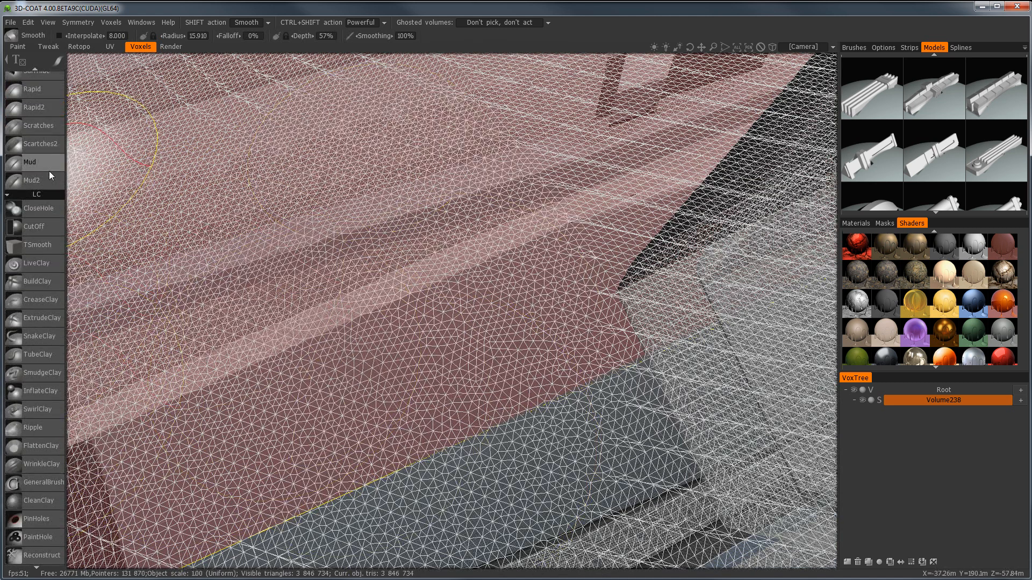
click(36, 264)
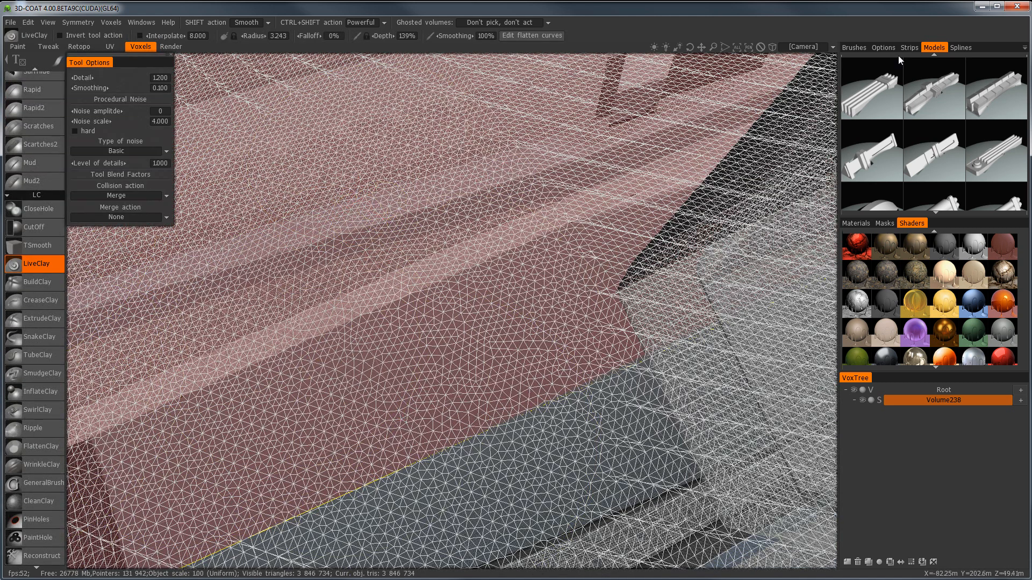
click(854, 48)
click(1013, 63)
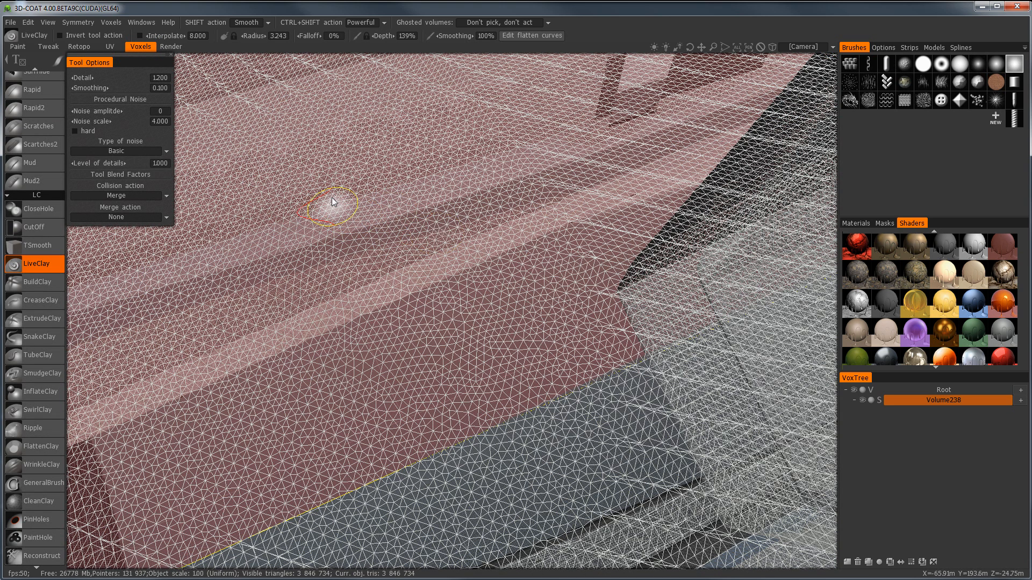
drag(345, 357, 336, 252)
mouse_move(334, 177)
mouse_down()
mouse_move(341, 323)
mouse_move(334, 170)
mouse_up()
mouse_move(353, 288)
alt+mouse_down()
mouse_move(321, 291)
mouse_move(367, 337)
mouse_move(376, 363)
mouse_move(378, 344)
mouse_move(361, 332)
alt+mouse_up()
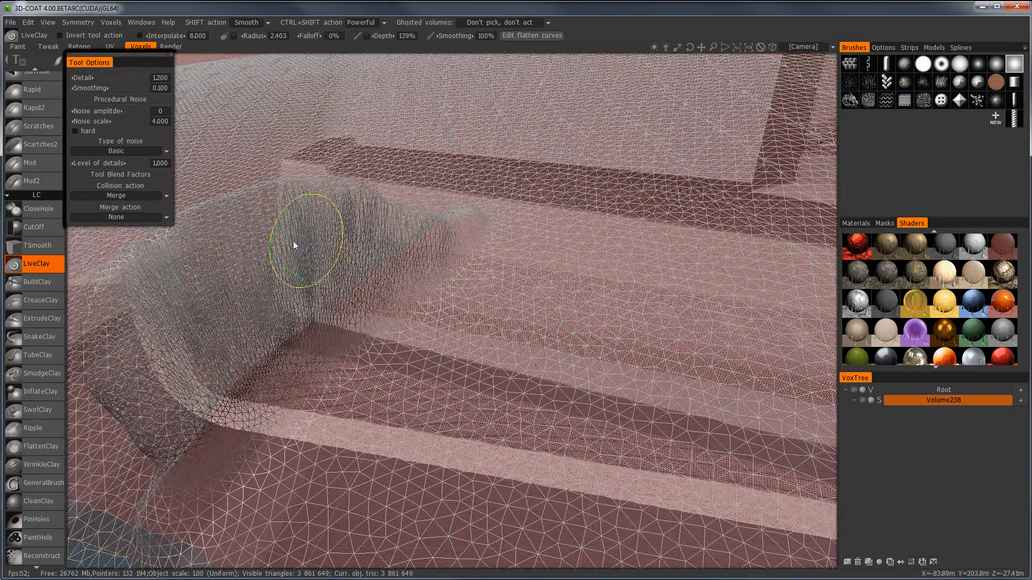
Step: Examine the density of the raised LiveClay stroke in wireframe, and inspect its shaded form with the wireframe hidden
mouse_move(252, 357)
alt+mouse_down()
mouse_move(369, 355)
mouse_move(360, 360)
mouse_move(376, 378)
mouse_move(368, 260)
mouse_move(325, 257)
mouse_move(420, 383)
alt+mouse_up()
key(w)
mouse_move(462, 273)
alt+mouse_down()
mouse_move(440, 311)
mouse_move(480, 377)
mouse_move(411, 408)
alt+mouse_up()
key(bracketright)
key(bracketright)
key(bracketright)
key(bracketright)
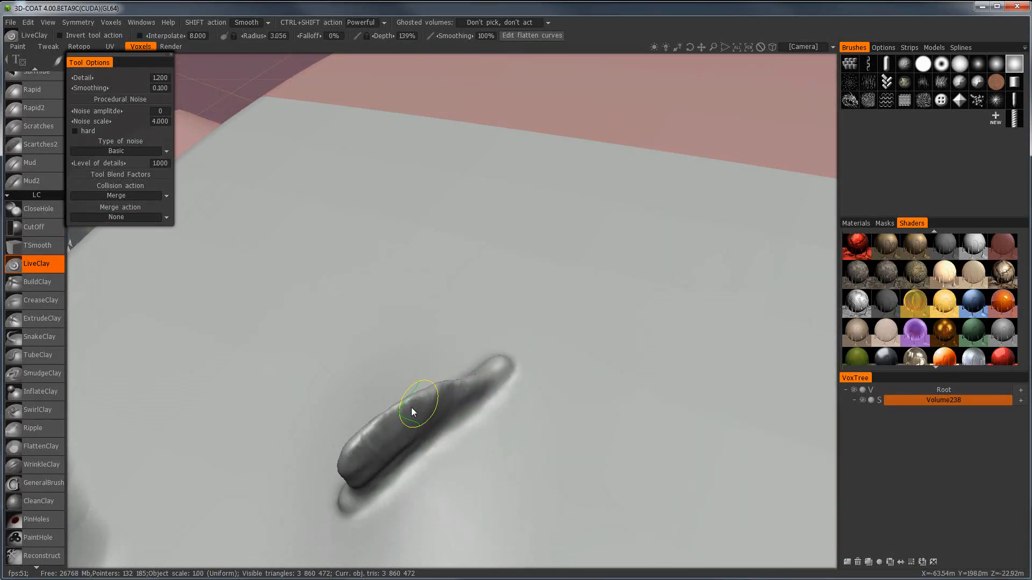
alt+right_drag(441, 394, 423, 362)
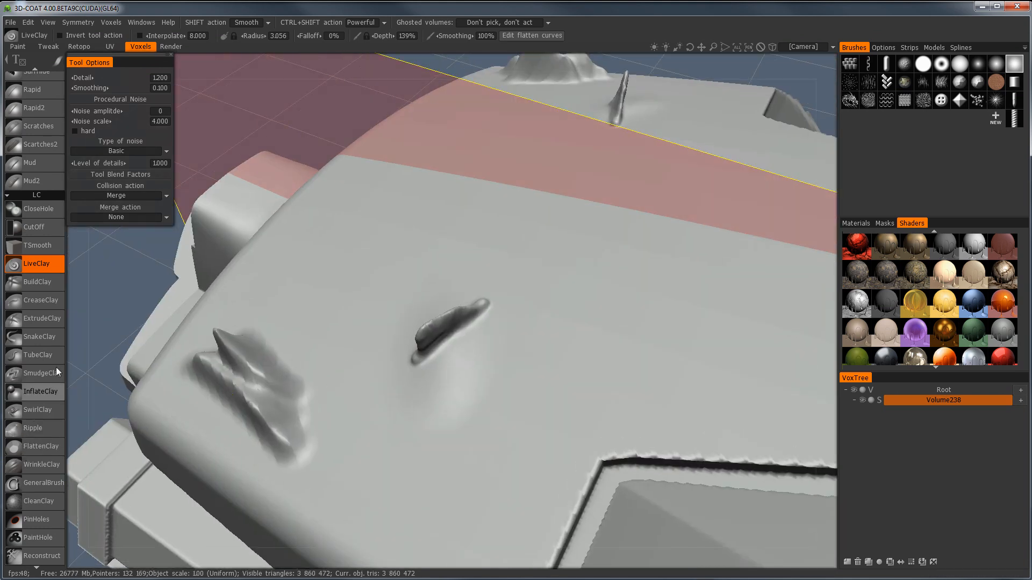
Step: Convert Volume238 from surface mode to voxels and inspect the sculpted strokes and the cut faces at the body's front
click(42, 301)
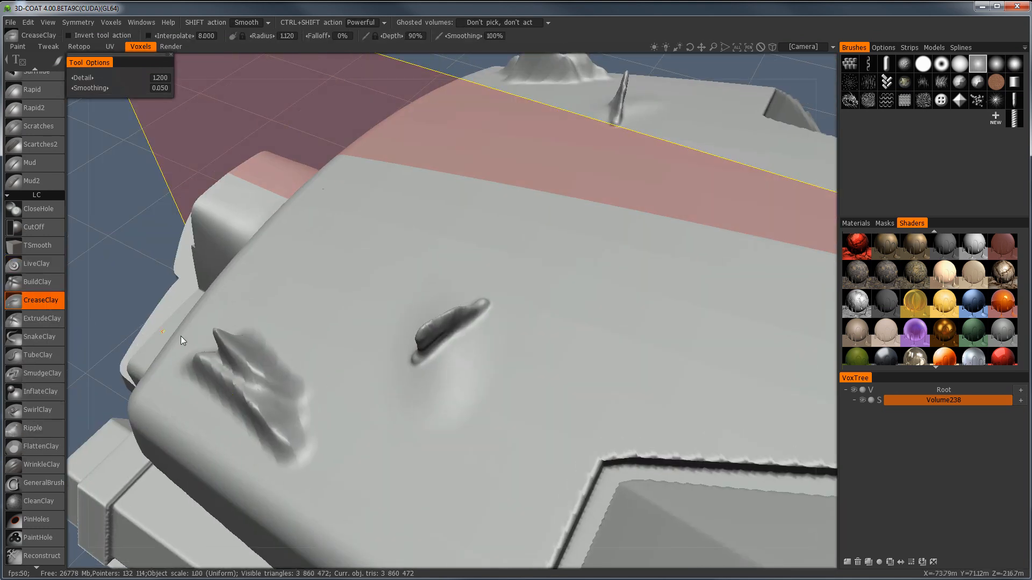
alt+drag(336, 371, 468, 369)
alt+middle_drag(468, 370, 343, 343)
mouse_move(343, 343)
alt+mouse_down()
mouse_move(482, 331)
mouse_move(798, 389)
alt+mouse_up()
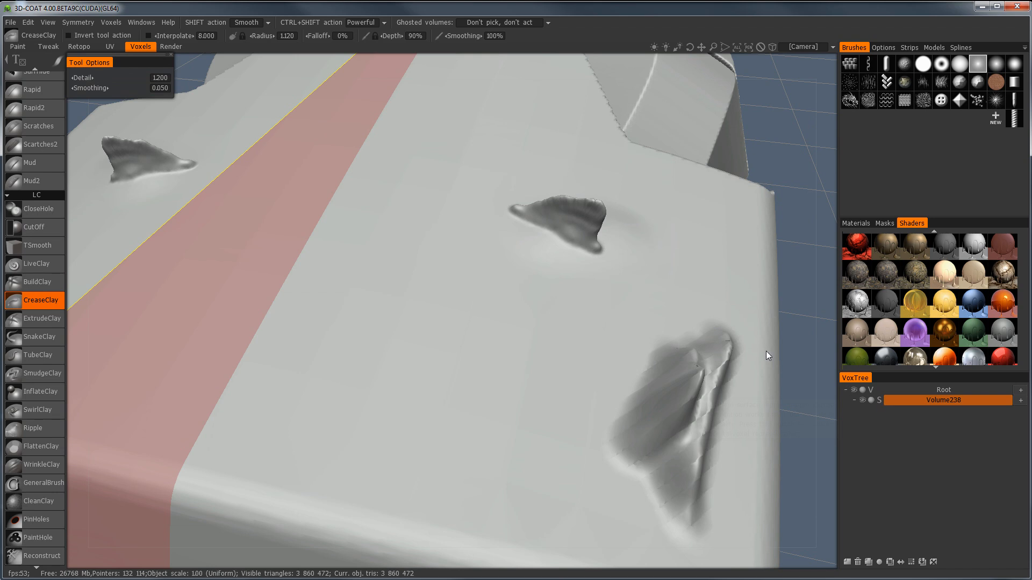
key(Return)
click(439, 322)
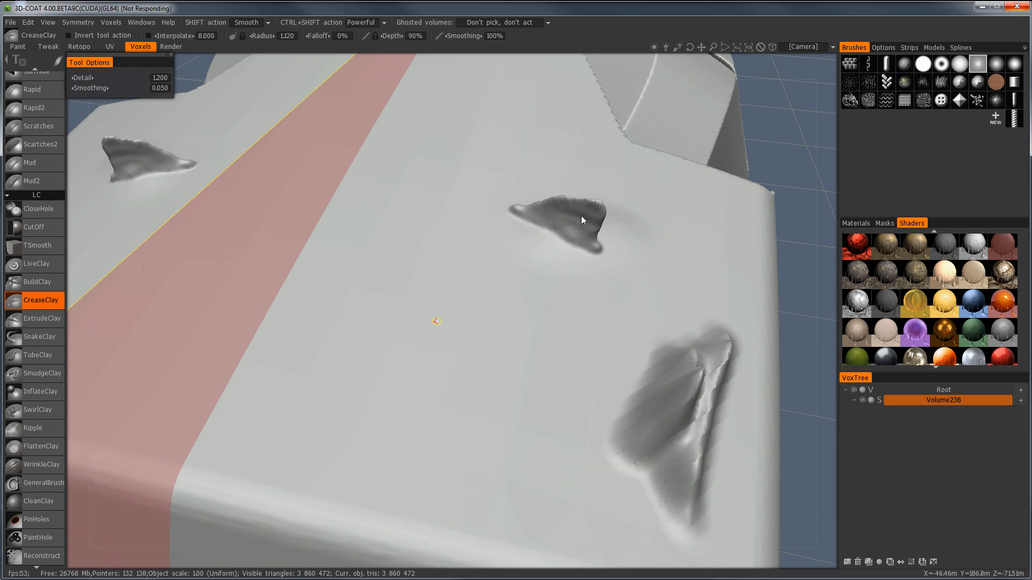
click(444, 321)
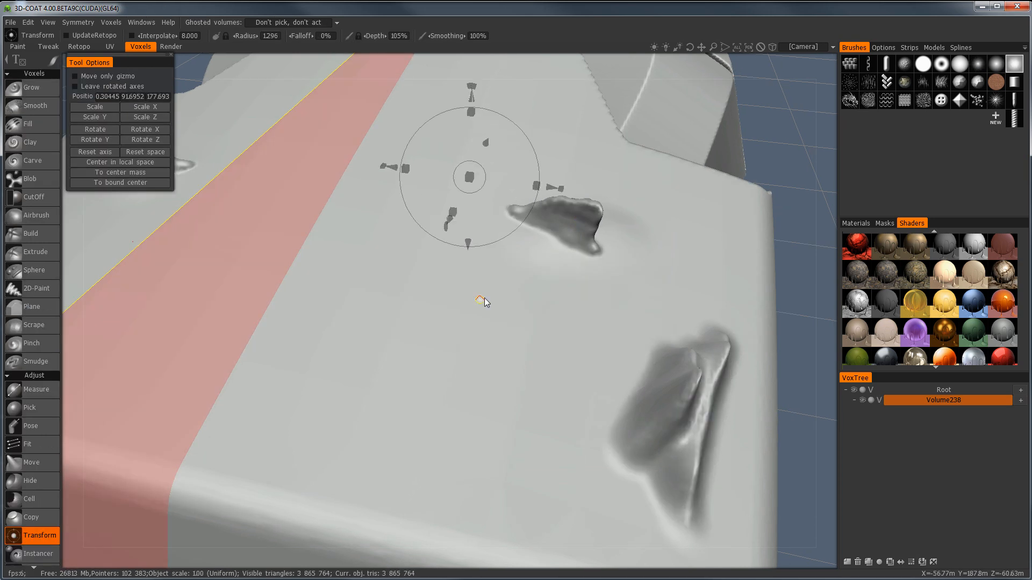
alt+drag(593, 269, 508, 308)
alt+drag(545, 299, 542, 327)
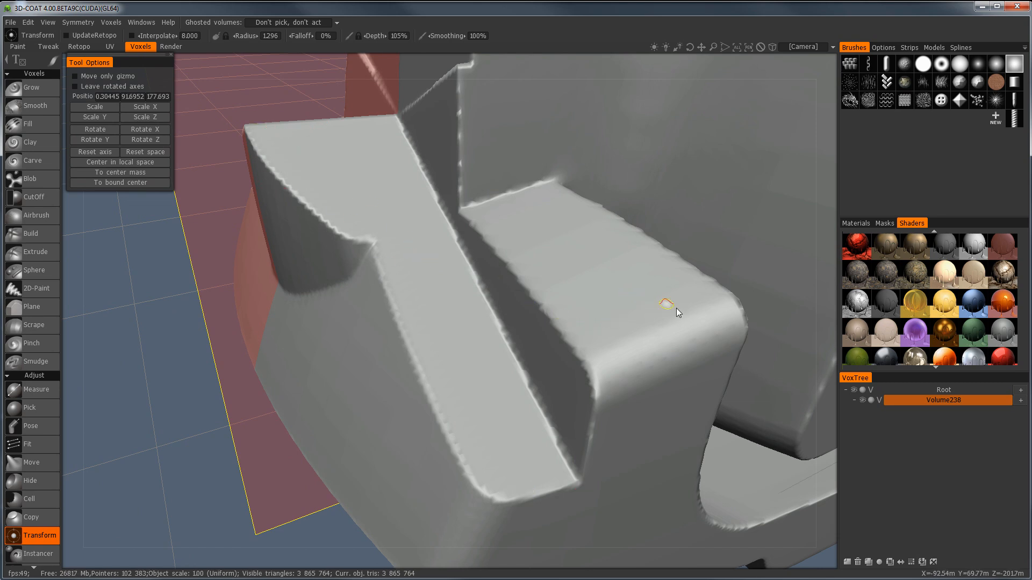
alt+drag(825, 389, 851, 411)
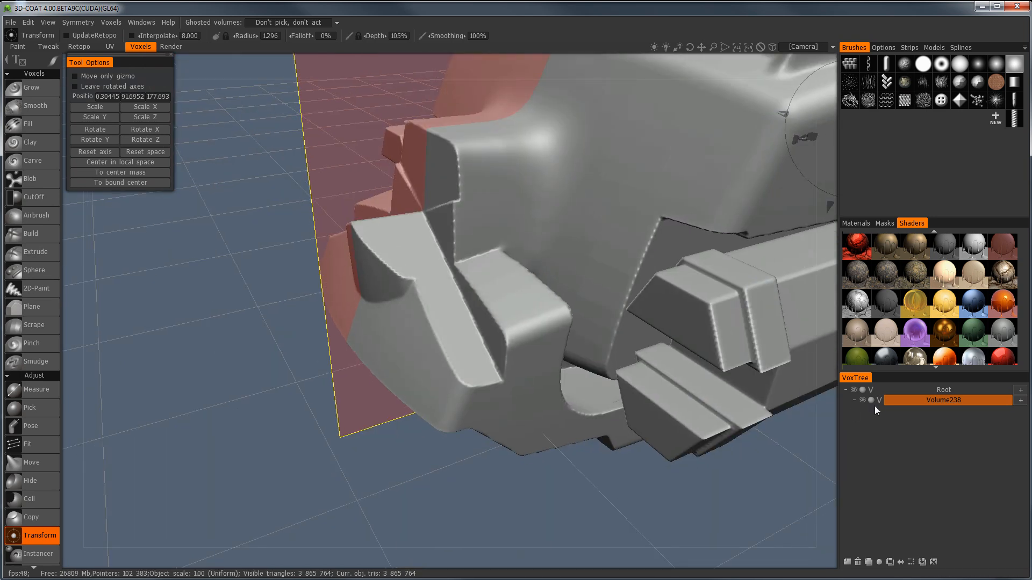
Step: Return Volume238 to surface mode and activate the CreaseClay tool
key(Return)
alt+drag(731, 299, 591, 370)
scroll(46, 337, down, 5)
click(38, 389)
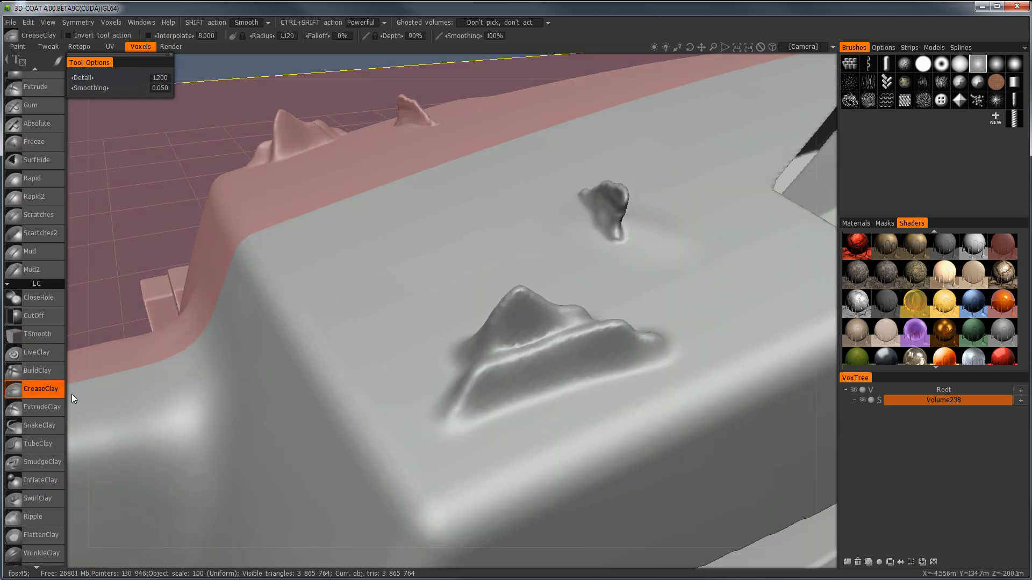
Step: Examine the body's front and the long faceted beam along its side from several angles
alt+middle_drag(384, 381, 350, 333)
alt+right_drag(349, 333, 338, 354)
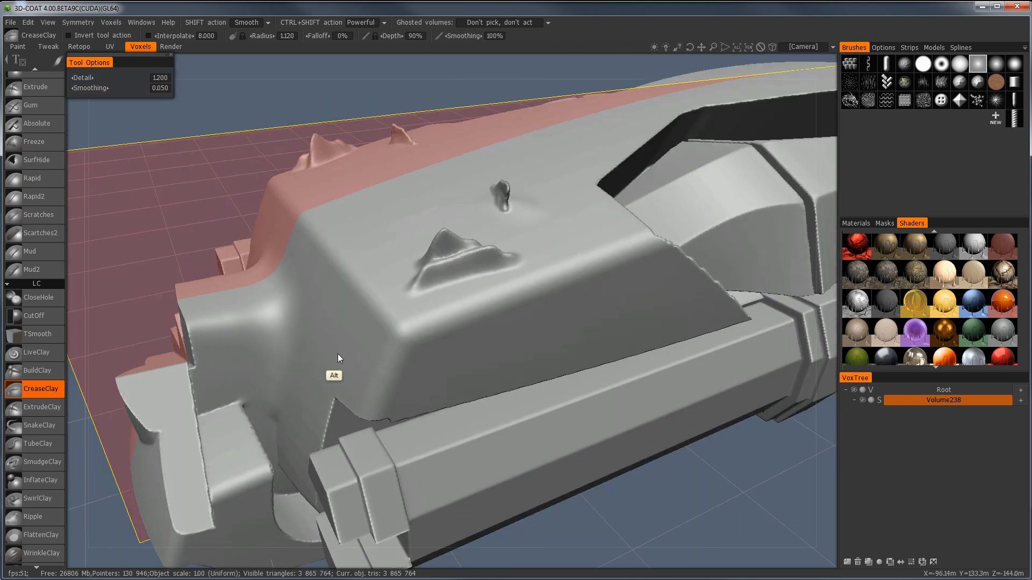
alt+middle_drag(338, 355, 317, 360)
alt+drag(317, 360, 314, 315)
alt+middle_drag(314, 315, 317, 302)
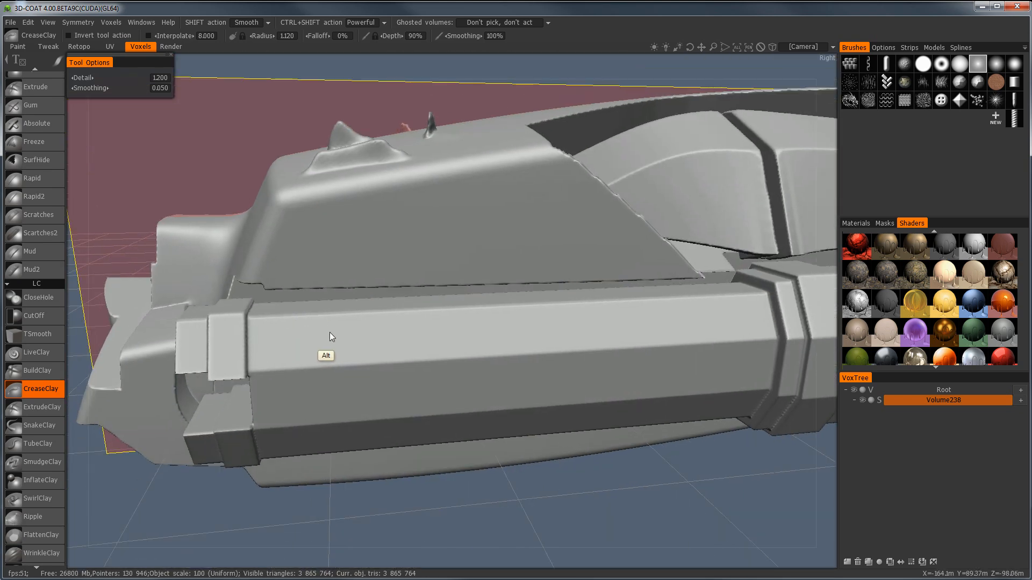
alt+right_drag(330, 332, 346, 332)
alt+middle_drag(346, 332, 337, 317)
alt+drag(338, 317, 299, 373)
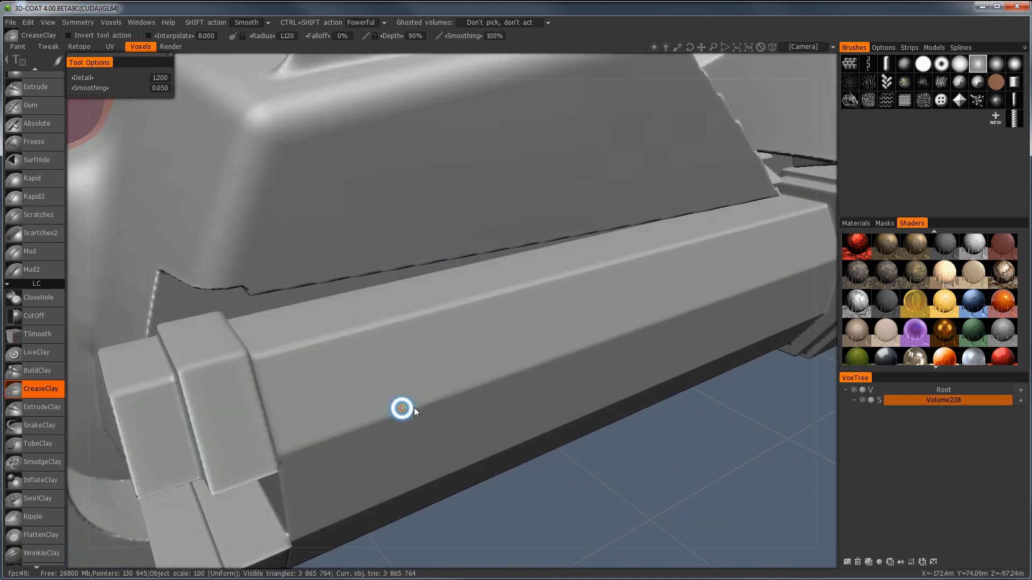
Step: Run inverted CreaseClay strokes along the body's upper front edge with a soft round brush tip at radius 15.740 and depth 90%
click(1011, 66)
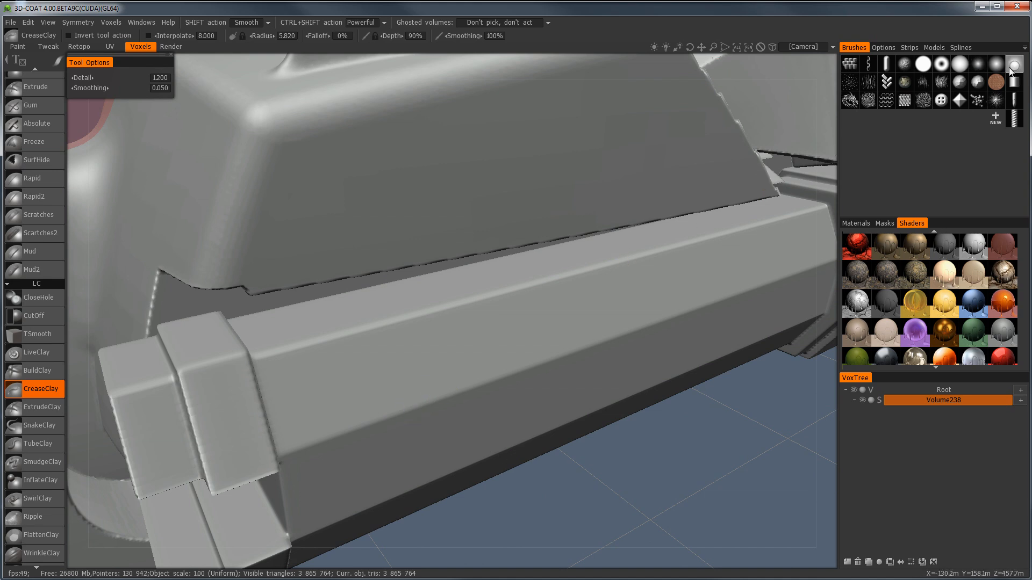
mouse_move(581, 369)
alt+mouse_down()
mouse_move(500, 405)
mouse_move(497, 373)
alt+mouse_up()
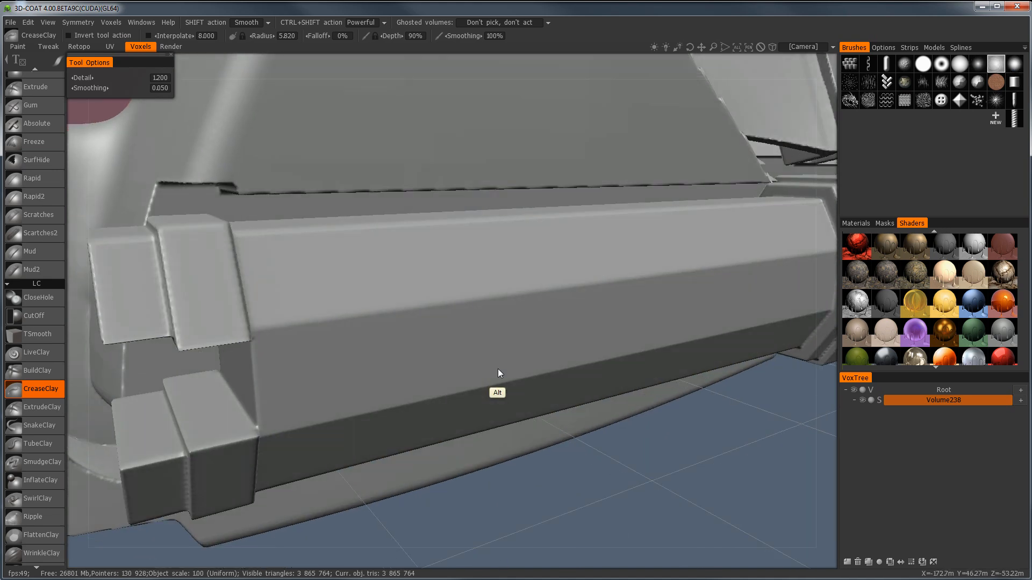
mouse_move(321, 318)
mouse_down()
mouse_move(459, 300)
mouse_move(465, 347)
mouse_move(520, 391)
mouse_move(491, 395)
mouse_move(480, 420)
mouse_move(435, 365)
mouse_up()
scroll(285, 209, up, 5)
ctrl+drag(257, 180, 328, 246)
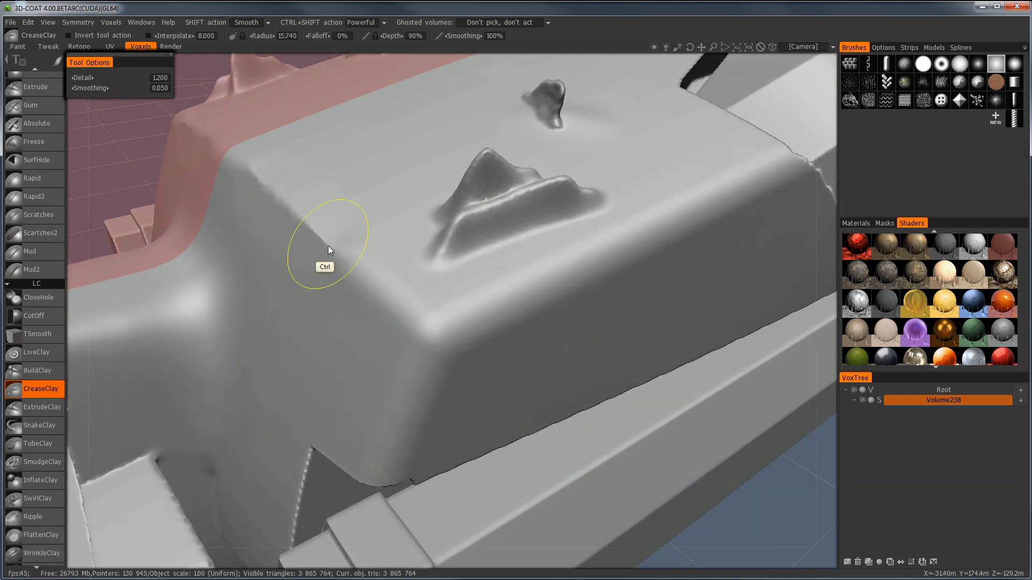
mouse_move(380, 292)
ctrl+mouse_down()
mouse_move(391, 302)
mouse_move(254, 175)
mouse_move(404, 321)
mouse_move(266, 181)
mouse_move(392, 307)
ctrl+mouse_up()
Step: Sharpen the upper front edge with inverted CreaseClay strokes at radius 6.698, plus finer regular strokes at radius 2.971
right_drag(327, 240, 297, 246)
ctrl+drag(232, 162, 403, 319)
ctrl+drag(243, 161, 286, 196)
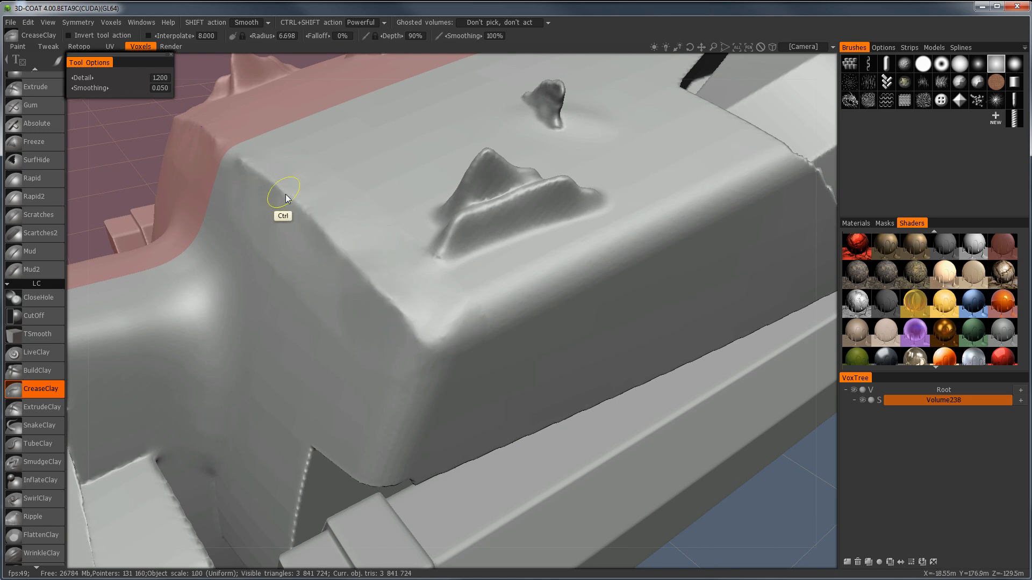
ctrl+drag(402, 318, 410, 327)
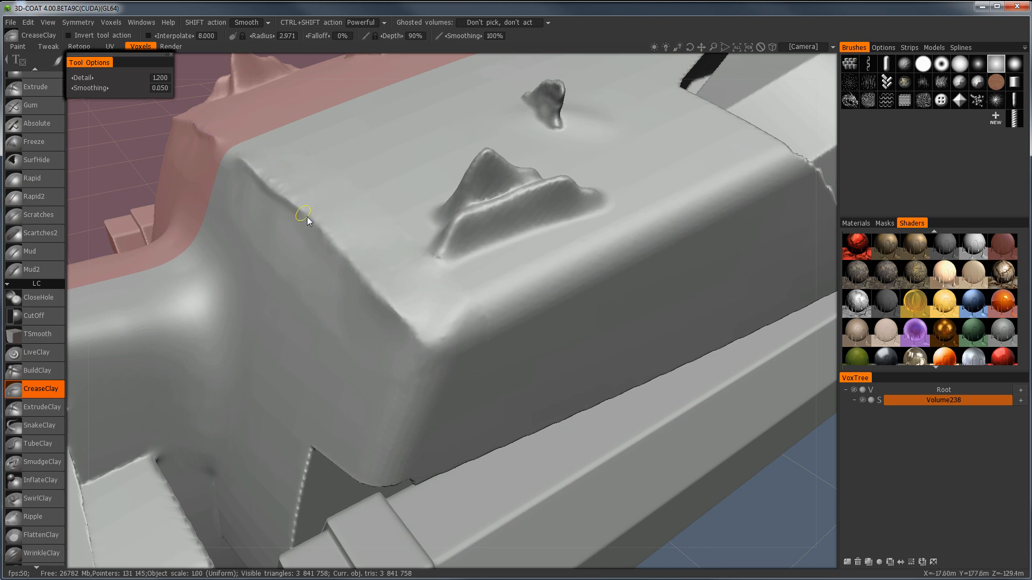
drag(393, 310, 256, 177)
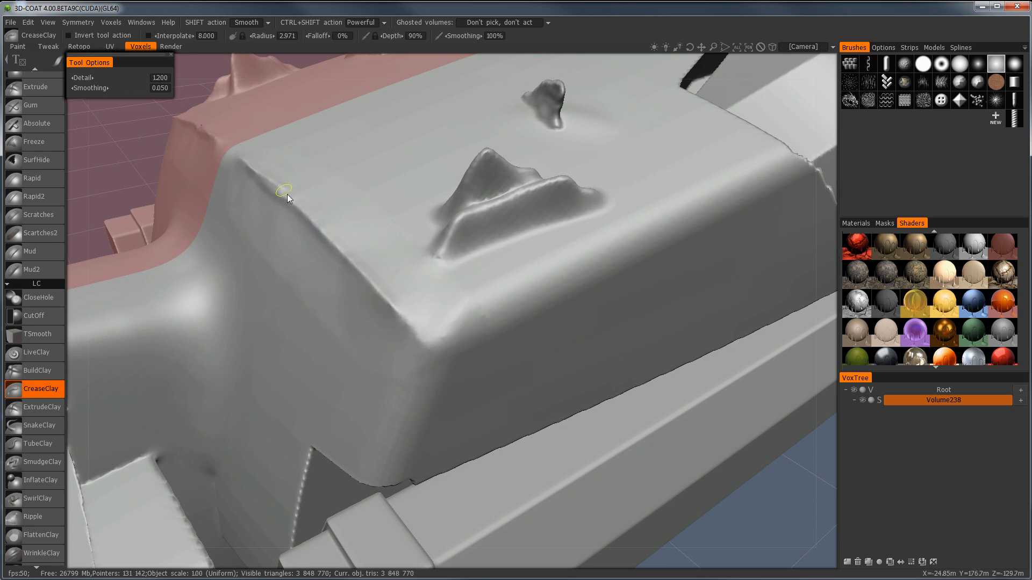
drag(347, 249, 371, 278)
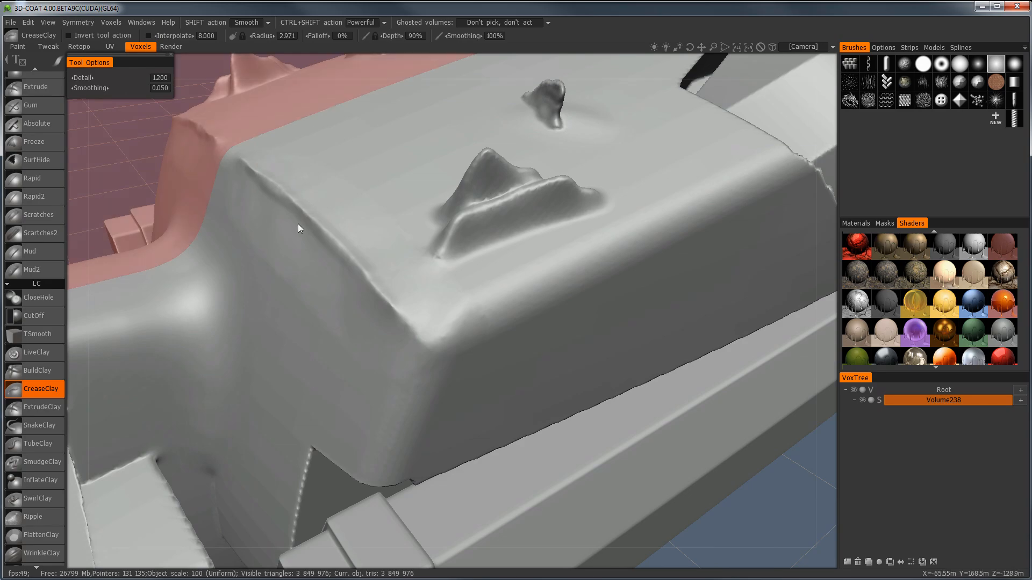
Step: Show the wireframe and run another CreaseClay stroke along the densely meshed upper front edge
alt+drag(299, 223, 307, 224)
alt+right_drag(307, 224, 336, 230)
key(w)
alt+drag(334, 230, 321, 227)
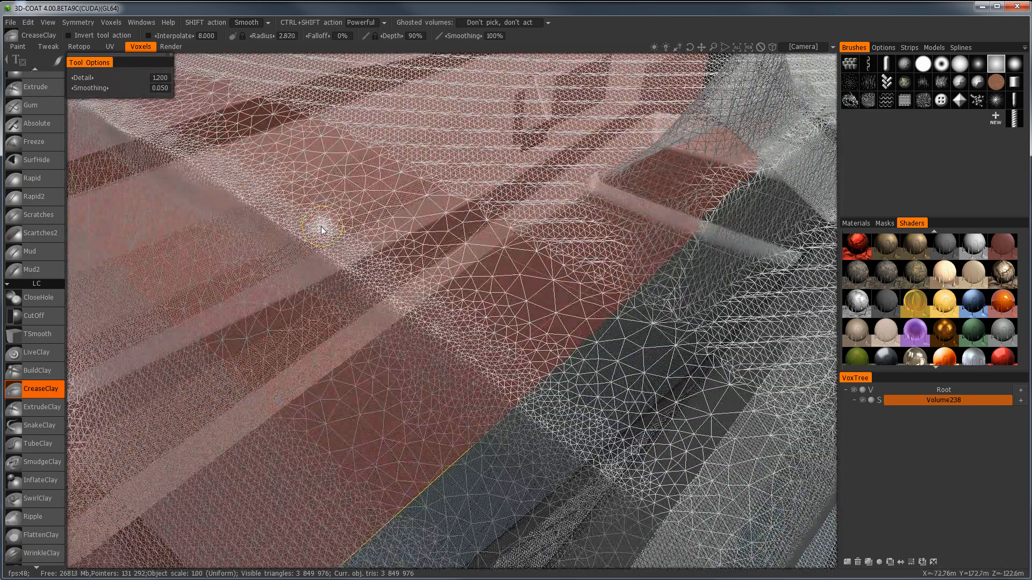
mouse_move(151, 150)
mouse_down()
mouse_move(326, 251)
mouse_move(511, 385)
mouse_move(540, 389)
mouse_up()
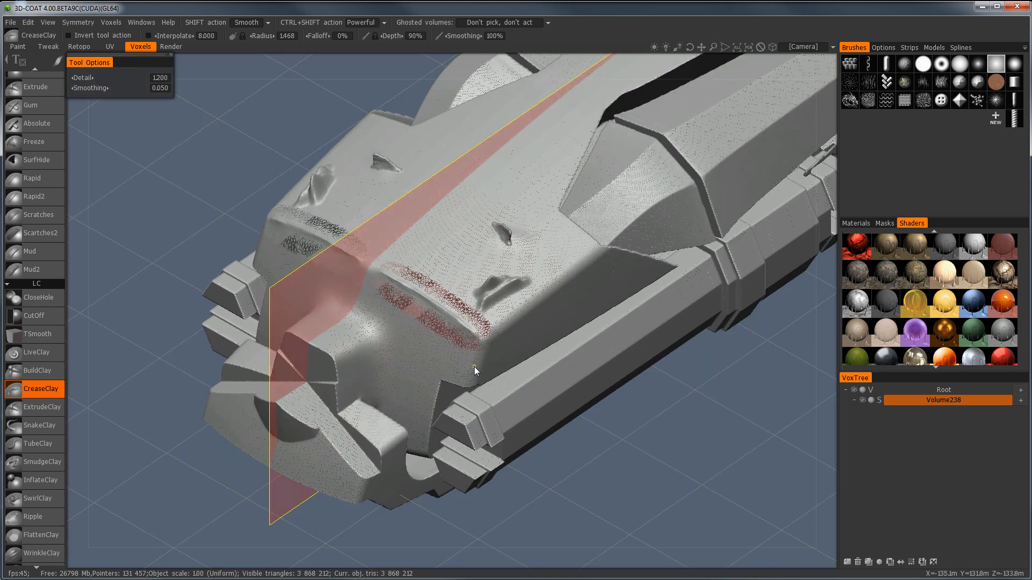
Step: Examine the creased front edge with the wireframe hidden, and look over the surface sculpting tools and preset models
scroll(472, 365, up, 6)
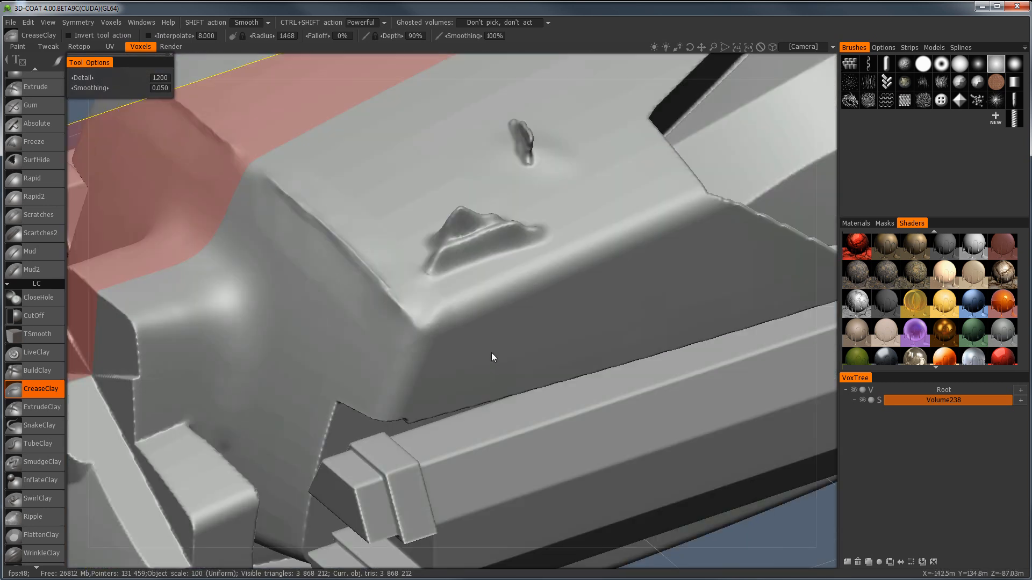
mouse_move(491, 352)
middle_down()
mouse_move(436, 324)
mouse_move(512, 377)
mouse_move(420, 340)
mouse_move(436, 398)
mouse_move(488, 398)
mouse_move(433, 372)
mouse_move(460, 374)
mouse_move(471, 356)
mouse_move(475, 376)
mouse_move(346, 370)
middle_up()
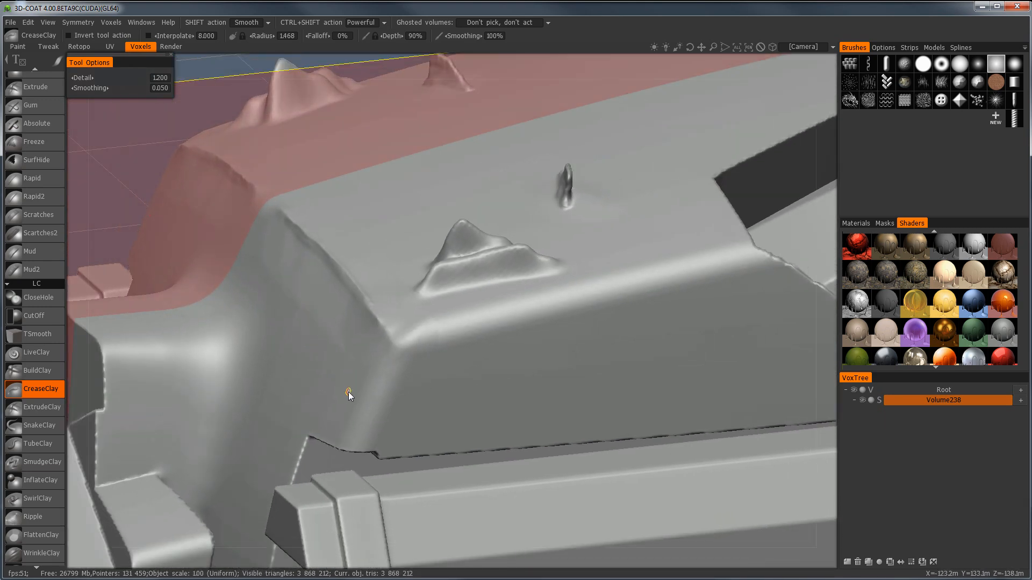
mouse_move(277, 192)
middle_down()
mouse_move(327, 269)
mouse_move(301, 283)
middle_up()
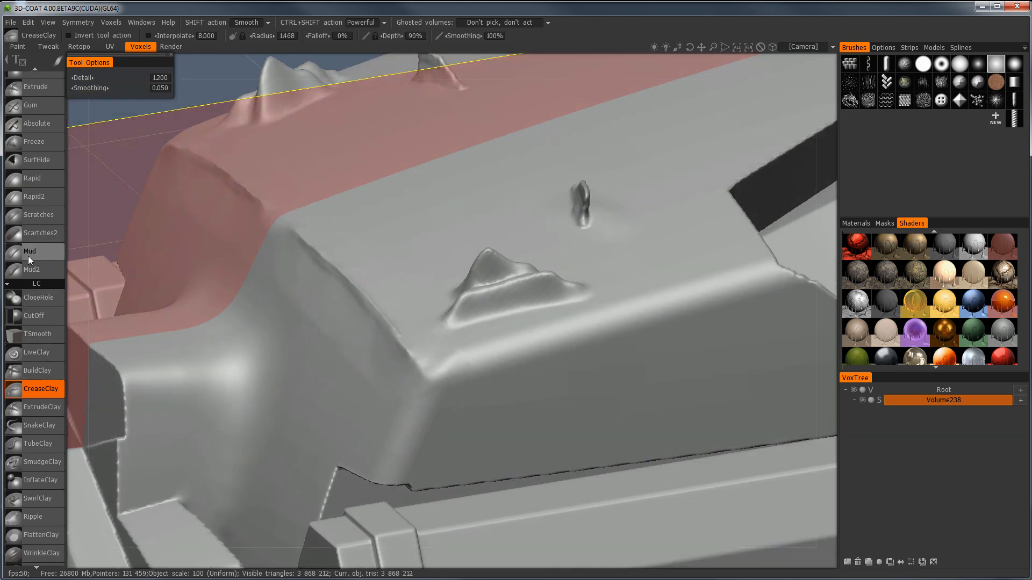
scroll(23, 472, down, 3)
scroll(37, 372, up, 6)
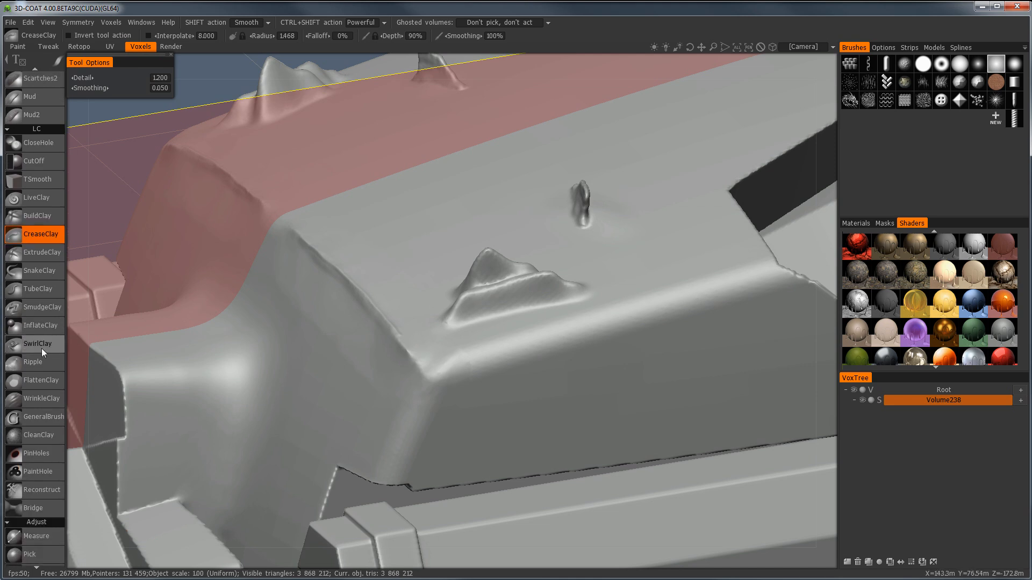
scroll(31, 366, up, 3)
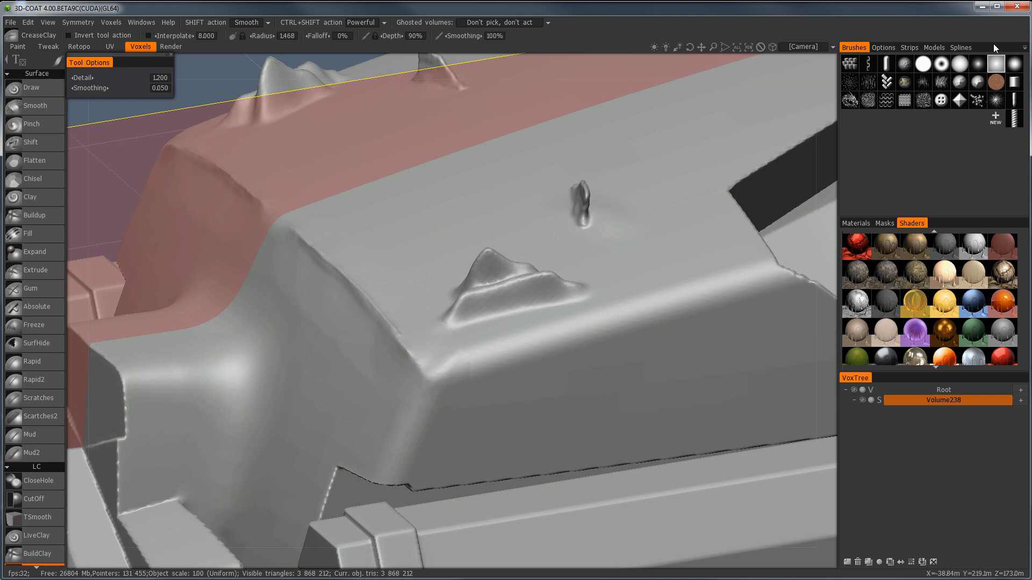
click(934, 47)
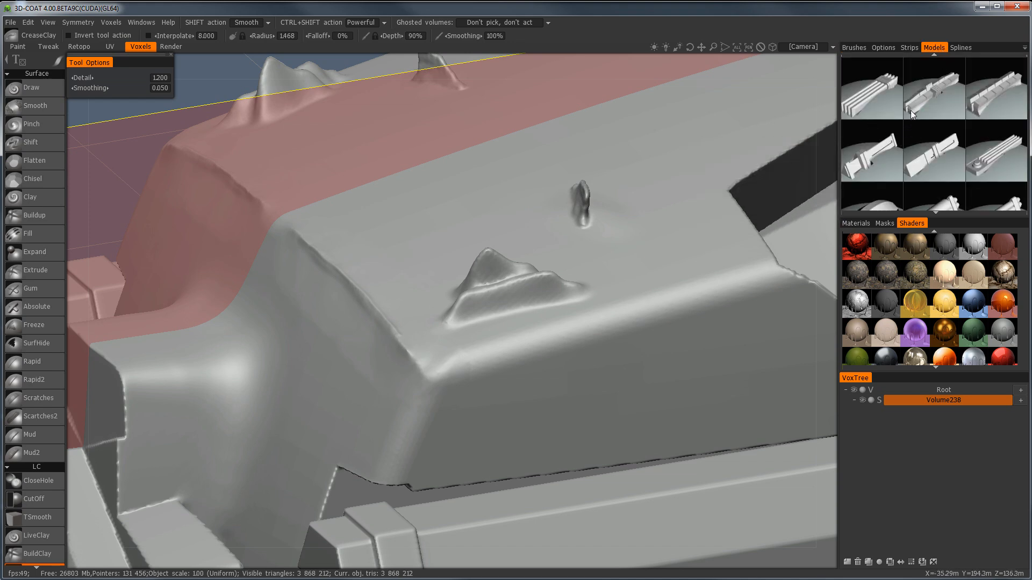
mouse_move(910, 111)
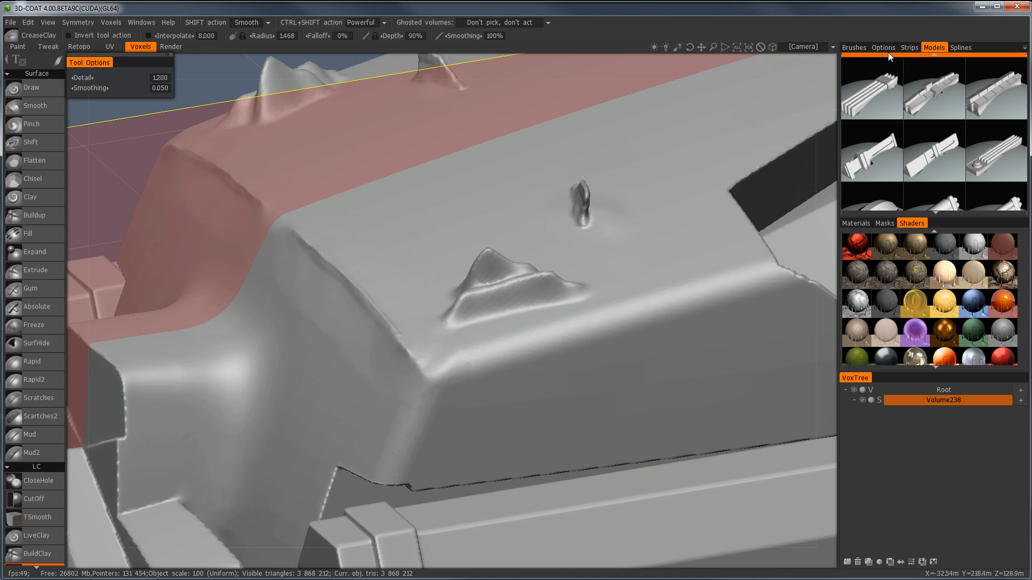
Step: Switch to the Paint room and paint the body's upper front blue with a soft brush at radius 144 and 100% opacity
click(17, 47)
mouse_move(340, 250)
mouse_down()
mouse_move(392, 279)
mouse_move(259, 60)
mouse_up()
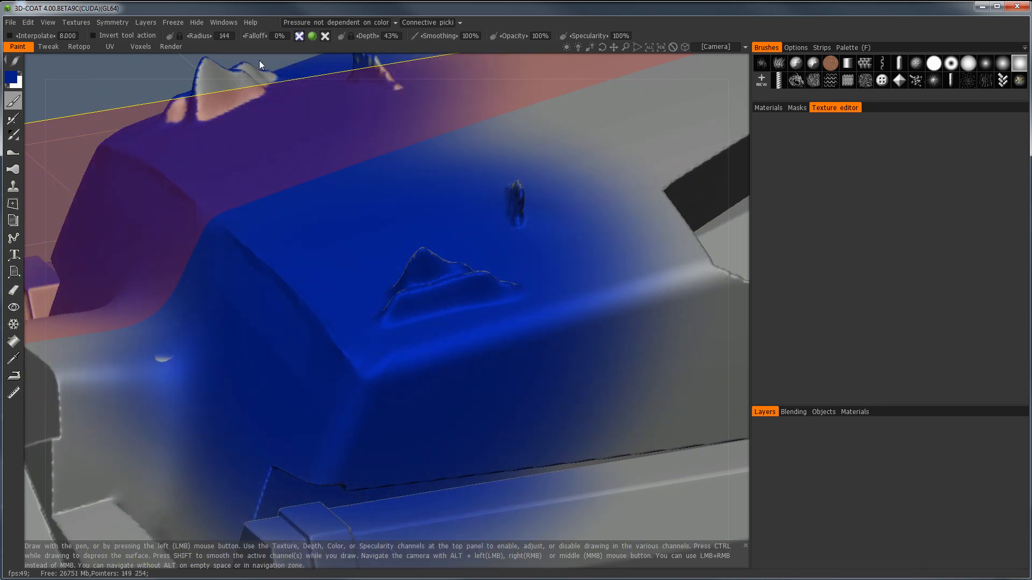
Step: Return to the Voxels room, open the voxel conversion for the painted surface volume, and cancel it
click(142, 46)
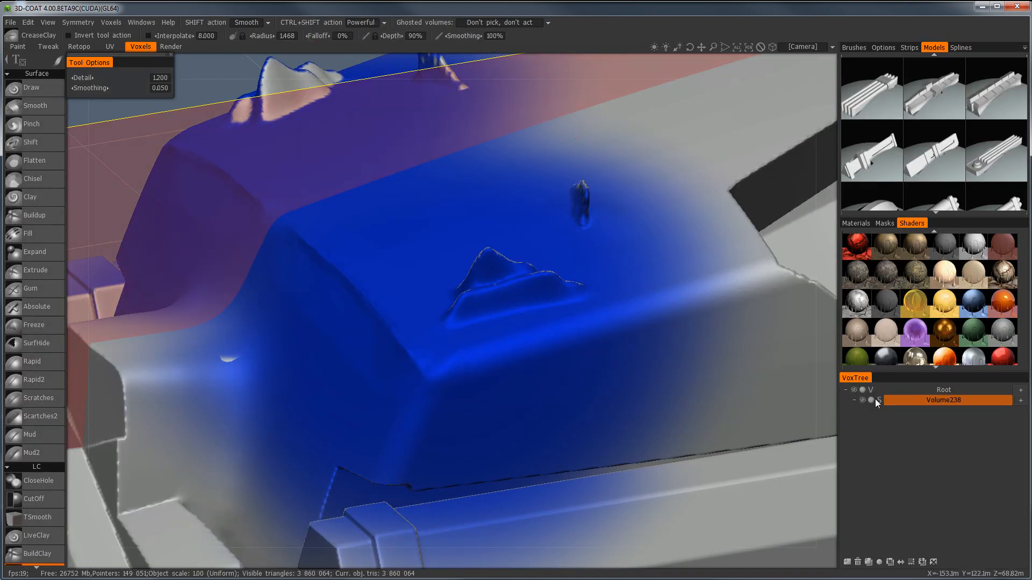
click(879, 400)
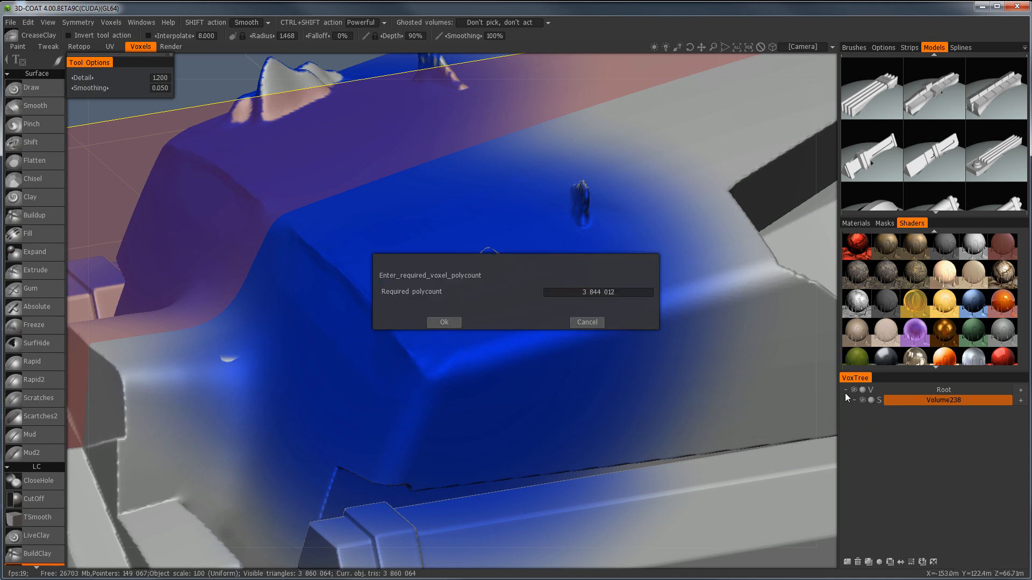
click(573, 322)
Step: Examine the painted surface-mode body from several angles, ending on a side view of the full model
alt+drag(491, 327, 485, 302)
alt+right_drag(484, 301, 395, 290)
alt+middle_drag(396, 290, 330, 263)
alt+right_drag(330, 263, 355, 270)
alt+middle_drag(467, 298, 446, 343)
alt+right_drag(446, 343, 262, 337)
alt+drag(262, 337, 391, 325)
scroll(391, 326, up, 5)
alt+right_drag(497, 308, 393, 309)
mouse_move(393, 309)
alt+mouse_down()
mouse_move(292, 298)
mouse_move(414, 297)
mouse_move(385, 305)
alt+mouse_up()
alt+right_drag(385, 303, 408, 317)
alt+drag(408, 317, 411, 276)
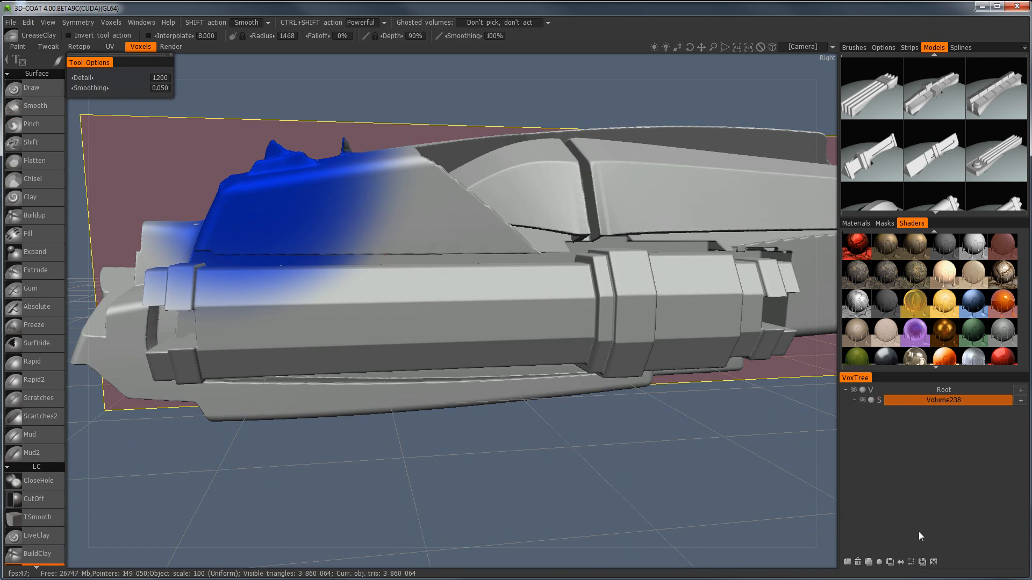
Step: Add a new voxel volume and place a sphere of radius 32.580 below the body with the Sphere tool
click(847, 562)
alt+right_drag(711, 451, 309, 292)
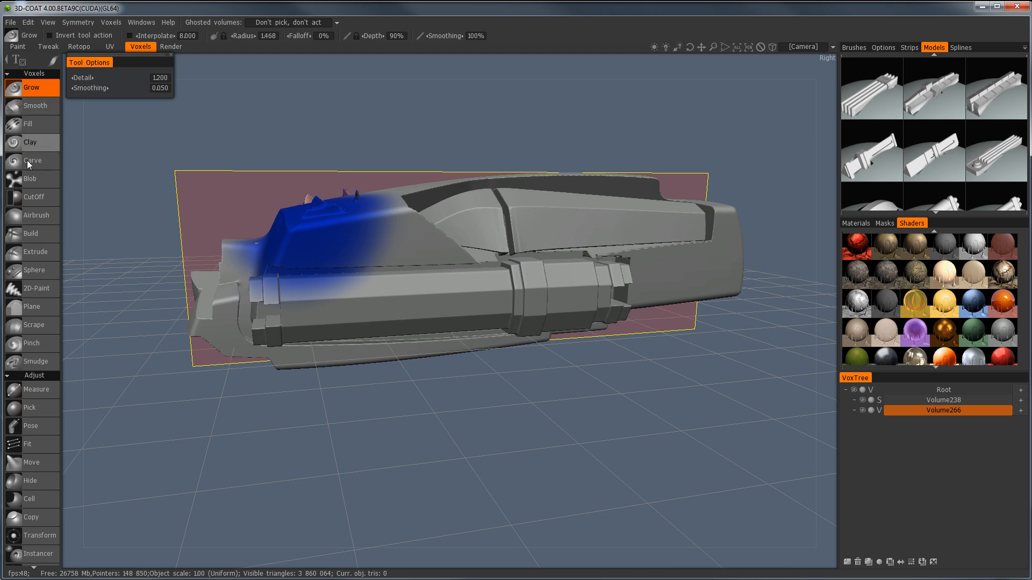
click(38, 269)
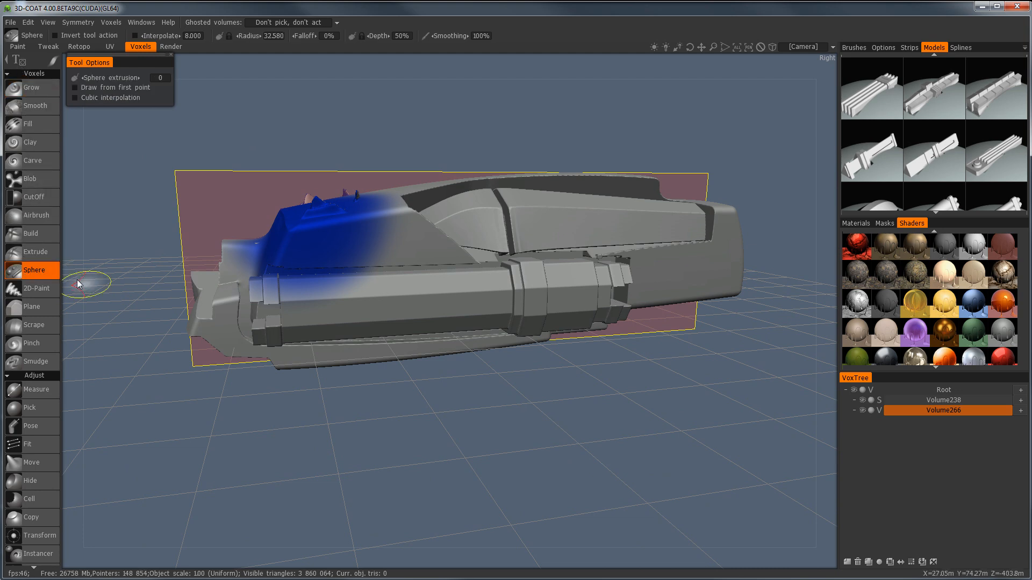
key(space)
click(401, 457)
drag(449, 418, 401, 410)
Step: Inspect the sphere's voxel density up close with the wireframe shown, and undo the sphere
alt+right_drag(401, 411, 451, 425)
alt+middle_drag(362, 422, 397, 365)
alt+drag(397, 366, 347, 377)
alt+right_drag(347, 377, 371, 383)
alt+middle_drag(343, 366, 386, 305)
alt+drag(352, 326, 318, 317)
alt+right_drag(319, 317, 337, 325)
alt+middle_drag(339, 325, 411, 349)
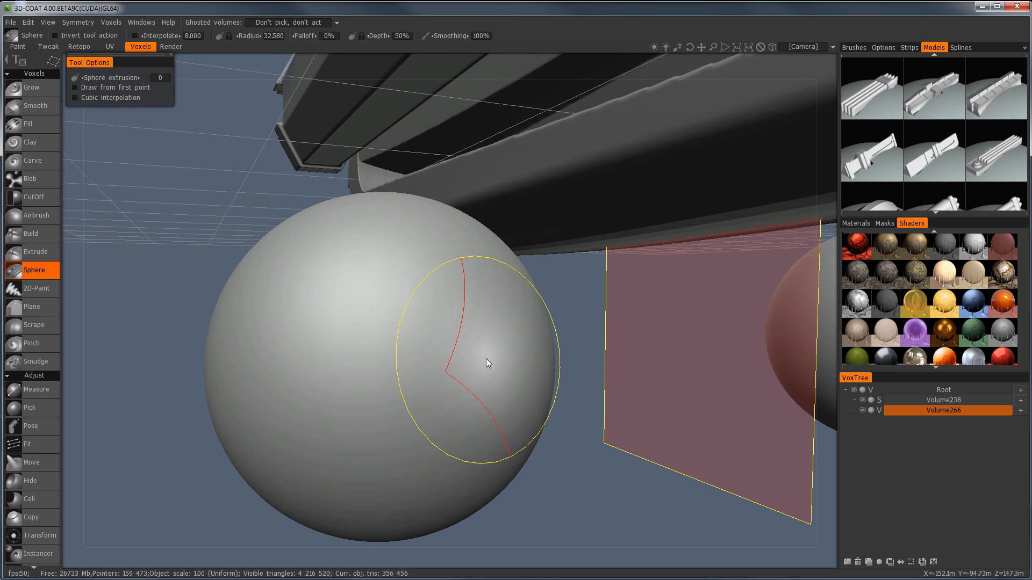
key(w)
alt+right_drag(442, 370, 481, 380)
alt+middle_drag(423, 330, 436, 317)
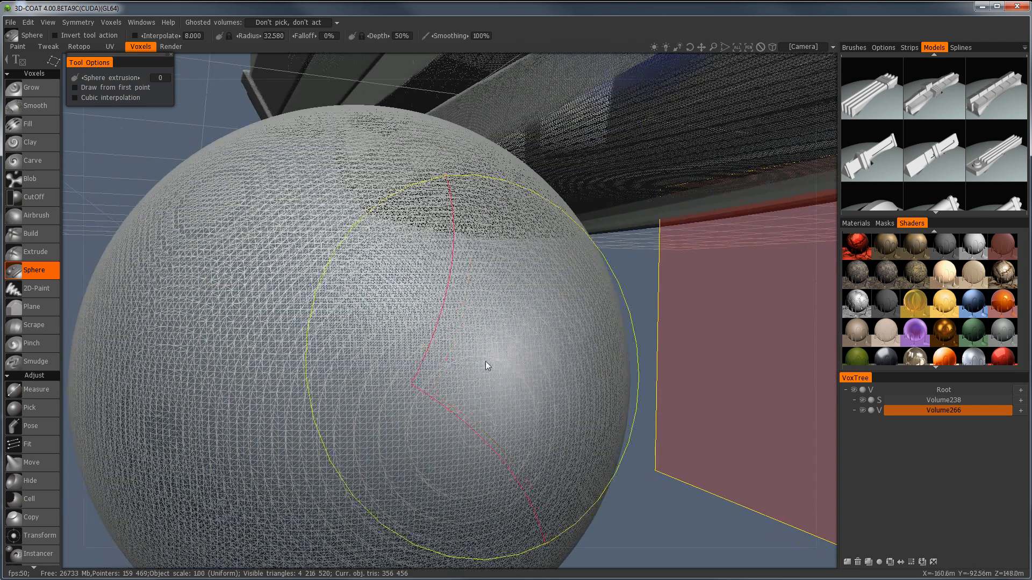
key(ctrl+z)
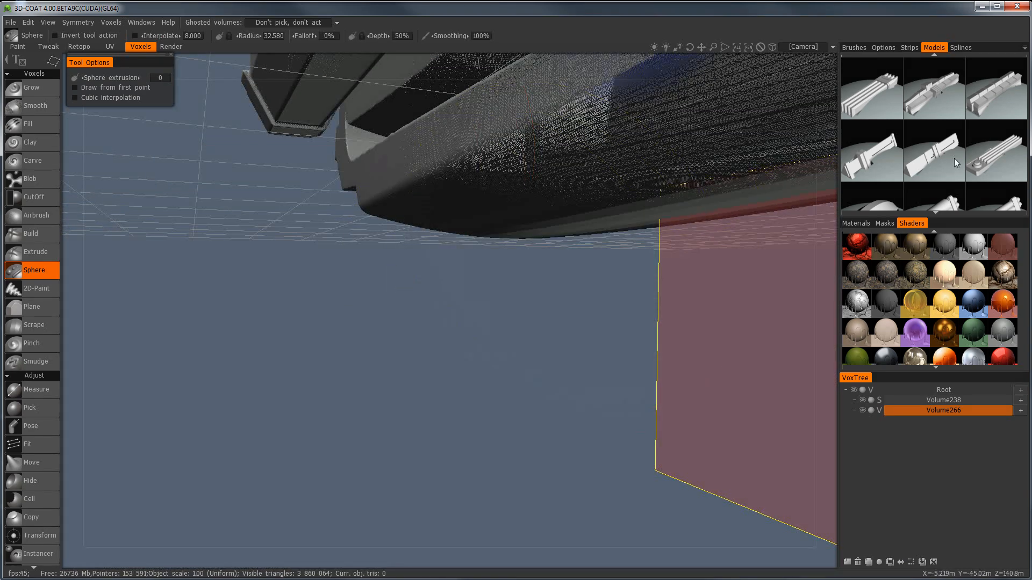
Step: Load the long flat preset model, lower it below the body to about Y -155.94, and merge it into the new volume
click(904, 173)
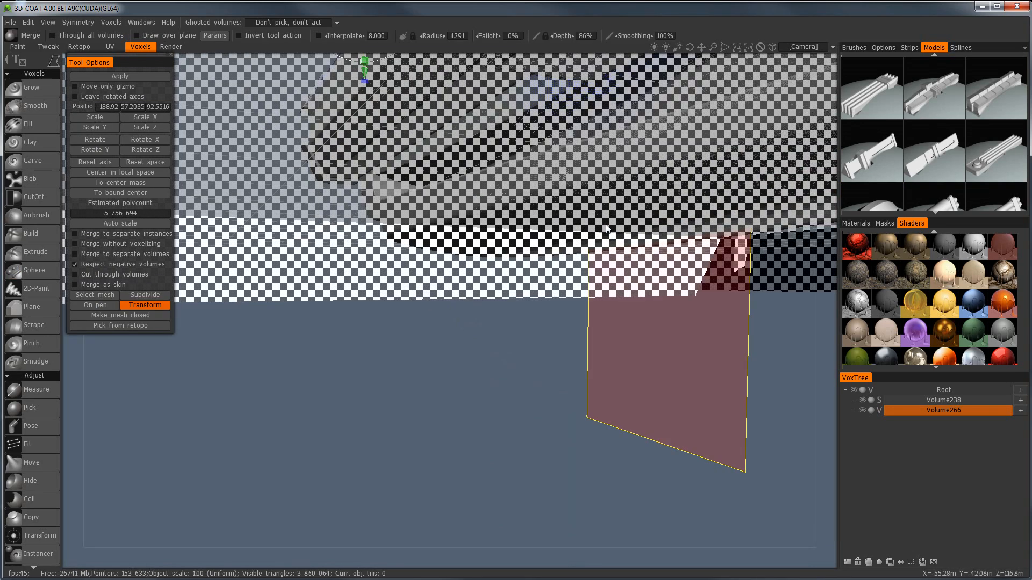
drag(476, 148, 477, 281)
drag(475, 361, 369, 283)
right_drag(369, 282, 526, 322)
middle_drag(526, 323, 413, 322)
drag(413, 321, 431, 333)
right_drag(431, 333, 462, 328)
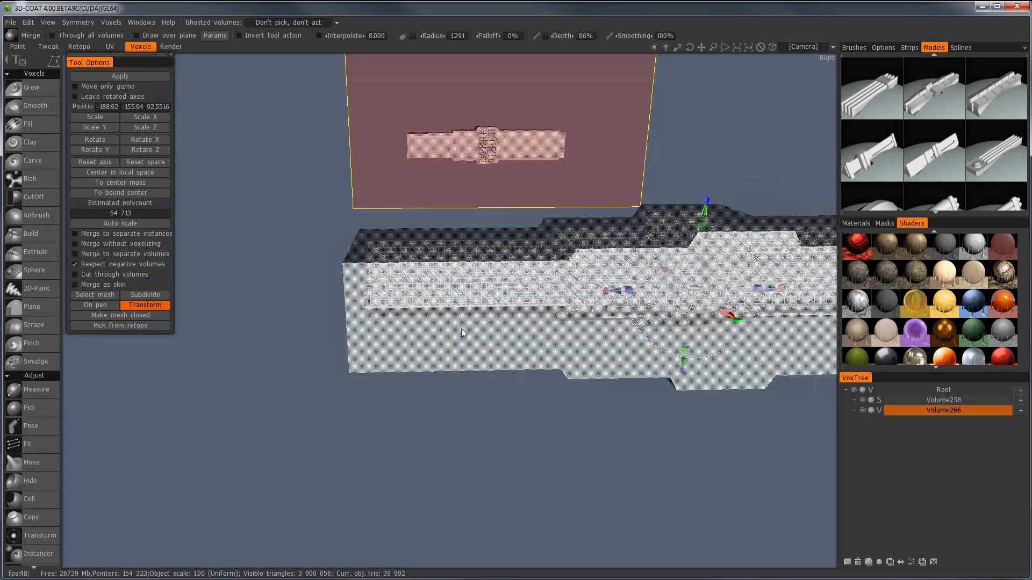
Step: Undo the merged preset and raise the empty new volume's voxel density to 2x
click(32, 73)
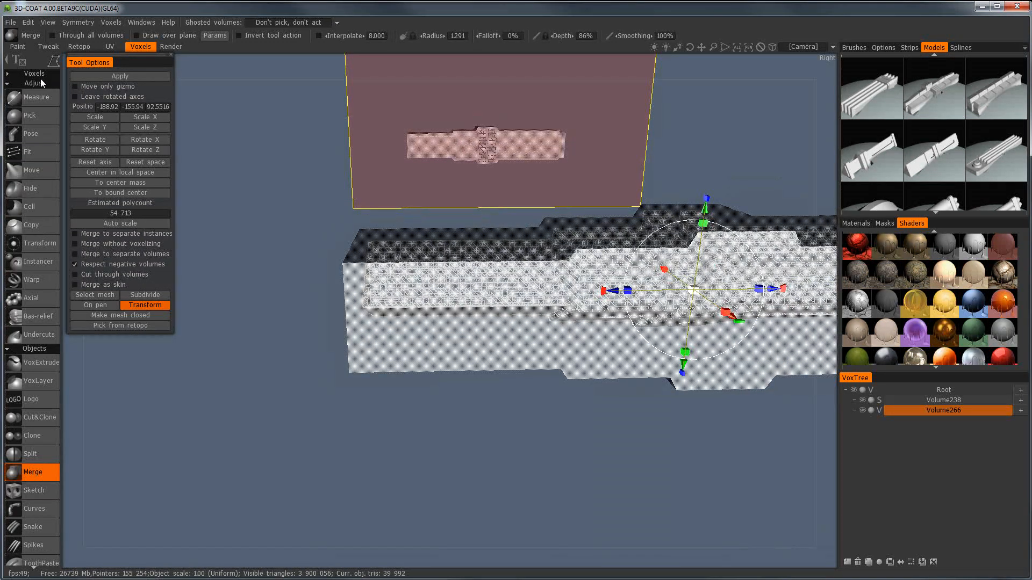
click(40, 77)
alt+middle_drag(498, 281, 386, 307)
mouse_move(386, 306)
alt+mouse_down()
mouse_move(469, 305)
mouse_move(531, 278)
mouse_move(486, 290)
mouse_move(415, 288)
mouse_move(551, 333)
mouse_move(538, 361)
mouse_move(363, 311)
mouse_move(491, 344)
alt+mouse_up()
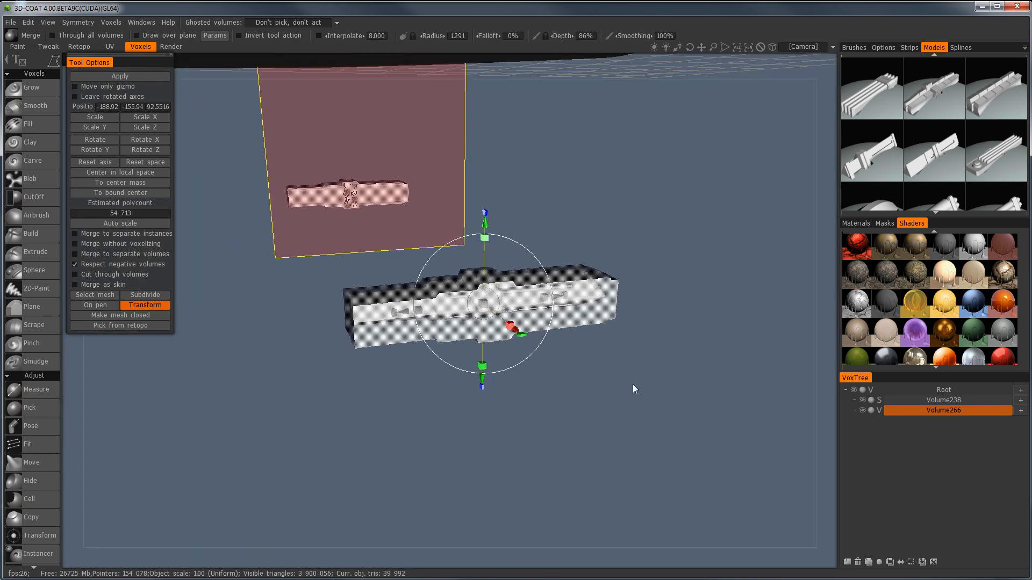
click(911, 561)
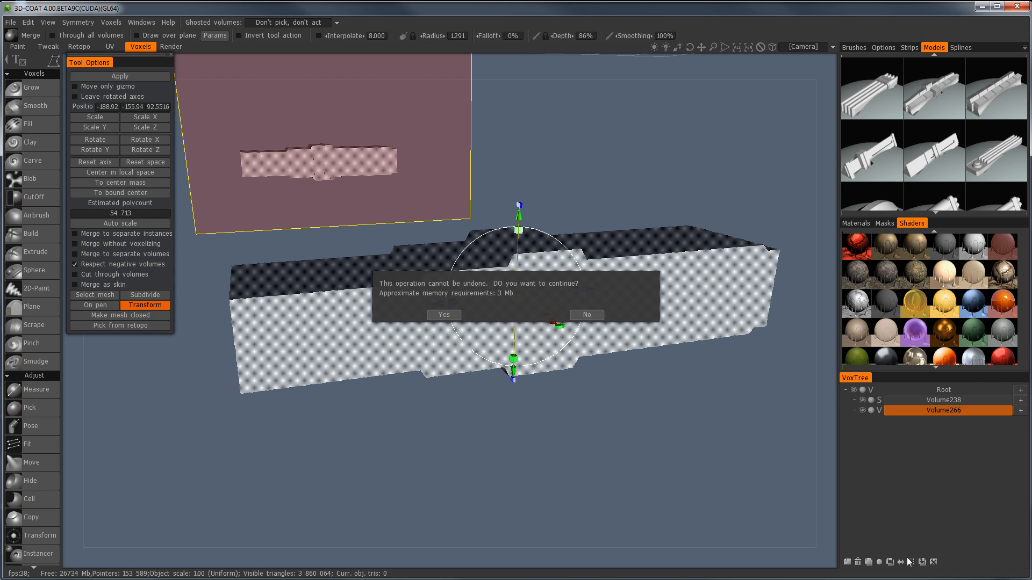
click(445, 314)
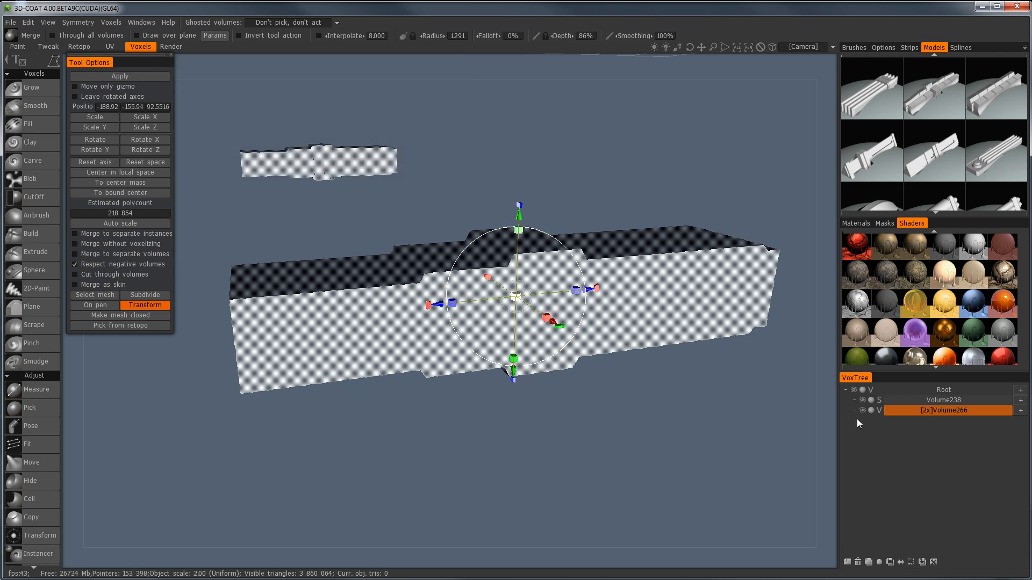
Step: Raise the new volume's density to 4x with Res+ and merge the preset model into it again
scroll(25, 511, down, 3)
scroll(25, 511, down, 10)
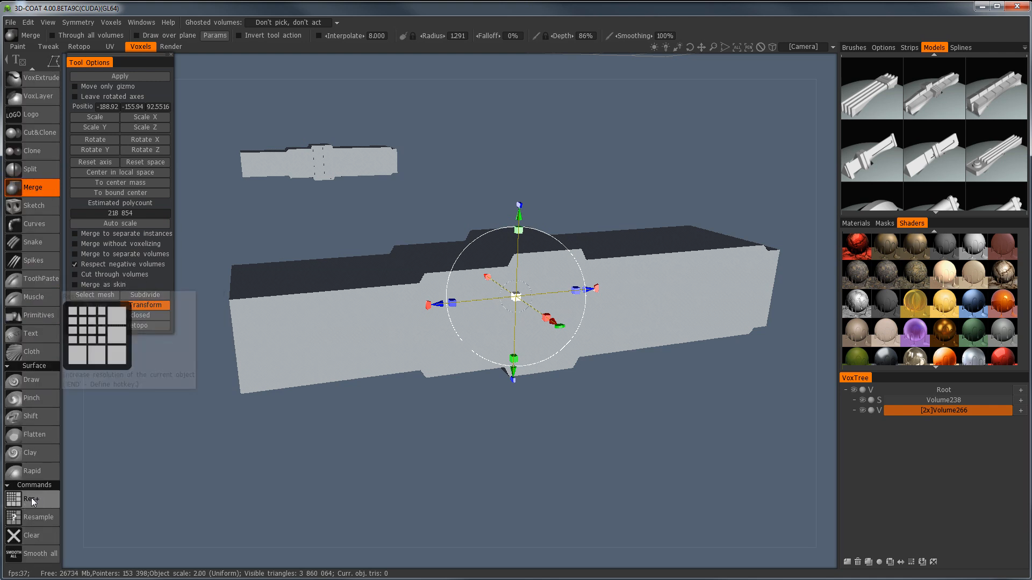
click(31, 498)
click(444, 315)
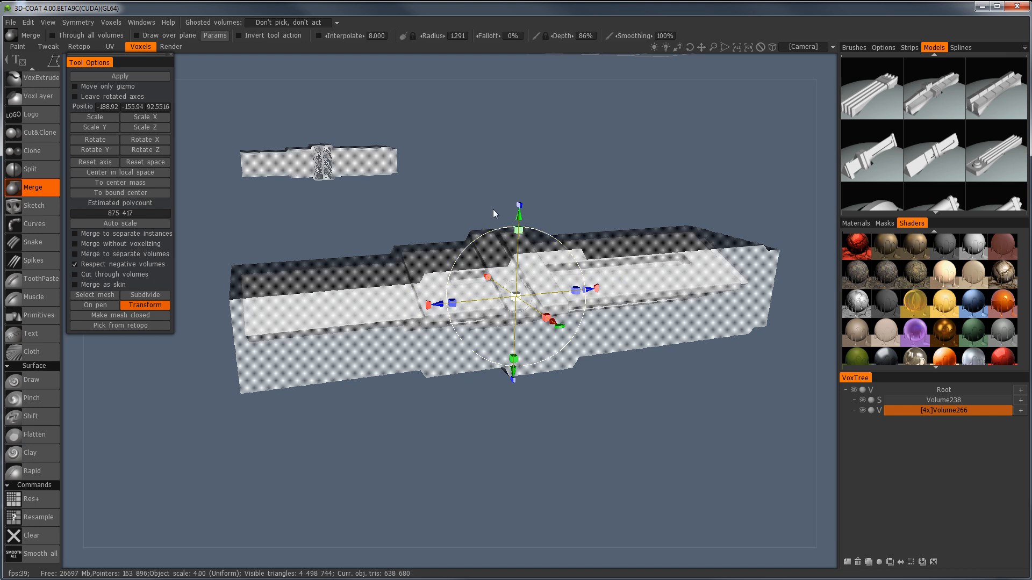
Step: Lower the preset's placement preview to about Y -200.95 and compare the merged detail with the main body from several angles
drag(518, 217, 511, 405)
drag(507, 349, 571, 355)
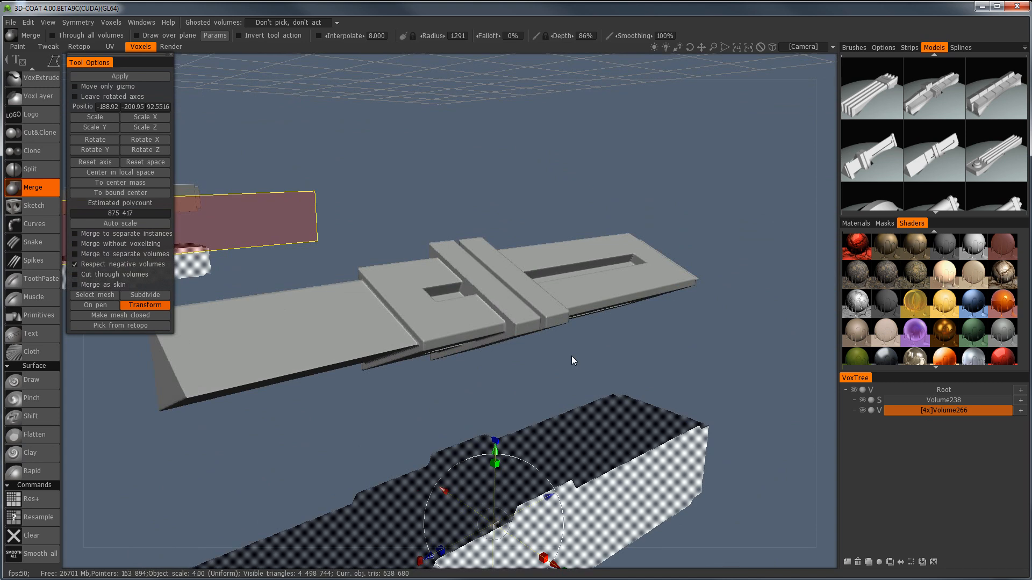
right_drag(626, 339, 559, 331)
middle_drag(559, 331, 556, 392)
right_drag(556, 392, 514, 311)
middle_drag(513, 311, 541, 404)
drag(512, 302, 513, 340)
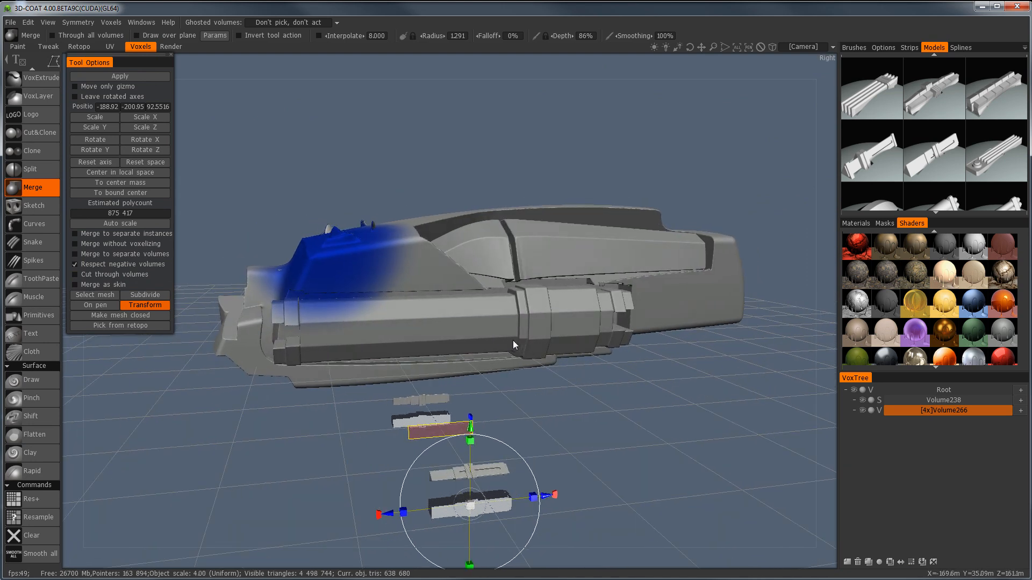
drag(405, 340, 456, 290)
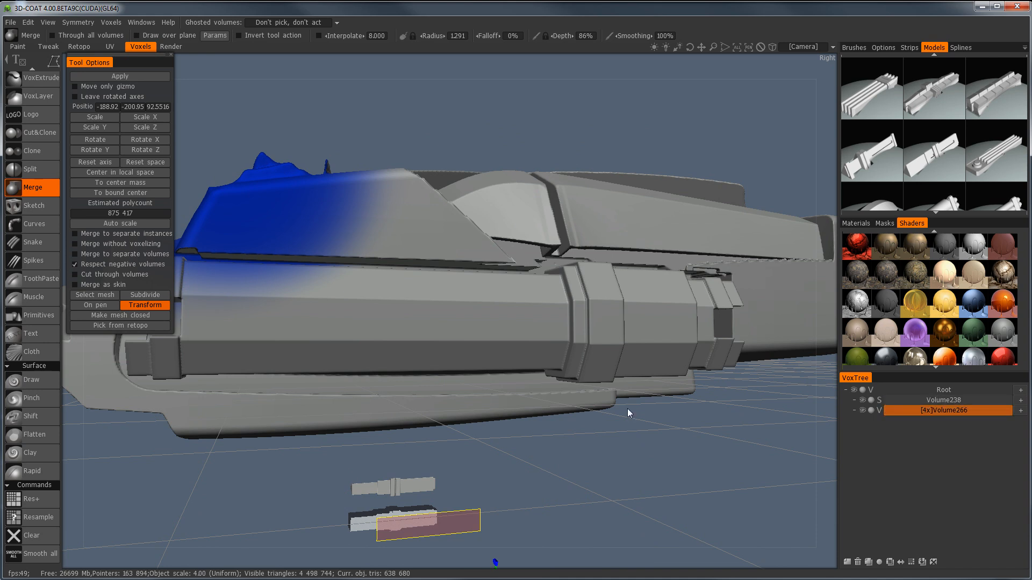
mouse_move(467, 405)
right_down()
mouse_move(450, 385)
mouse_move(487, 401)
mouse_move(456, 399)
mouse_move(468, 408)
right_up()
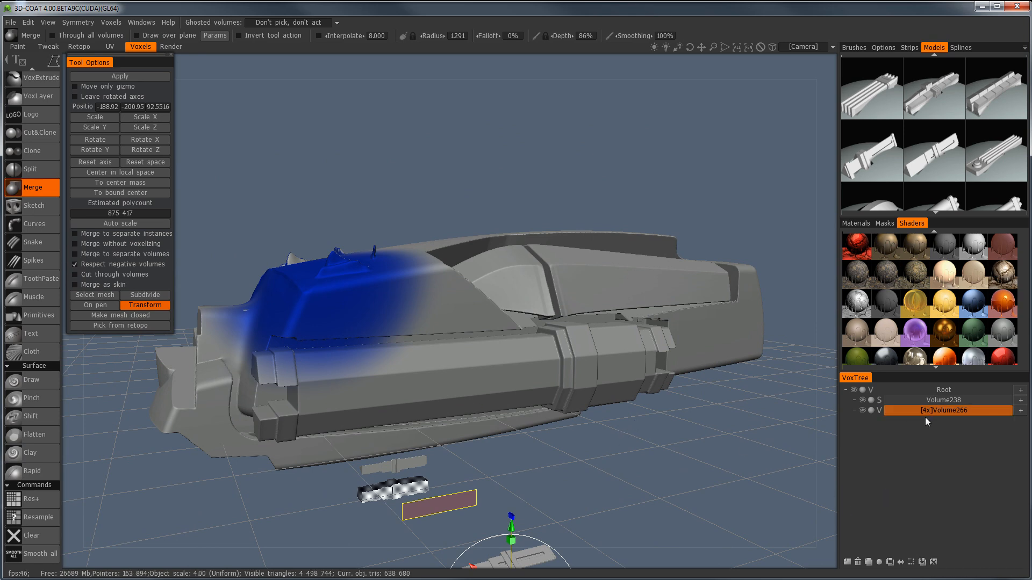
right_drag(580, 398, 795, 387)
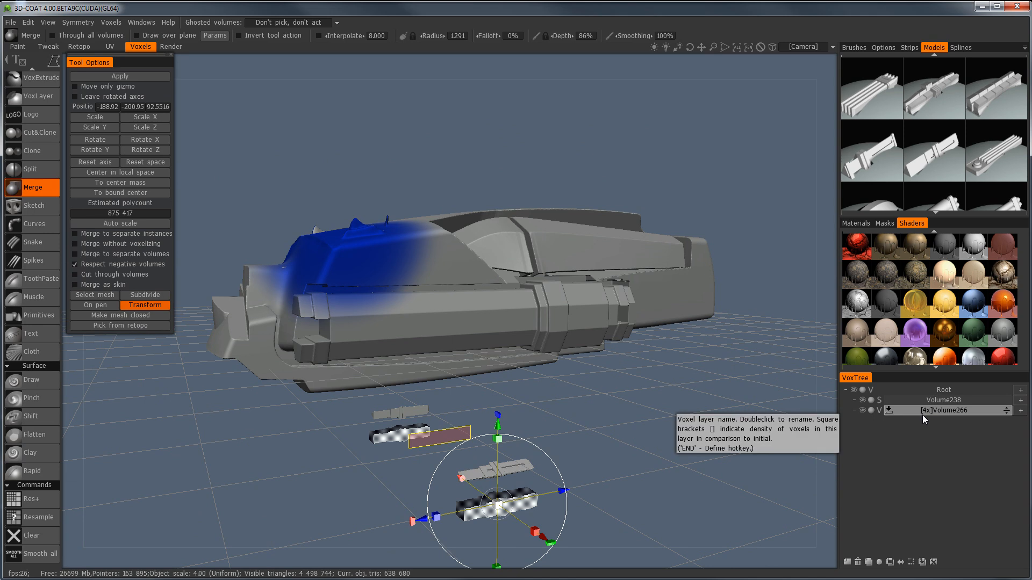
drag(438, 391, 495, 398)
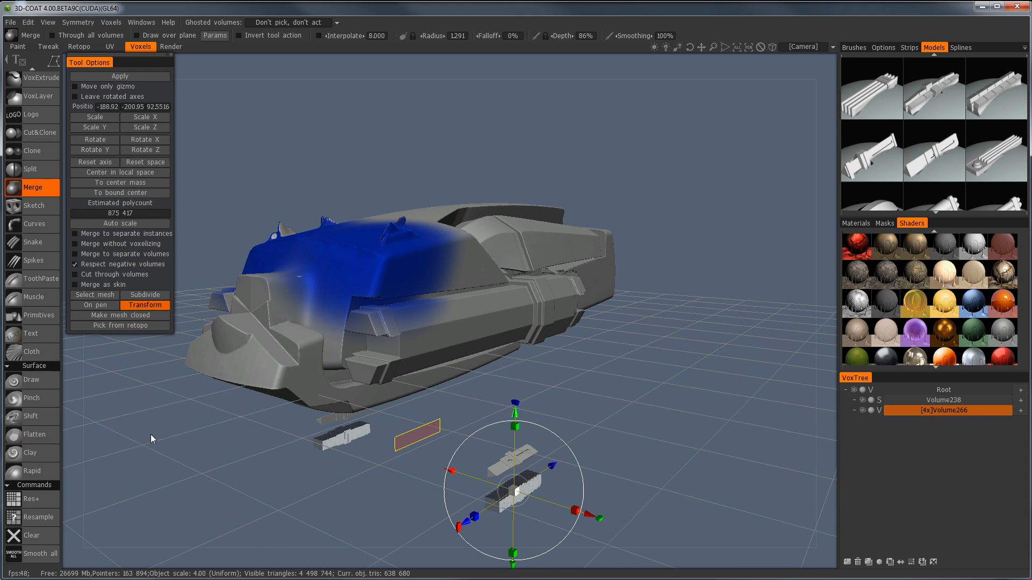
Step: Assign the PicMat_GreenClay shader to the 4x detail volume
alt+drag(447, 340, 408, 367)
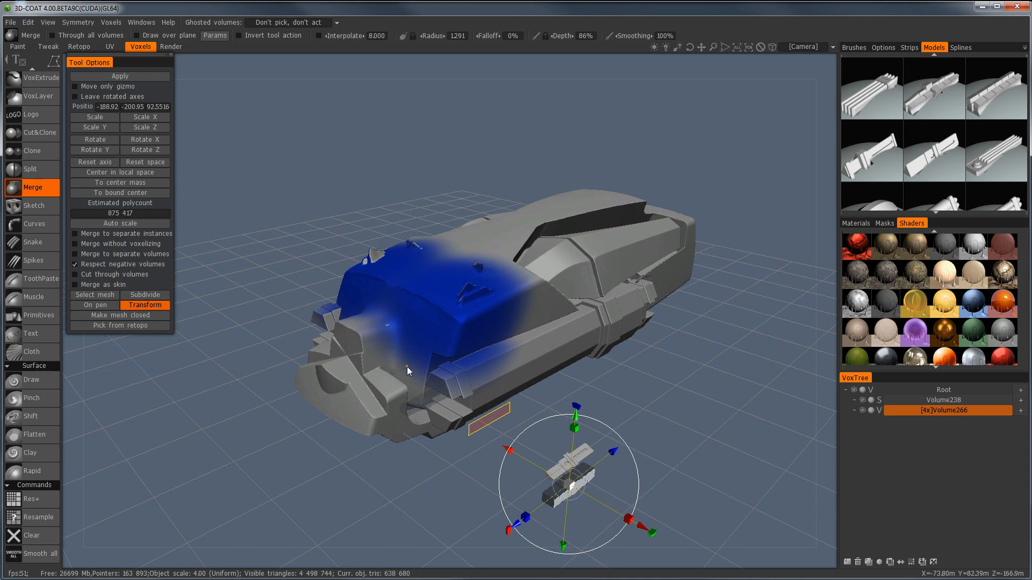
mouse_move(976, 334)
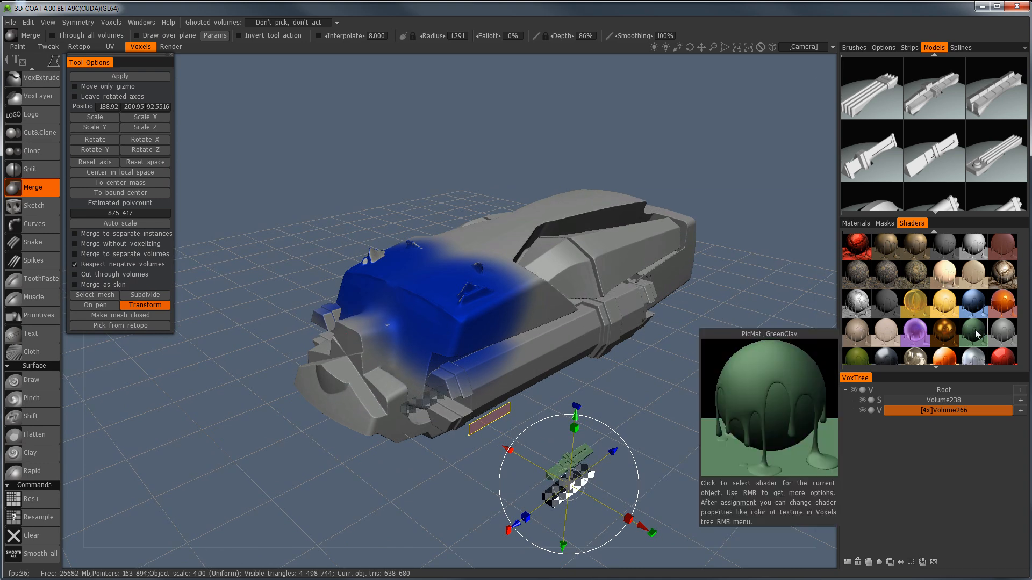
Step: Select the main body's volume and apply the Default shader, followed by PicMat_Grey_Clay
click(946, 400)
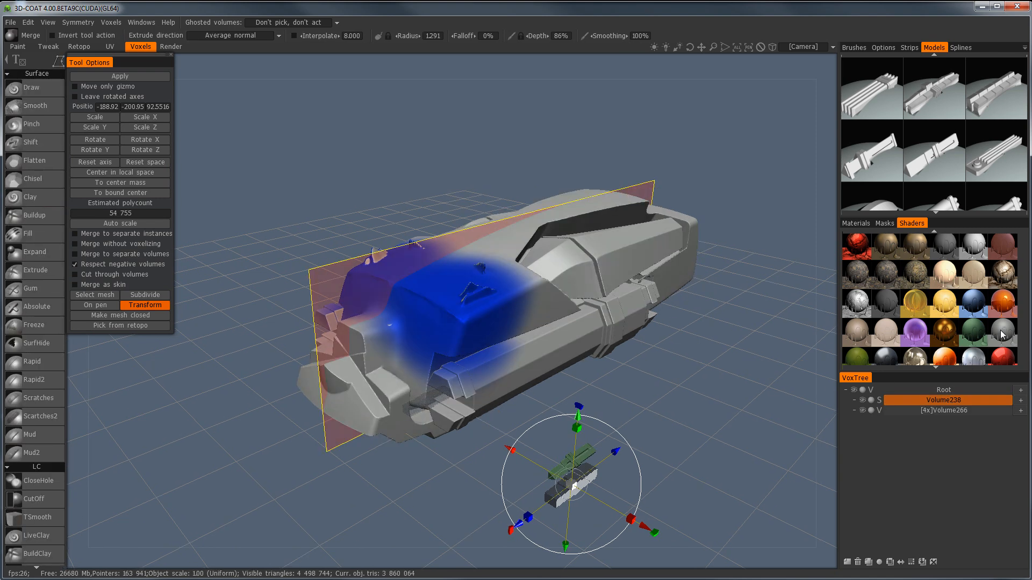
click(972, 249)
drag(691, 334, 679, 357)
mouse_move(1007, 339)
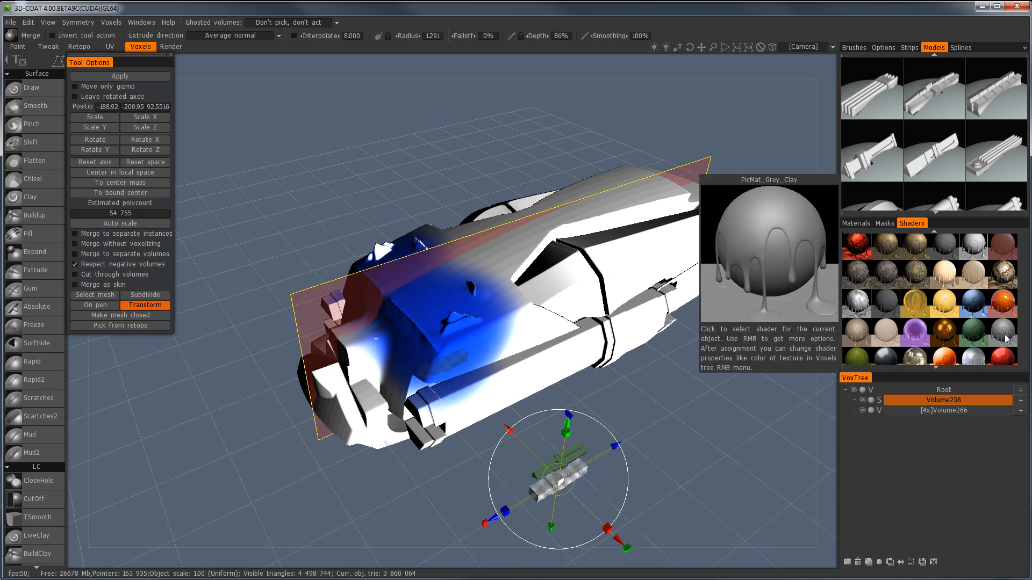
mouse_move(973, 245)
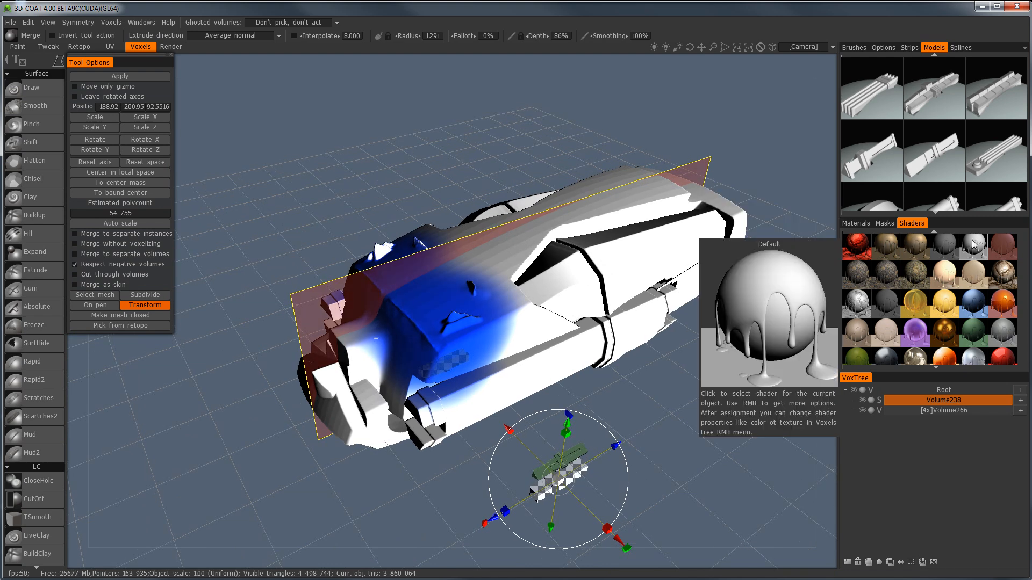
click(1006, 336)
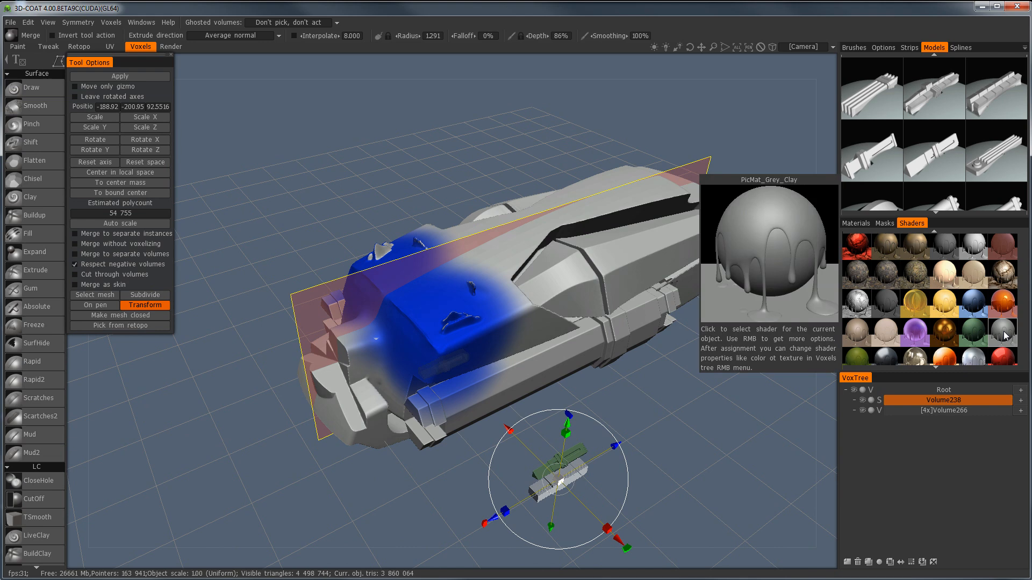
Step: Apply the blue metallic shader to the main body's volume and inspect it from several angles
drag(802, 373, 764, 311)
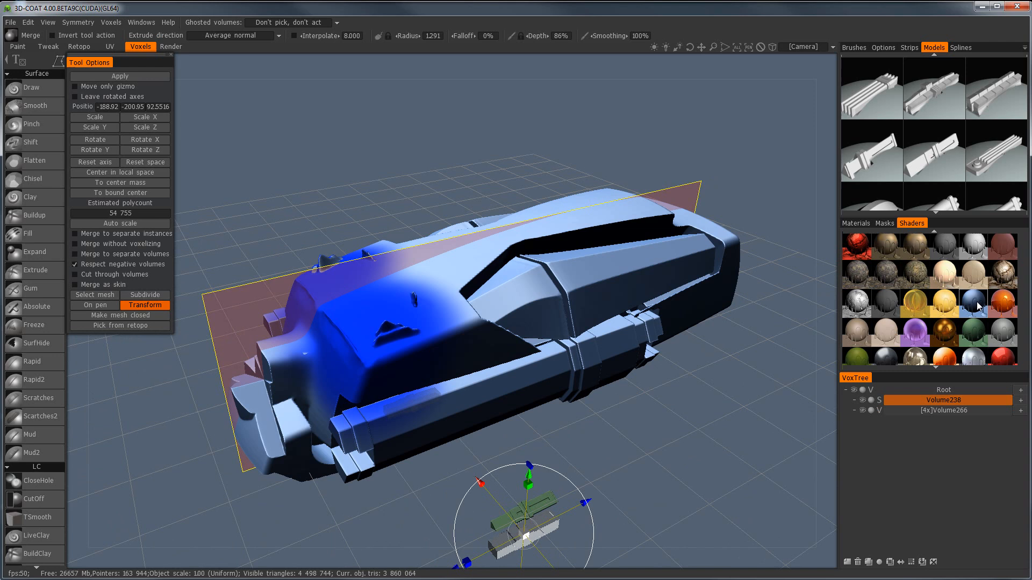
drag(630, 379, 714, 405)
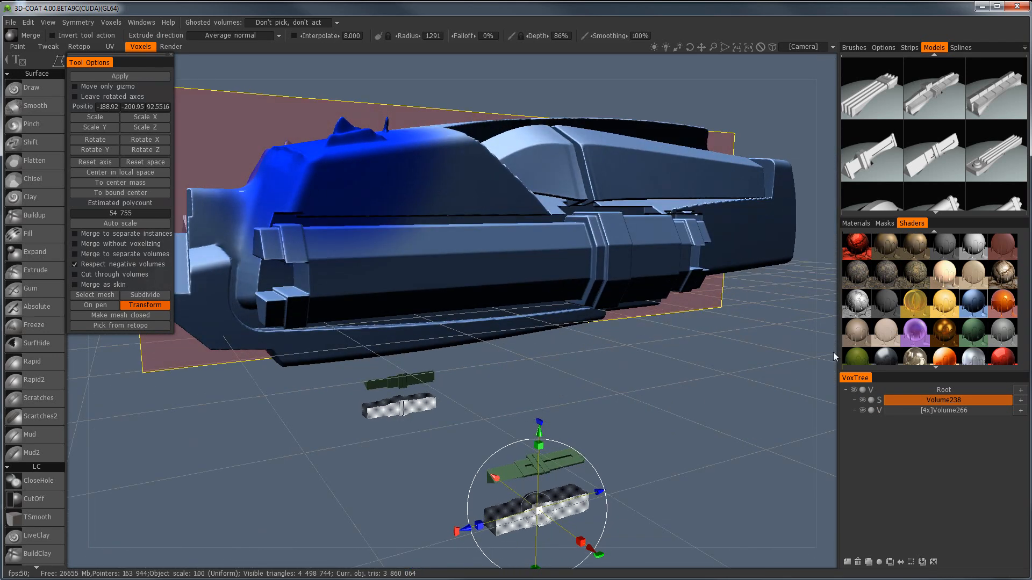
drag(569, 245, 660, 333)
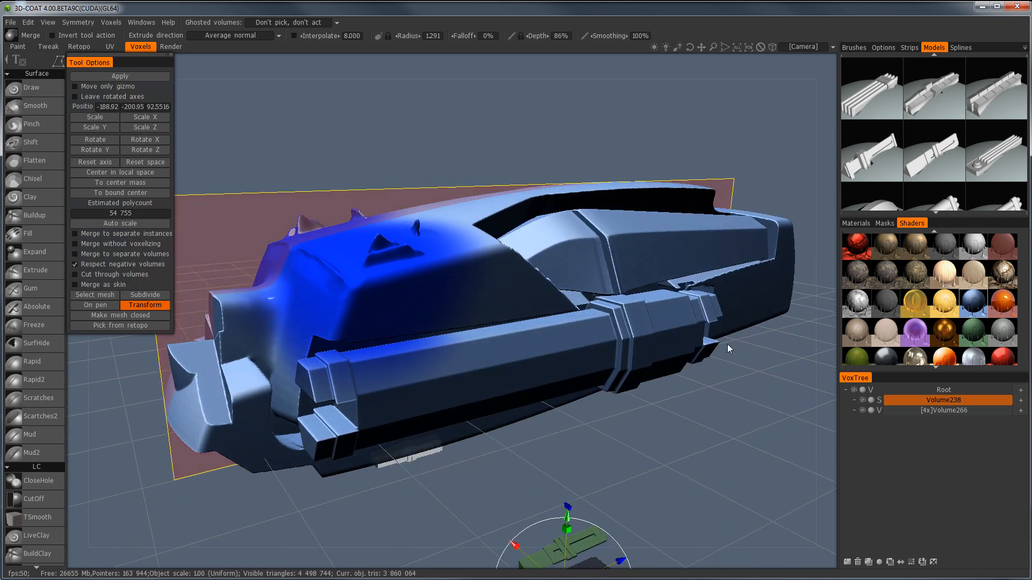
drag(717, 315, 641, 314)
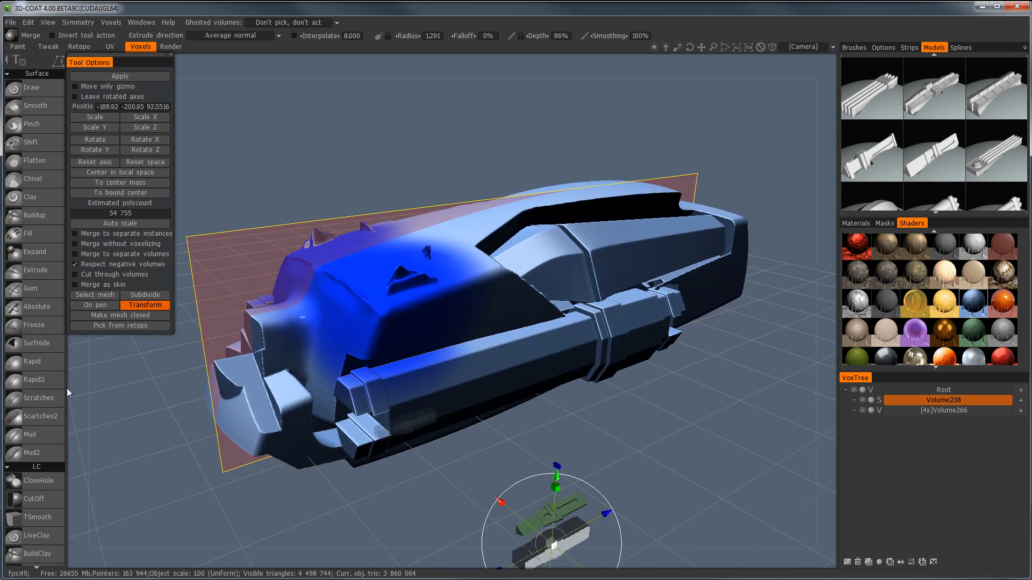